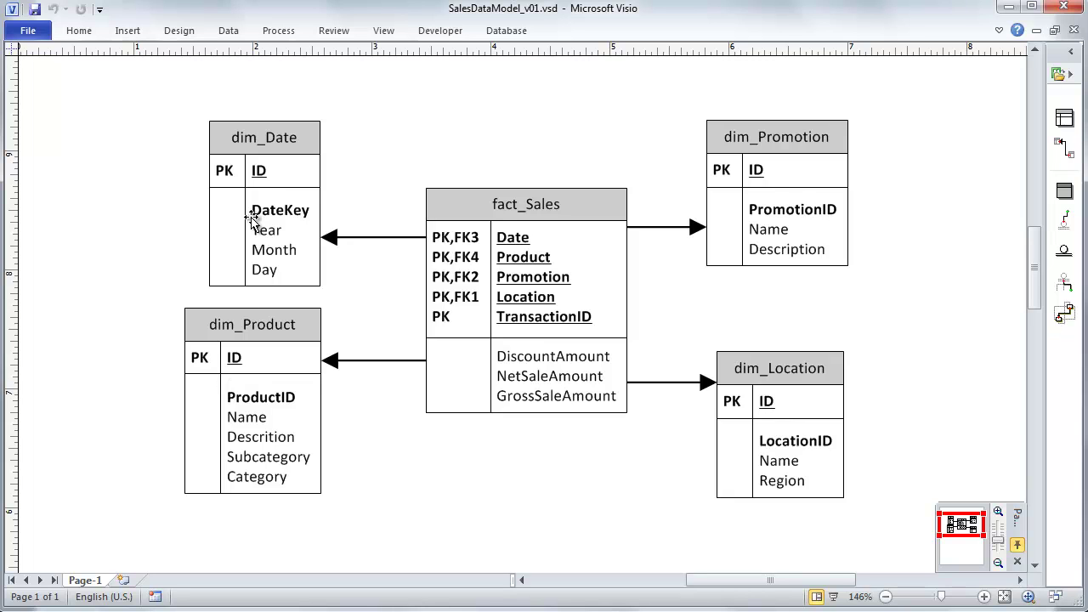
- Review the date and sales tables in the data model and the dim_Promotion dimension on its page of the SalesDFD_v04 diagram
{"action": "left_click", "coordinate": [300, 153]}
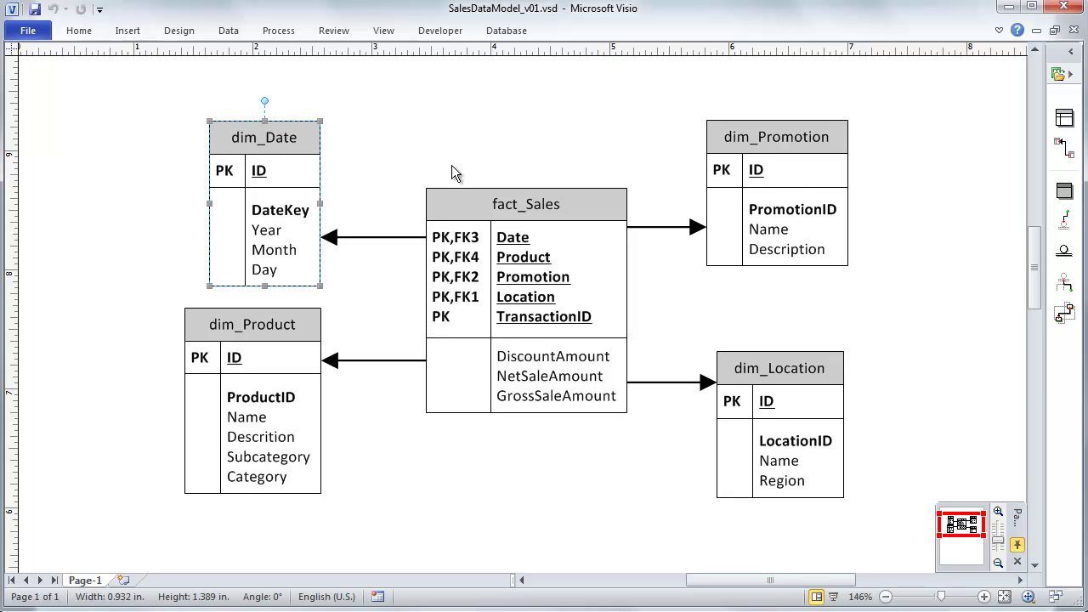
{"action": "left_click", "coordinate": [604, 199]}
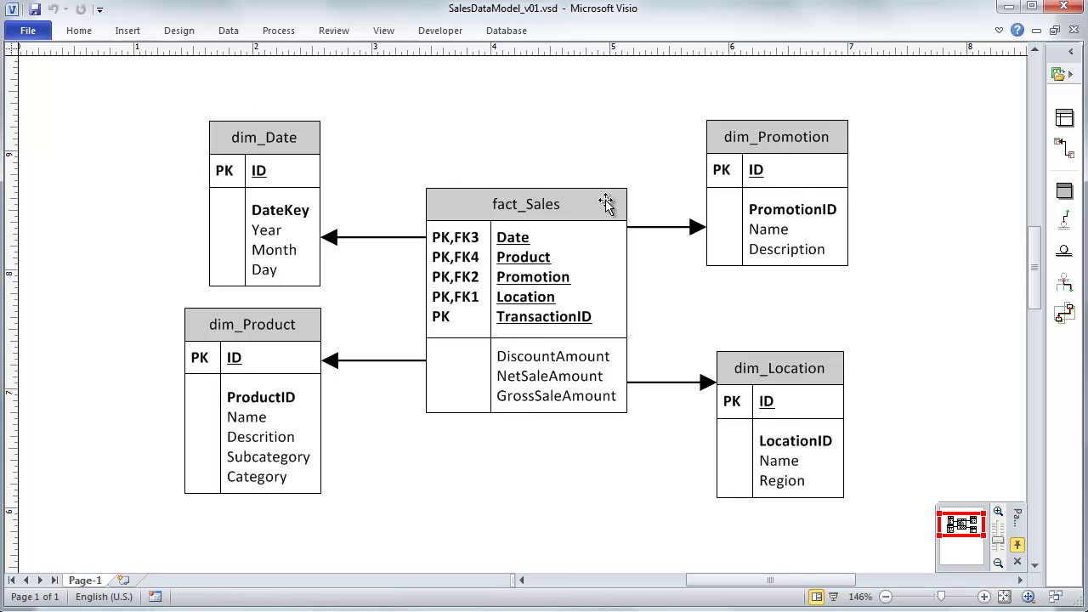
{"action": "left_click", "coordinate": [625, 127]}
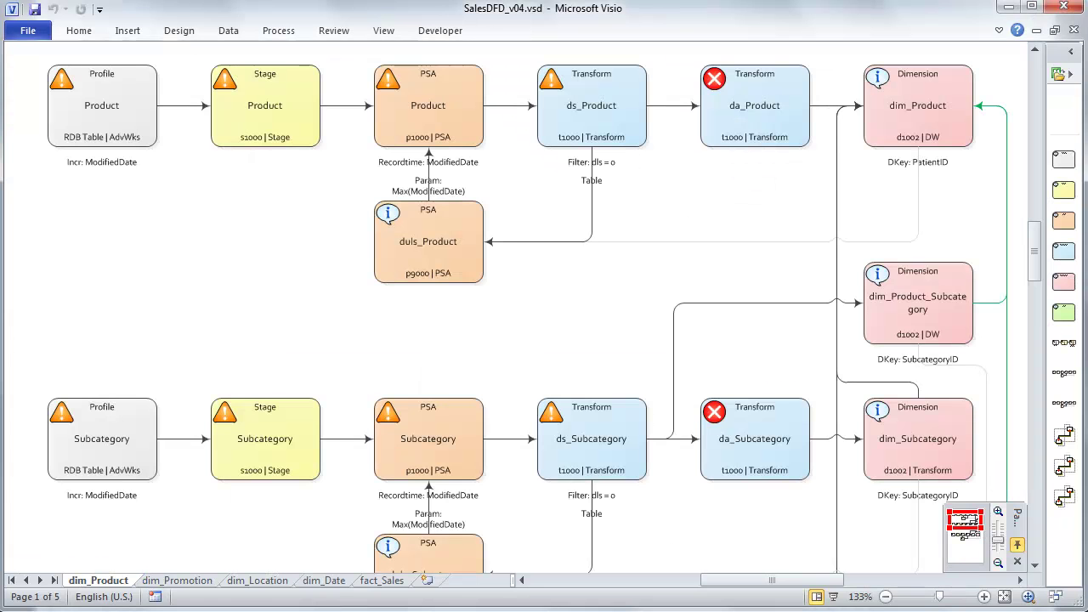
{"action": "left_click", "coordinate": [177, 581]}
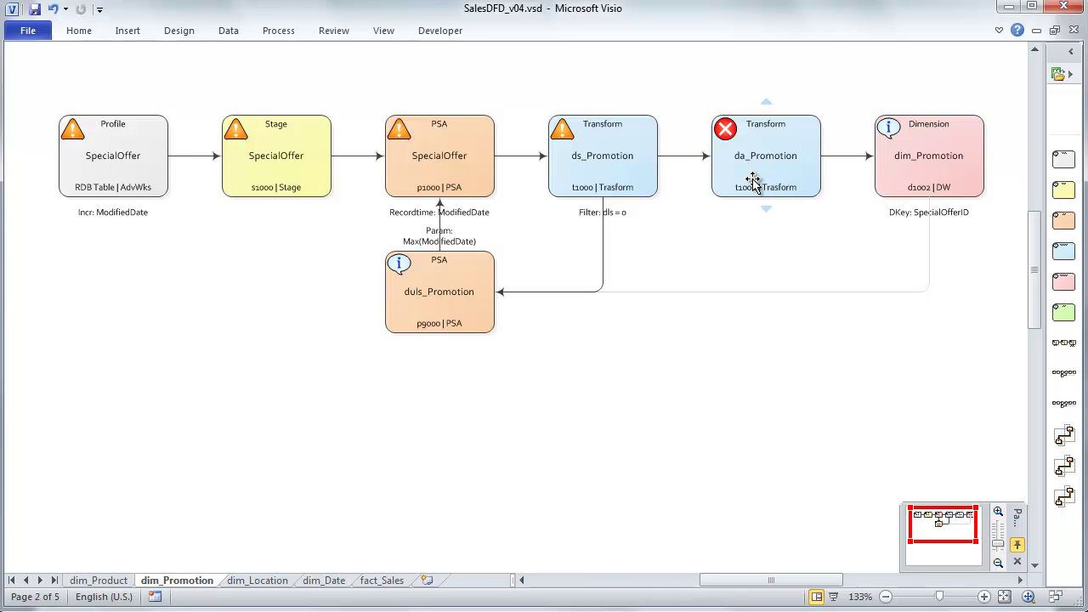
{"action": "left_click", "coordinate": [962, 170]}
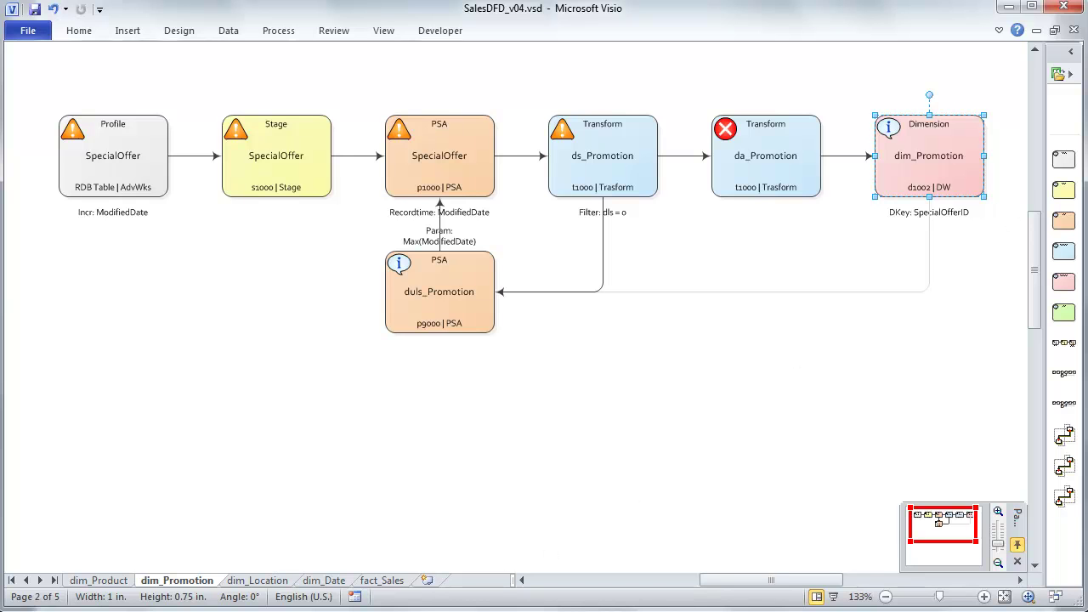
- Switch to LeapFrogBI in the browser and open the dimension components of the CT 140 project
{"action": "key", "text": "alt+Tab"}
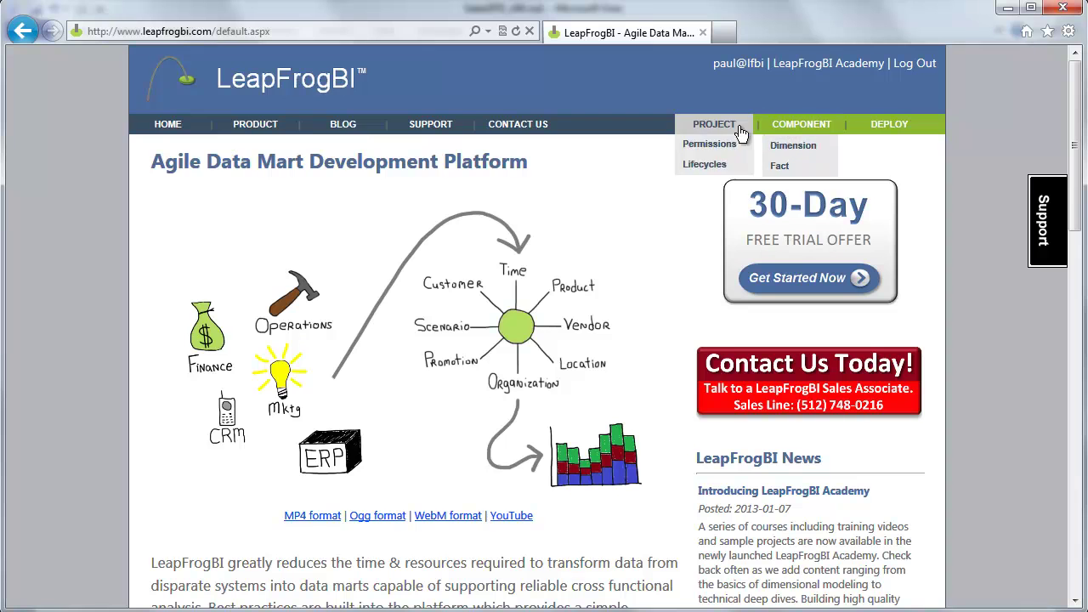
{"action": "left_click", "coordinate": [705, 145]}
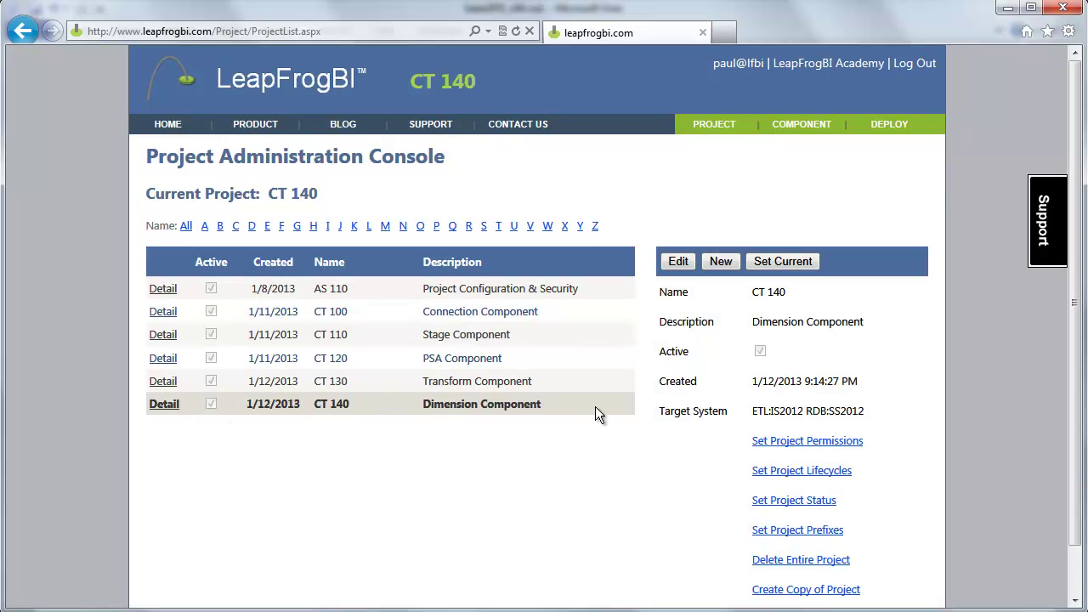
{"action": "mouse_move", "coordinate": [801, 128]}
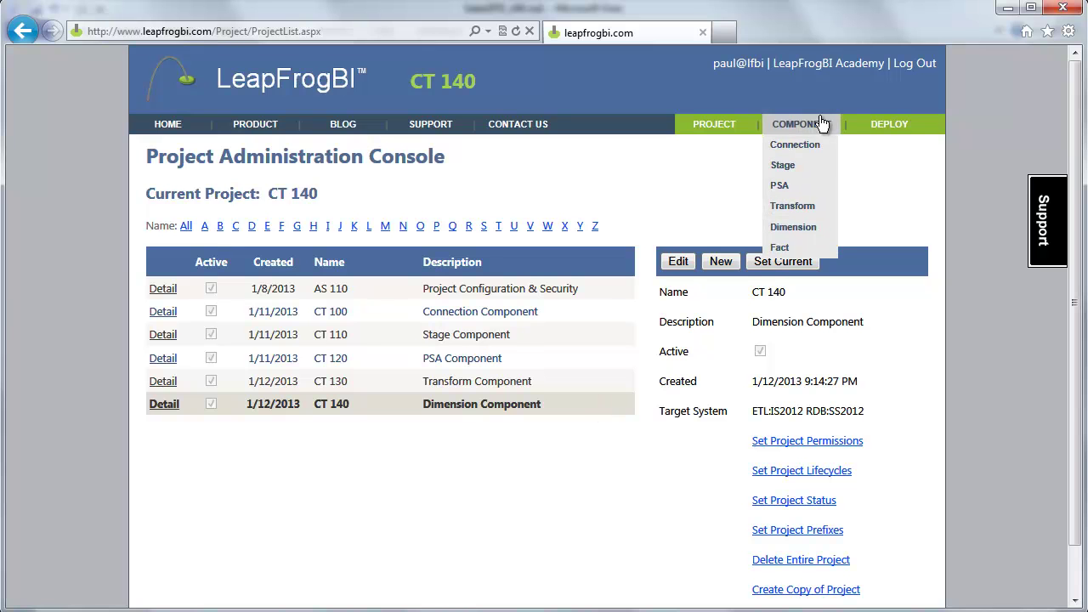
{"action": "left_click", "coordinate": [784, 235]}
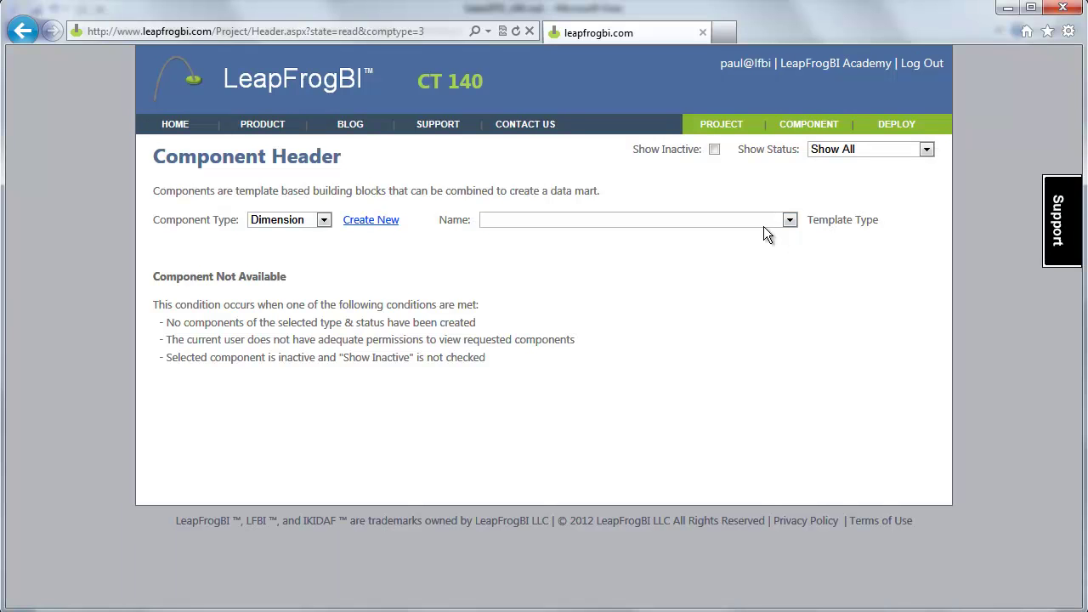
- Start a new dimension component from the d1002 template, Dimension - Multi Batch Load w/ Constraints
{"action": "left_click", "coordinate": [370, 220]}
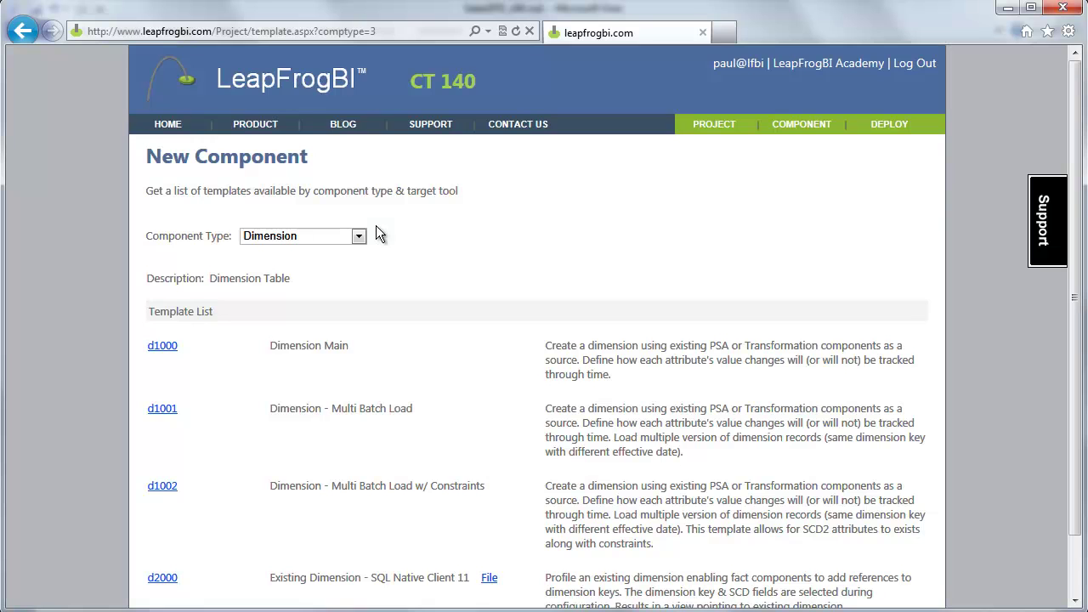
{"action": "scroll", "coordinate": [673, 264], "scroll_direction": "down", "scroll_amount": 2}
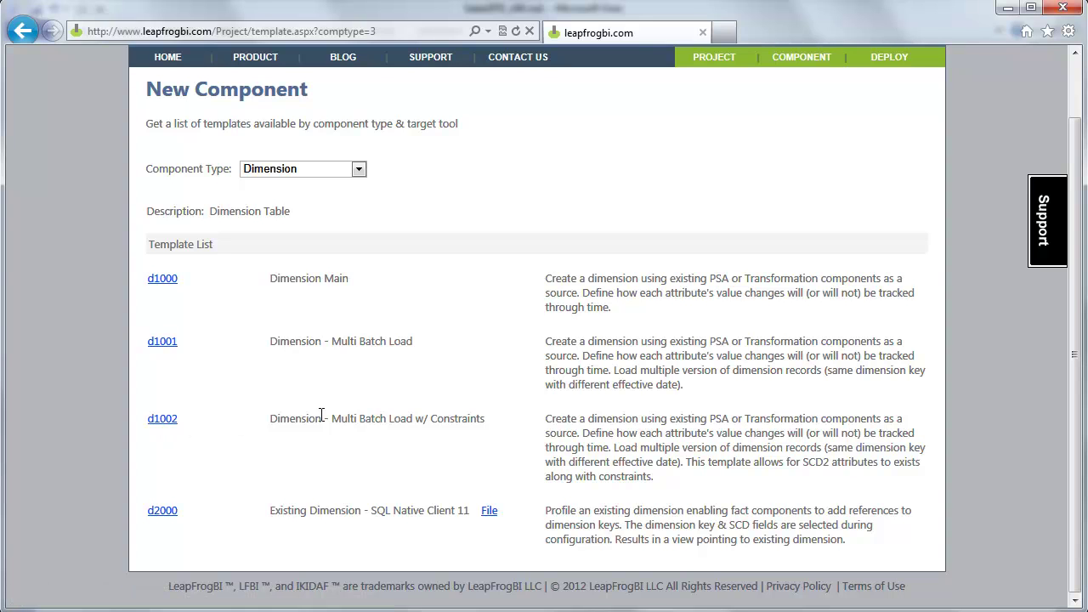
{"action": "left_click_drag", "start_coordinate": [326, 416], "coordinate": [381, 416]}
{"action": "left_click", "coordinate": [380, 416]}
{"action": "left_click", "coordinate": [167, 418]}
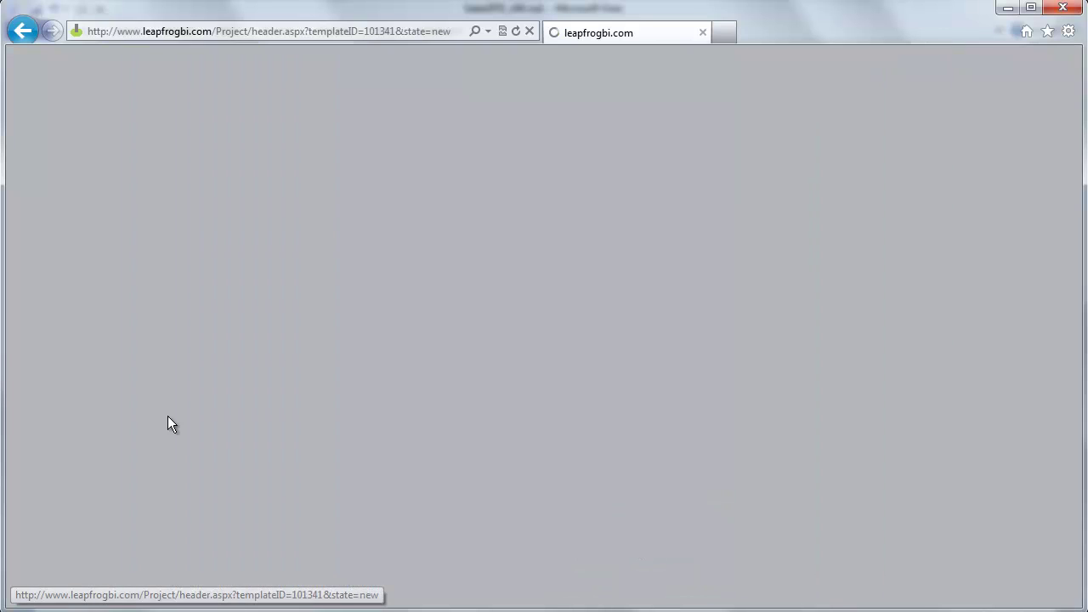
- Name the new dimension component Promotion and set its status to Complete
{"action": "left_click", "coordinate": [275, 283]}
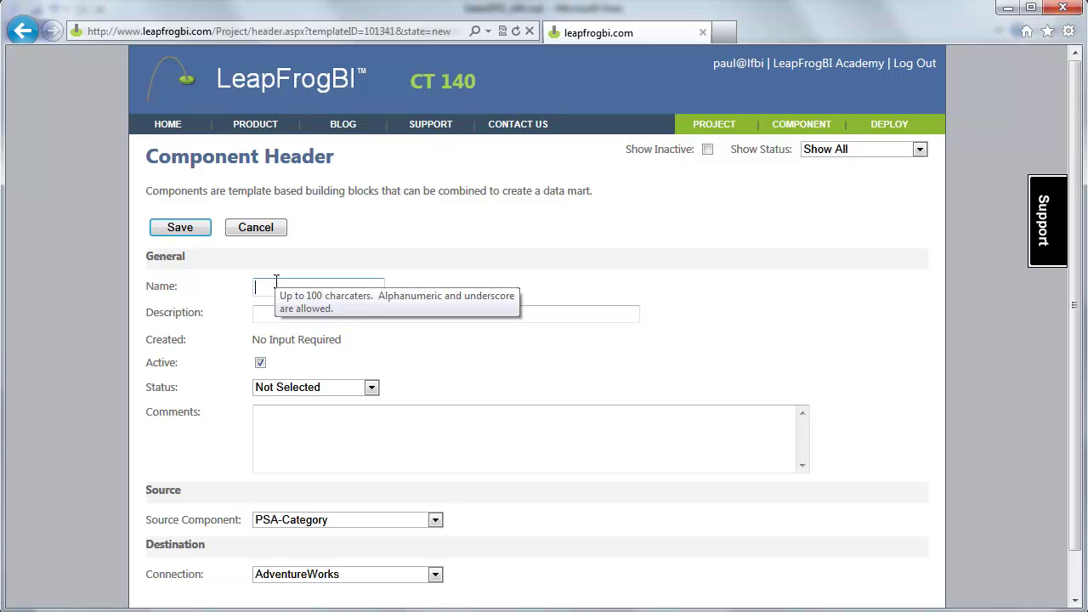
{"action": "type", "text": "Promotion"}
{"action": "key", "text": "Tab"}
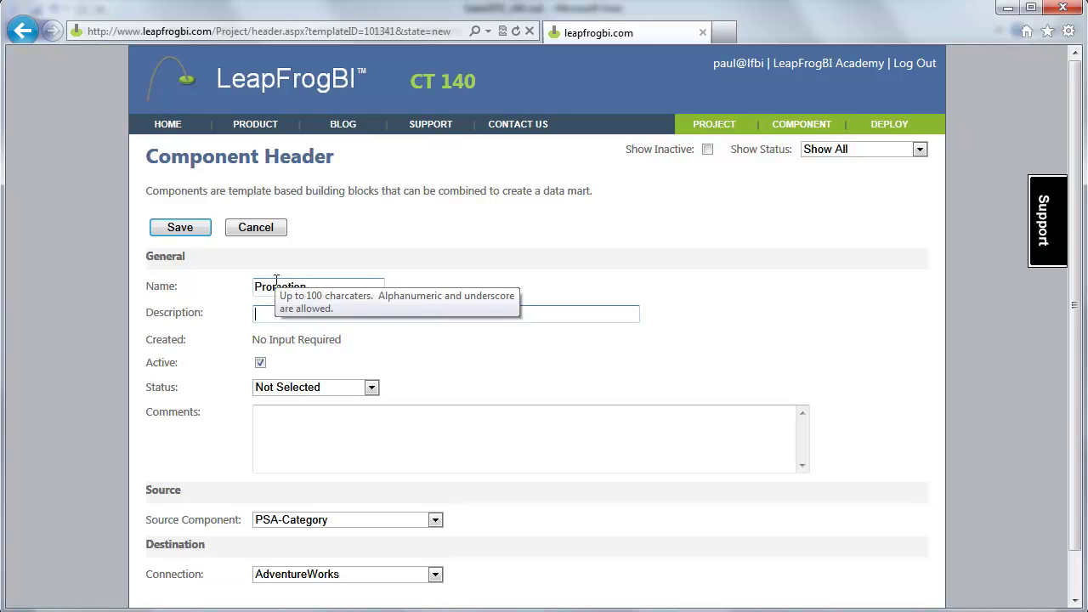
{"action": "left_click", "coordinate": [318, 390]}
{"action": "left_click", "coordinate": [285, 440]}
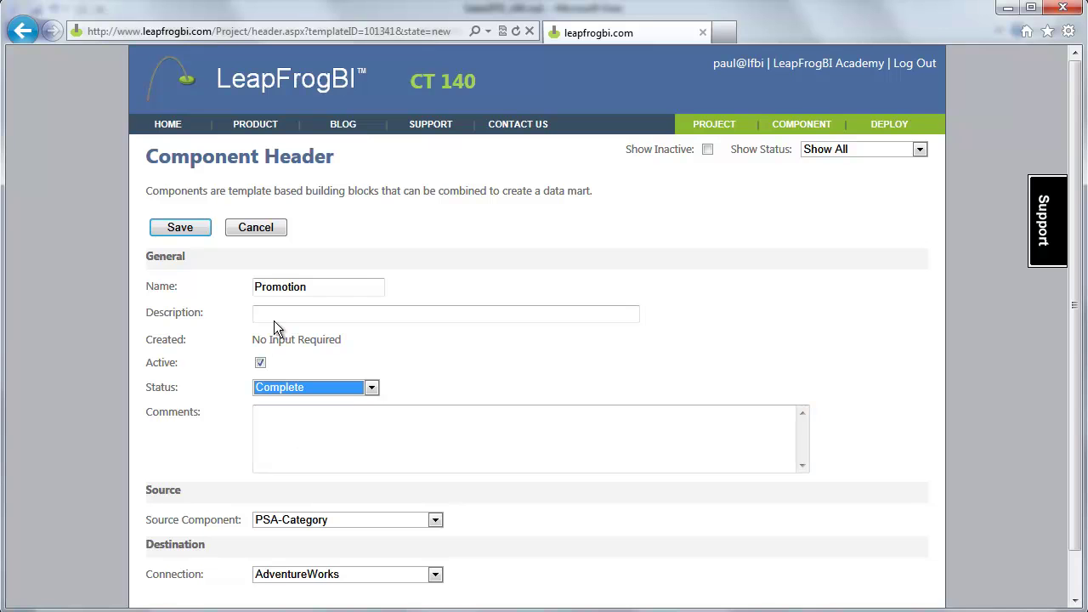
- Set the source component to Trn-ds_Promotion and the destination connection to Transform, and save the dimension
{"action": "left_click", "coordinate": [434, 520]}
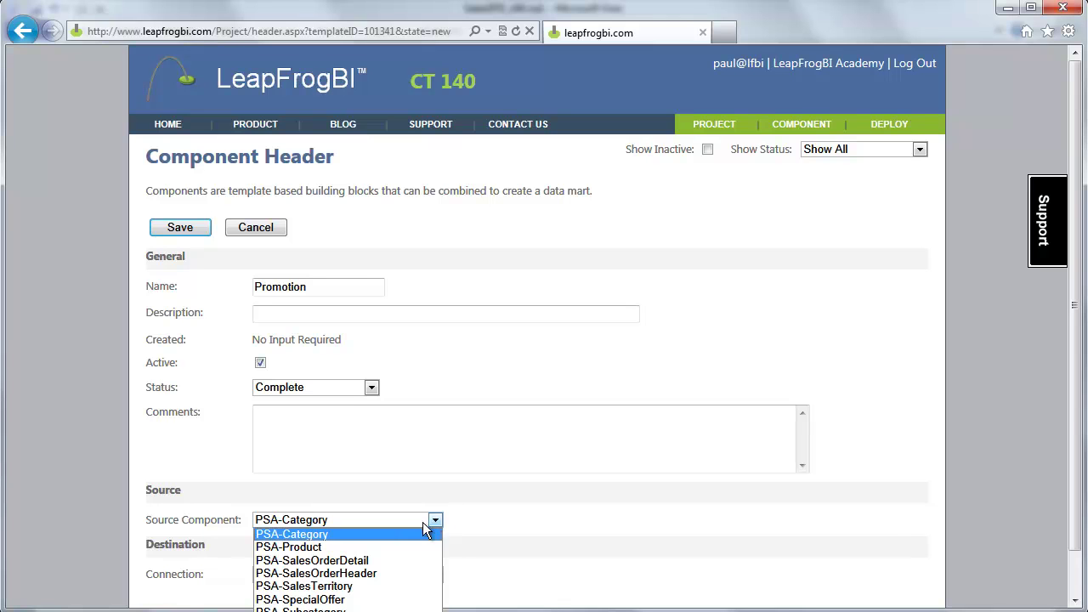
{"action": "left_click", "coordinate": [302, 608]}
{"action": "left_click", "coordinate": [329, 576]}
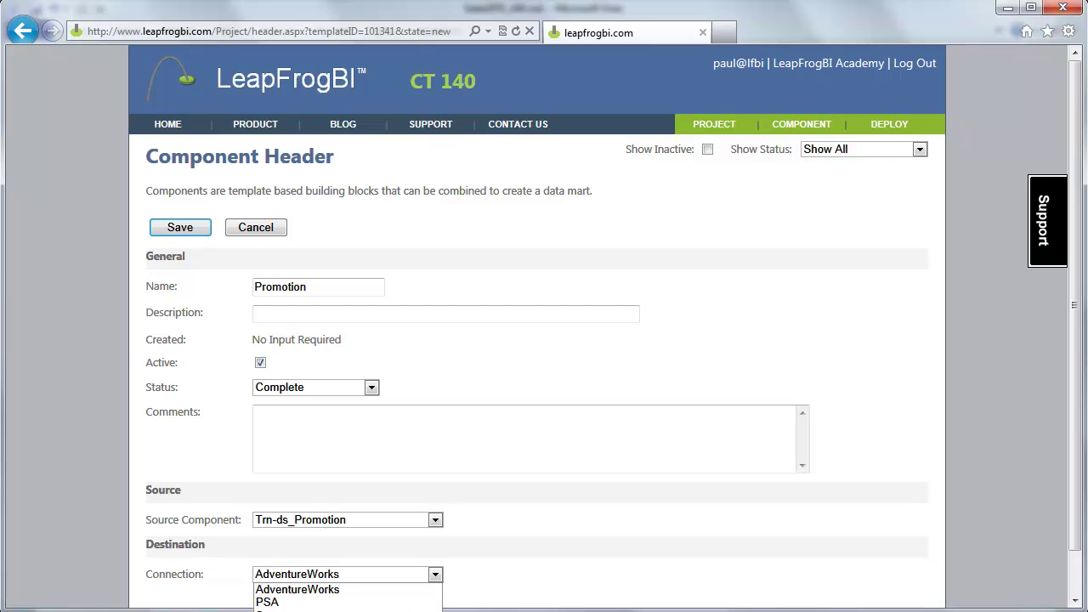
{"action": "left_click", "coordinate": [302, 610]}
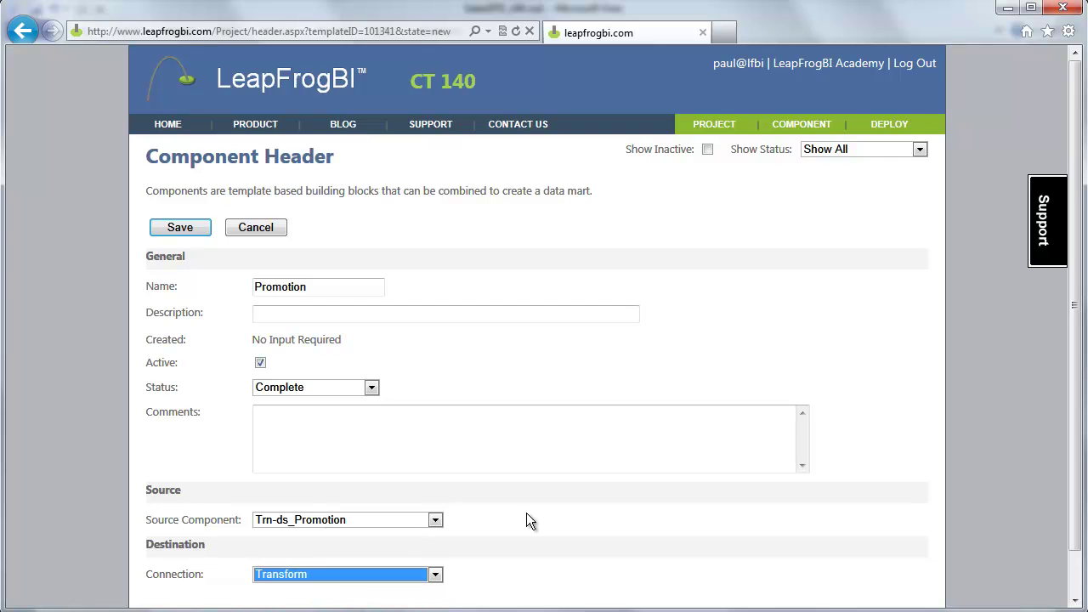
{"action": "left_click", "coordinate": [197, 229]}
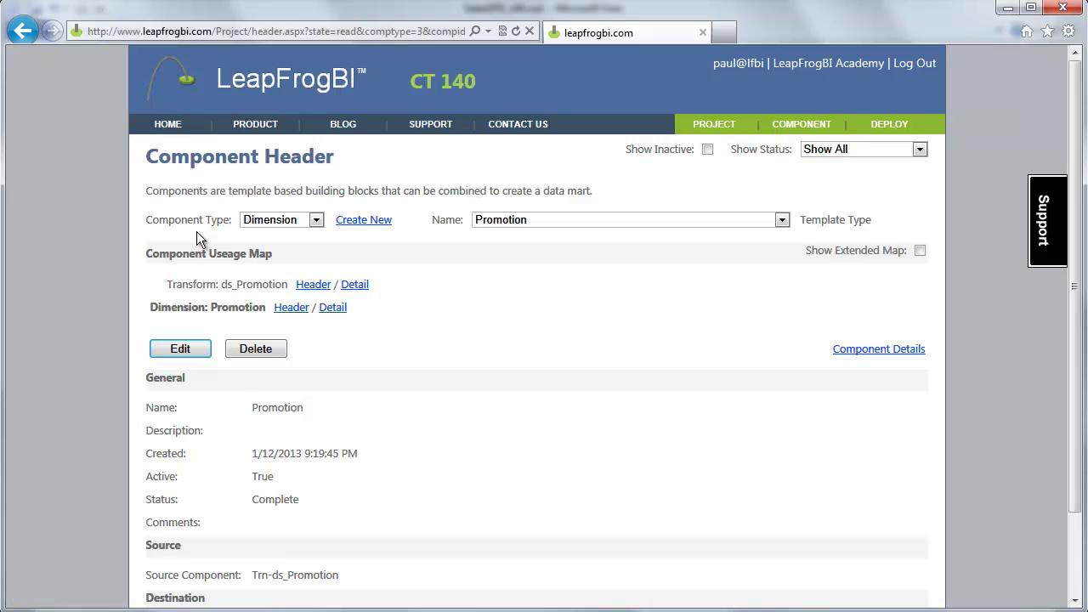
- Start a new connection component, name it DW and set its status to Complete
{"action": "left_click", "coordinate": [259, 221]}
{"action": "left_click", "coordinate": [261, 235]}
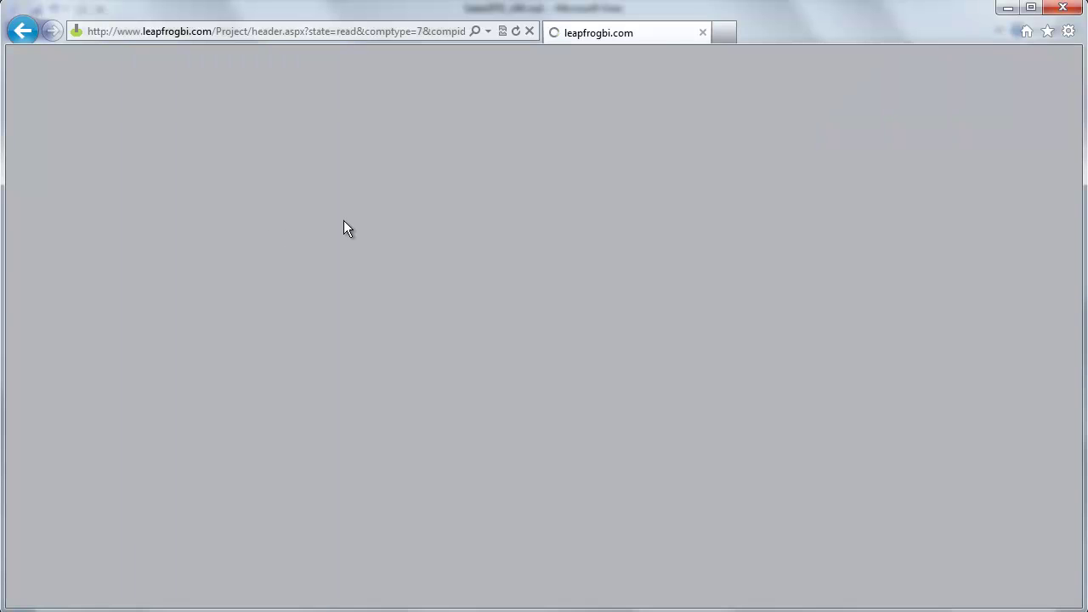
{"action": "left_click", "coordinate": [361, 221]}
{"action": "left_click", "coordinate": [143, 347]}
{"action": "left_click", "coordinate": [278, 285]}
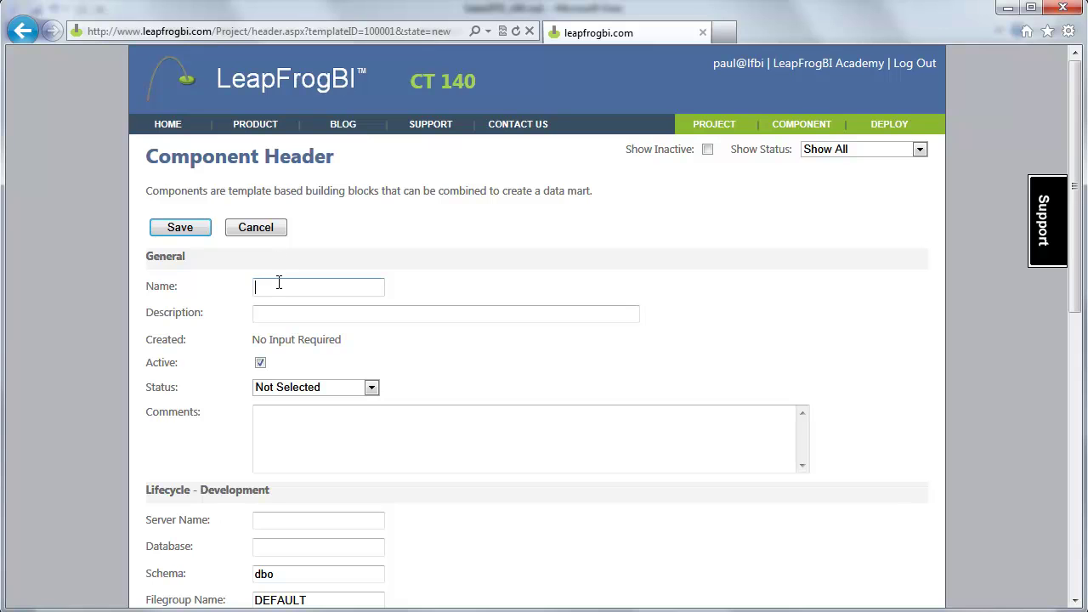
{"action": "type", "text": "DW"}
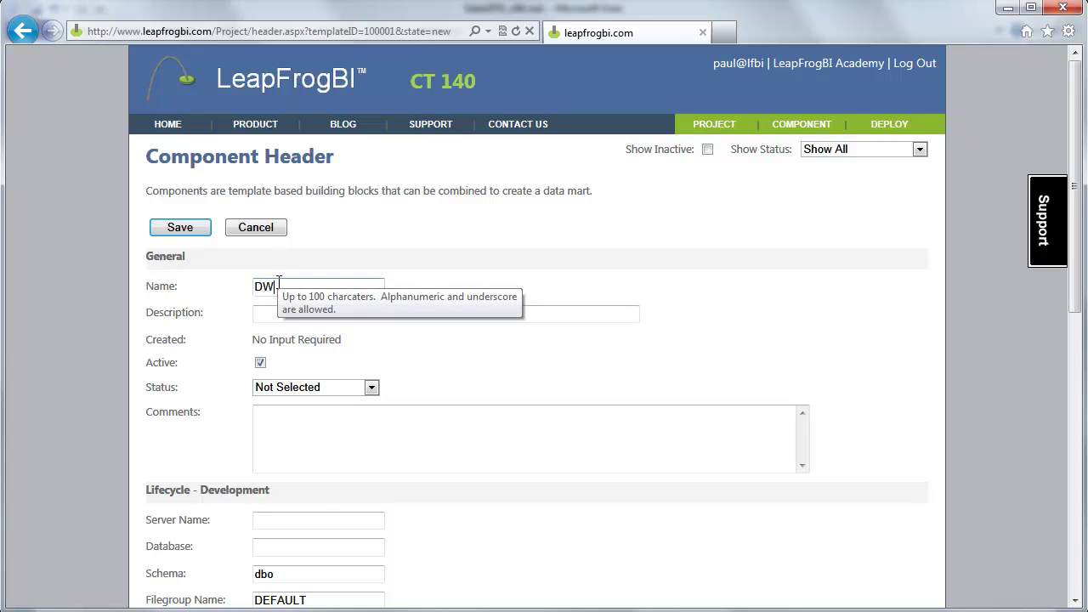
{"action": "left_click", "coordinate": [316, 387]}
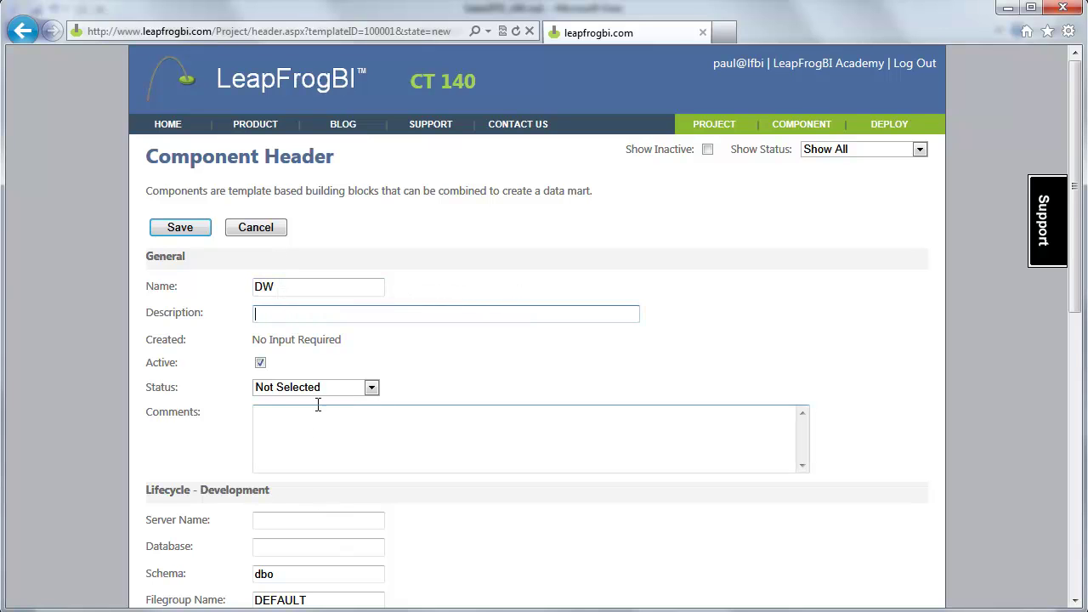
{"action": "left_click", "coordinate": [306, 441]}
- Set the development lifecycle to server AUSTX01\SS2012, database LeapFrogBIAcademy and schema dw, and save the DW connection
{"action": "left_click", "coordinate": [289, 521]}
{"action": "type", "text": "A"}
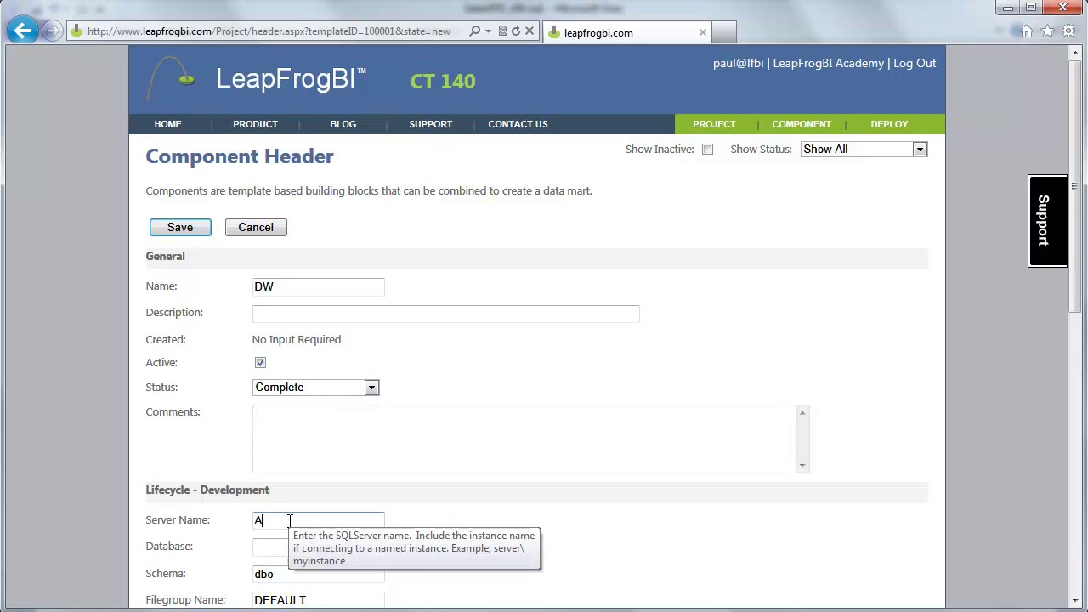
{"action": "type", "text": "USTX01\\SS2012"}
{"action": "key", "text": "Tab"}
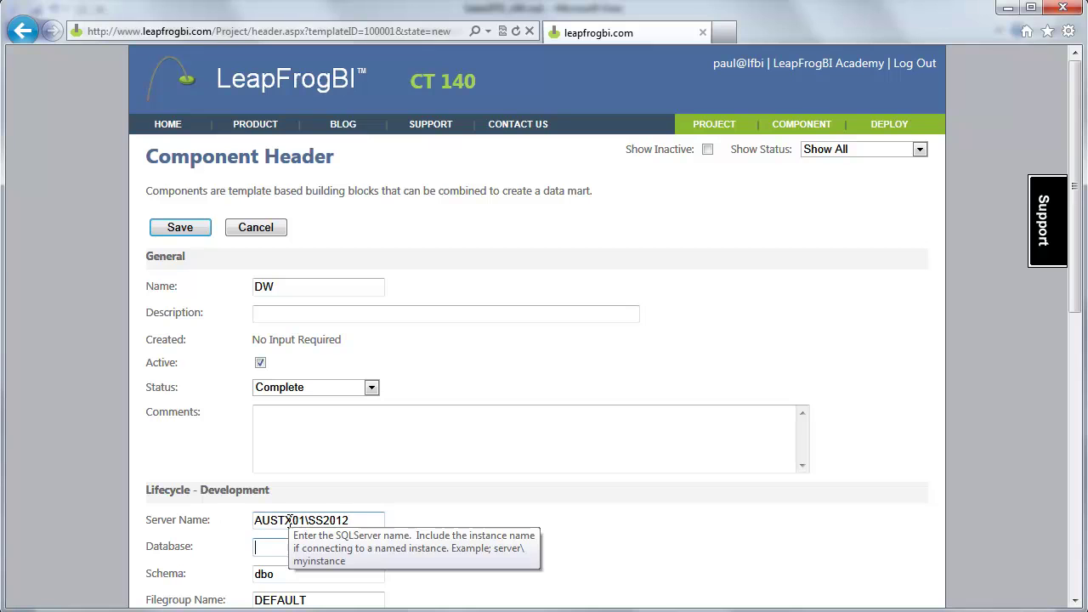
{"action": "type", "text": "LeapFrogBIAcademy"}
{"action": "key", "text": "Tab"}
{"action": "type", "text": "dw"}
{"action": "key", "text": "Tab"}
{"action": "key", "text": "Tab"}
{"action": "key", "text": "Tab"}
{"action": "scroll", "coordinate": [281, 408], "scroll_direction": "up", "scroll_amount": 3}
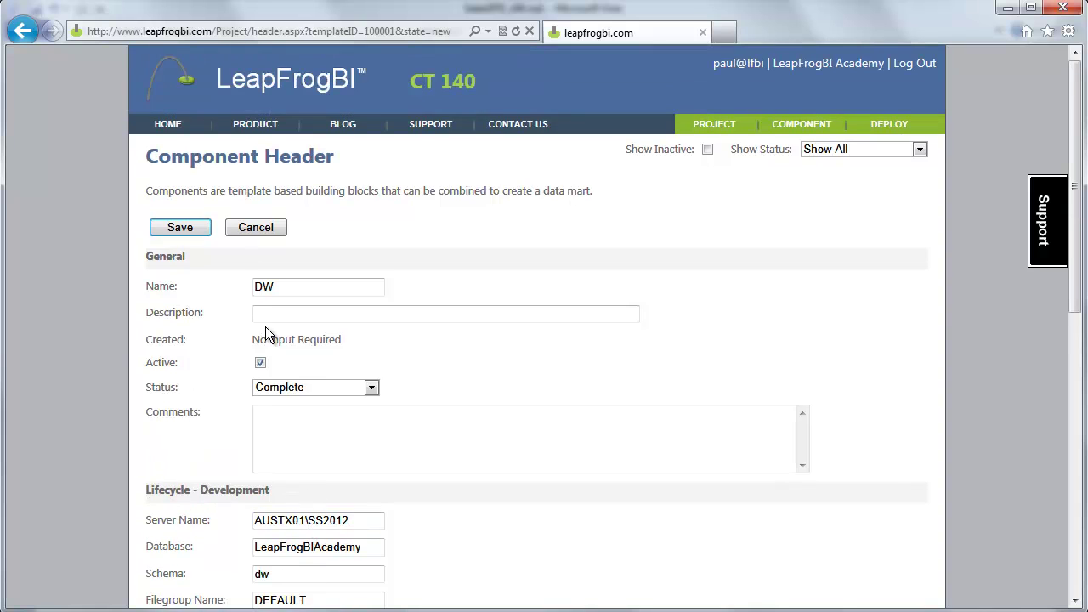
{"action": "left_click", "coordinate": [200, 226]}
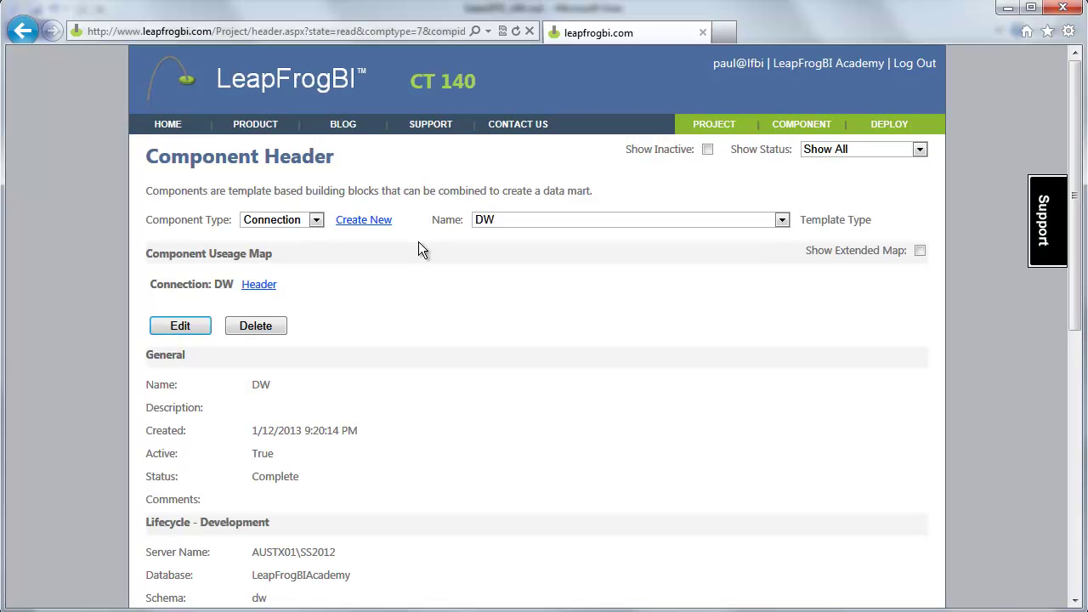
- Edit the Promotion dimension's header to use DW as its destination connection and update it
{"action": "left_click", "coordinate": [313, 220]}
{"action": "left_click", "coordinate": [273, 293]}
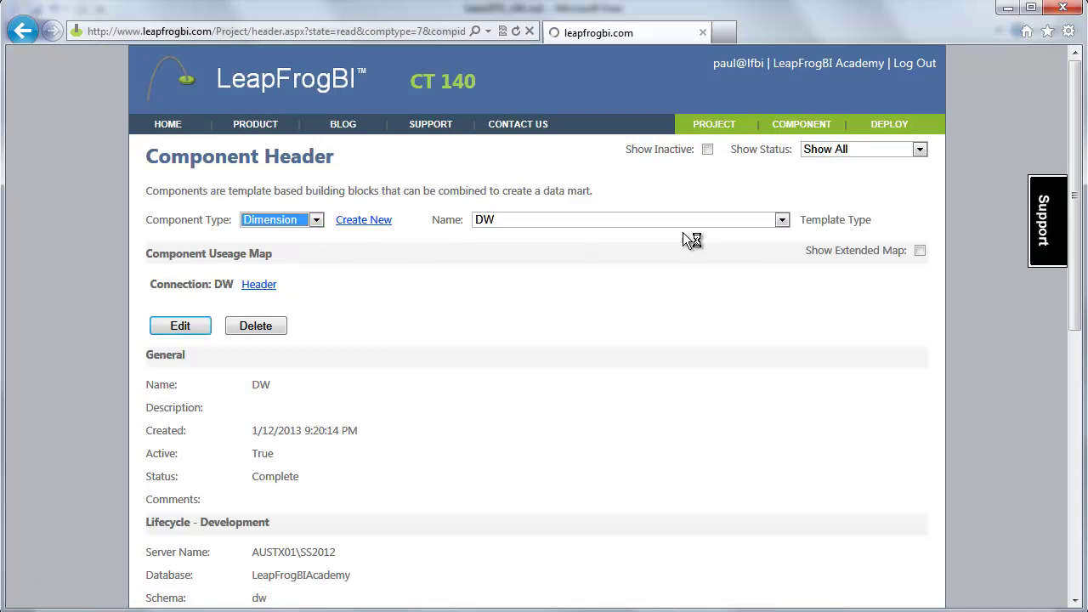
{"action": "left_click", "coordinate": [167, 351]}
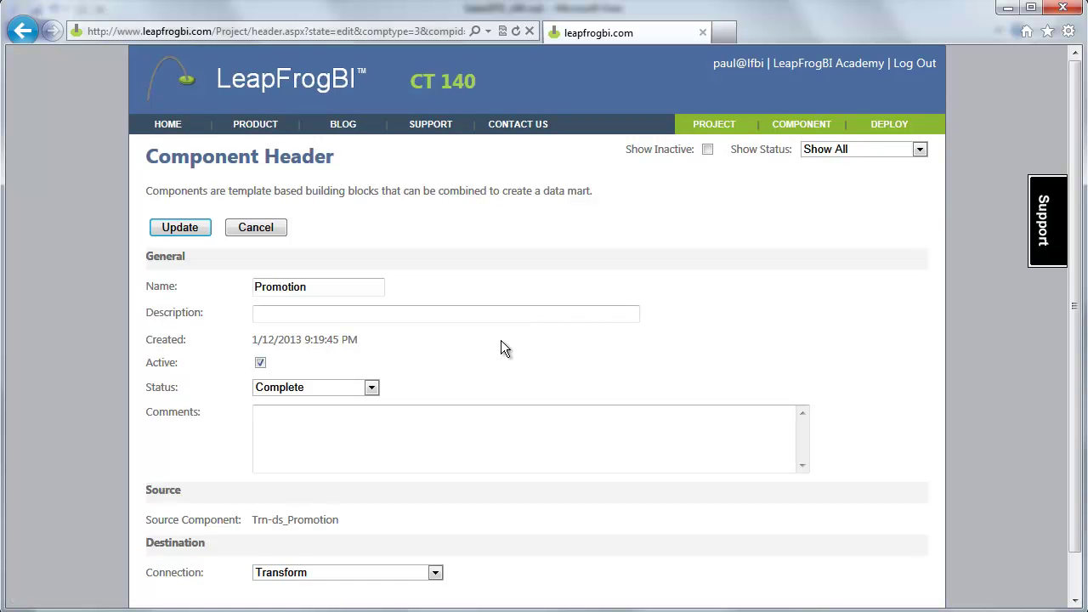
{"action": "scroll", "coordinate": [495, 355], "scroll_direction": "down", "scroll_amount": 1}
{"action": "left_click", "coordinate": [318, 526]}
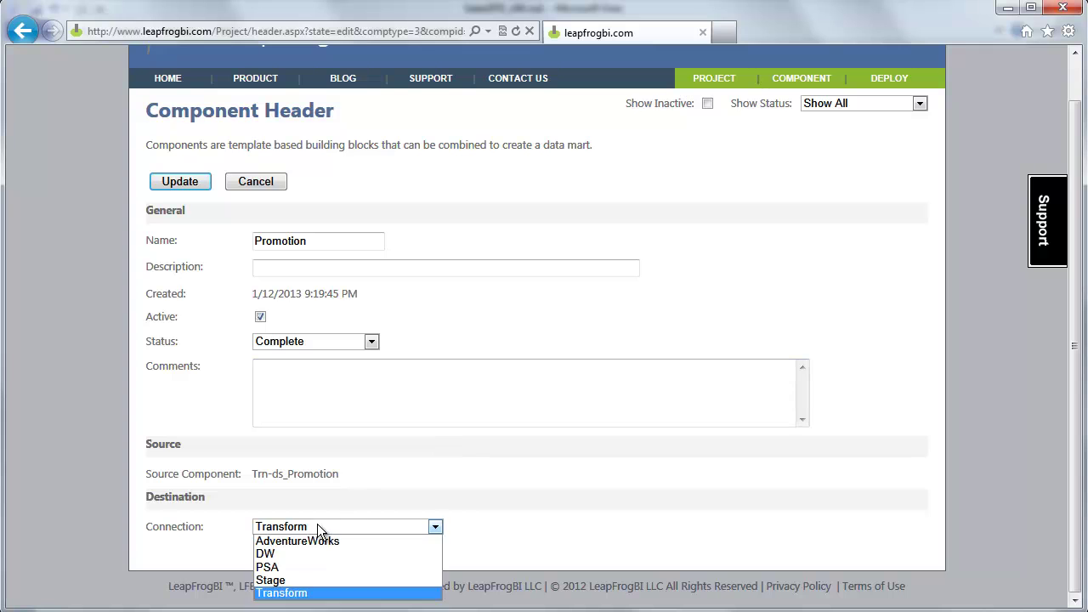
{"action": "left_click", "coordinate": [268, 554]}
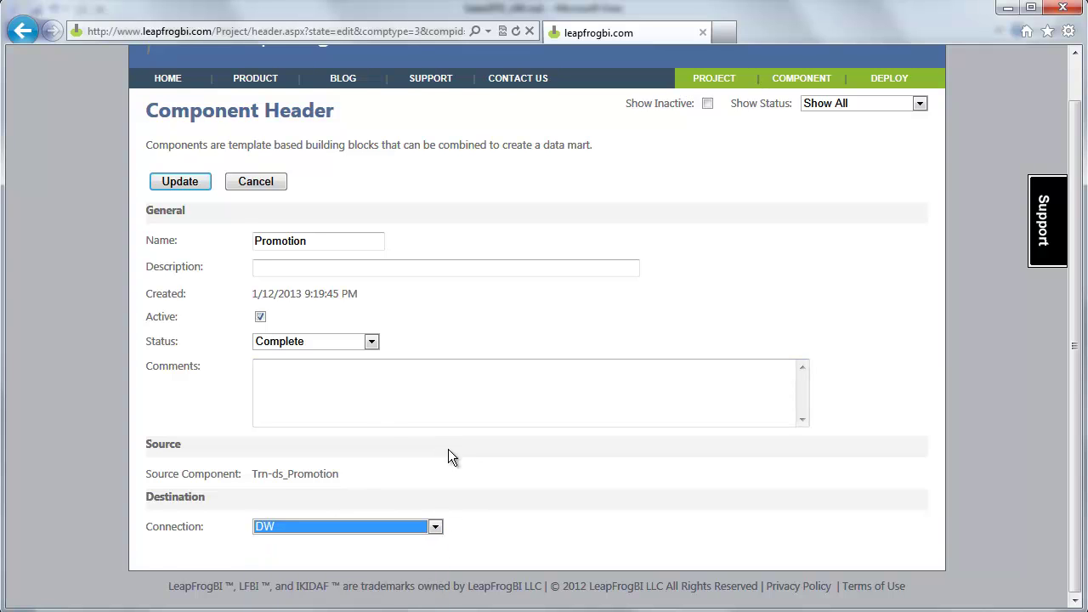
{"action": "left_click", "coordinate": [351, 391]}
{"action": "scroll", "coordinate": [349, 391], "scroll_direction": "up", "scroll_amount": 1}
{"action": "left_click", "coordinate": [196, 234]}
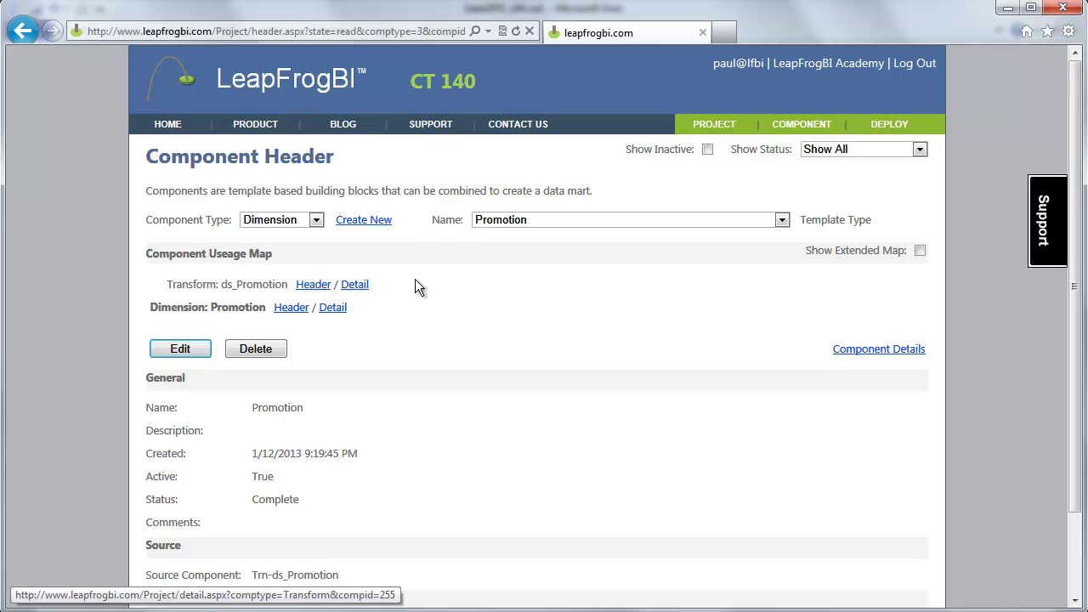
- Show the extended usage map of the Promotion dimension and open the dimension's component details
{"action": "left_click", "coordinate": [923, 253]}
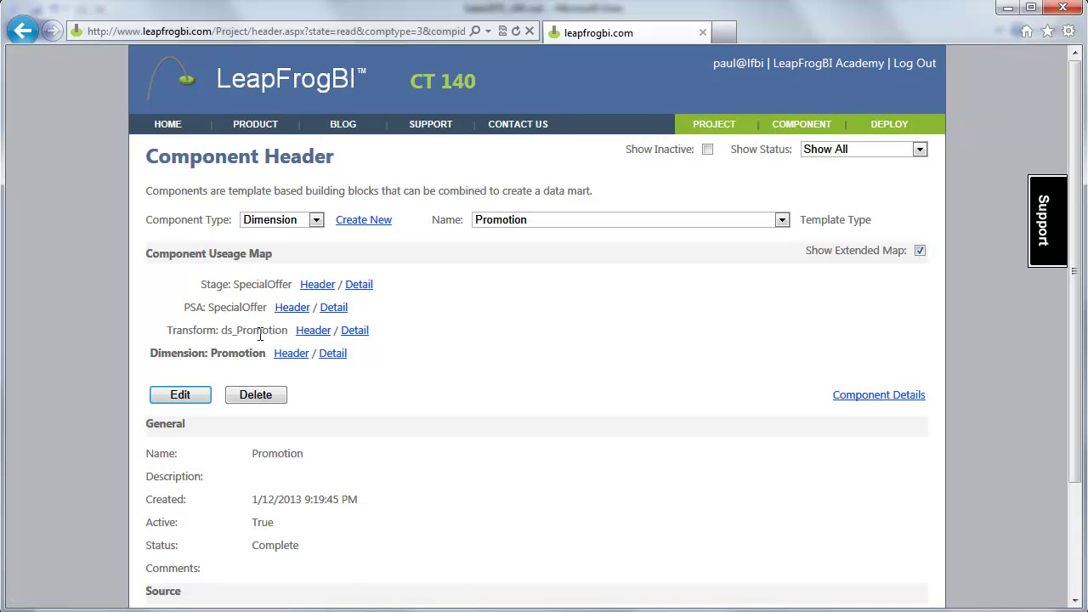
{"action": "left_click_drag", "start_coordinate": [186, 307], "coordinate": [292, 285]}
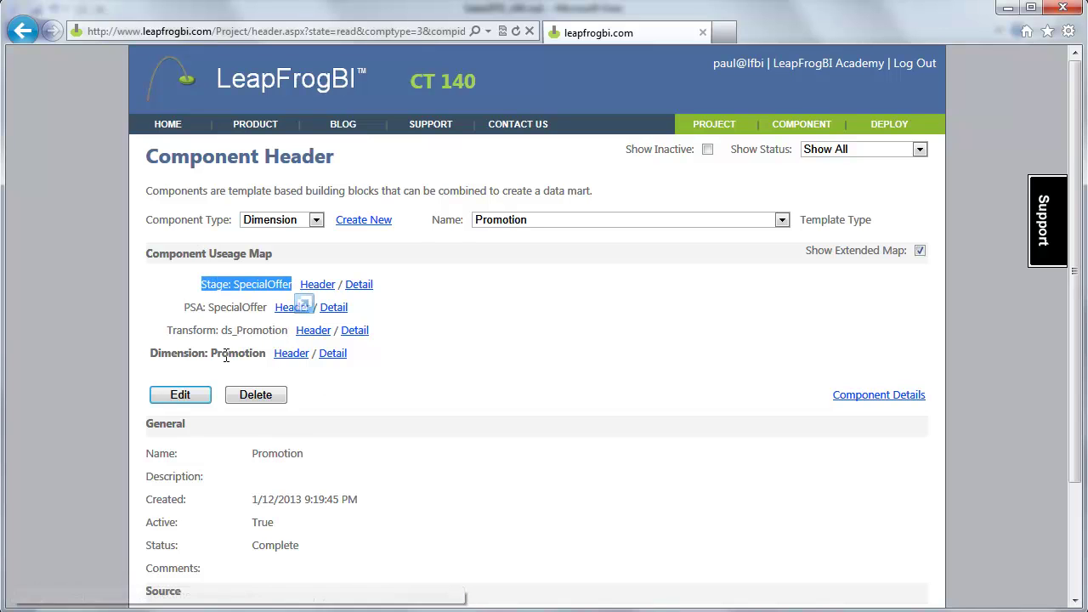
{"action": "left_click", "coordinate": [338, 356]}
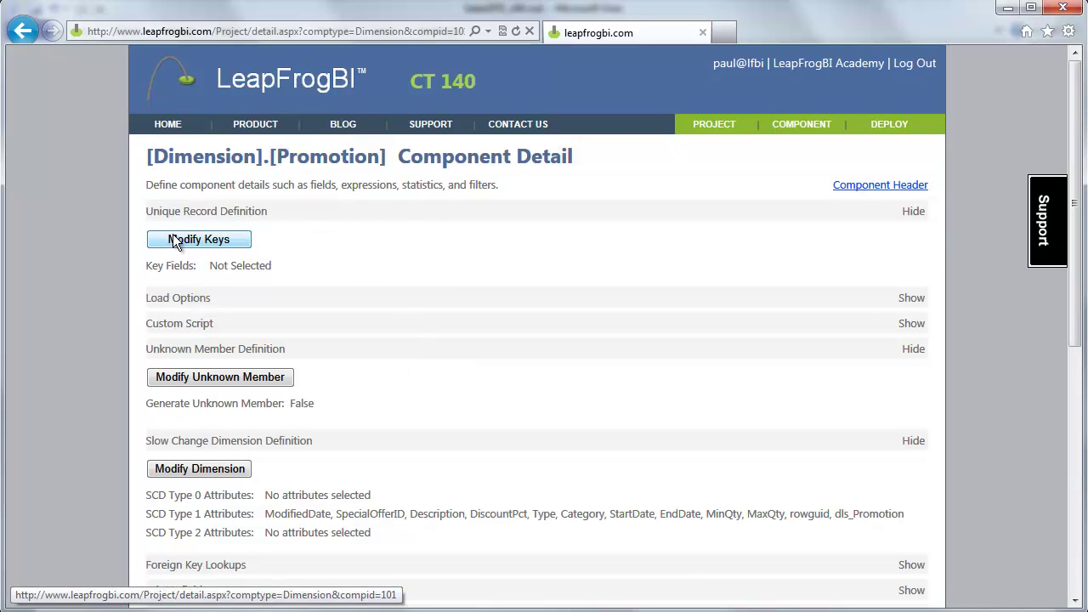
- Define SpecialOfferID as the key field that identifies a unique record of the Promotion dimension
{"action": "left_click", "coordinate": [219, 241]}
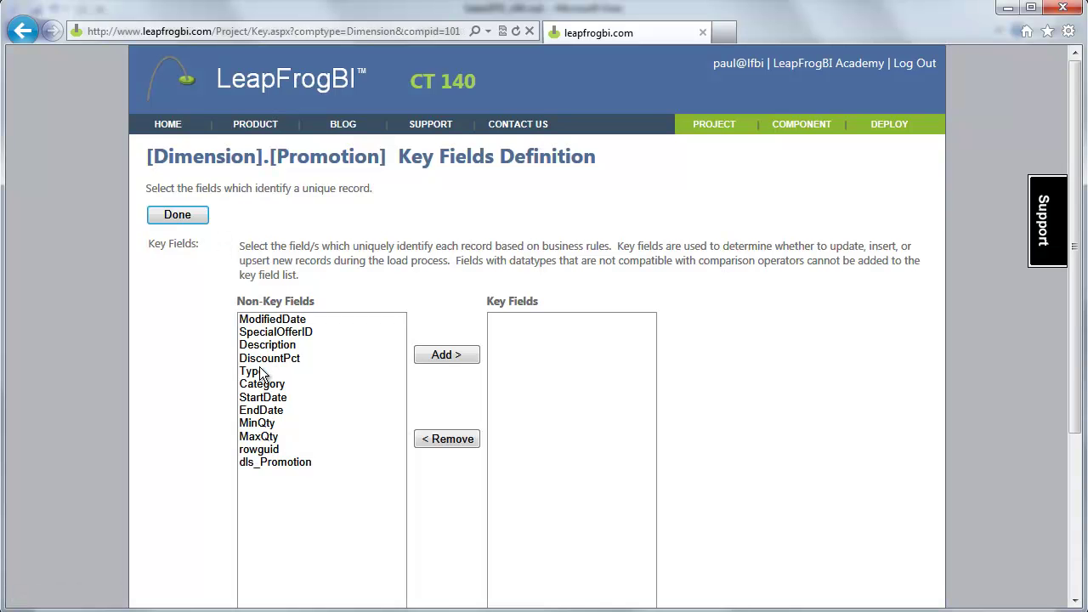
{"action": "left_click", "coordinate": [280, 332]}
{"action": "left_click", "coordinate": [447, 355]}
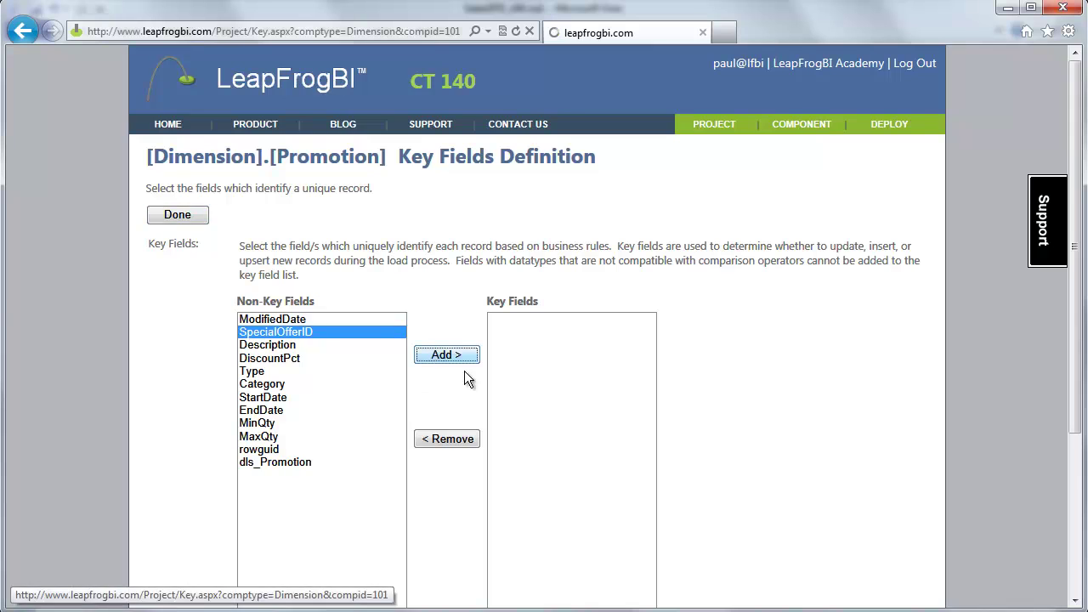
{"action": "left_click", "coordinate": [177, 214]}
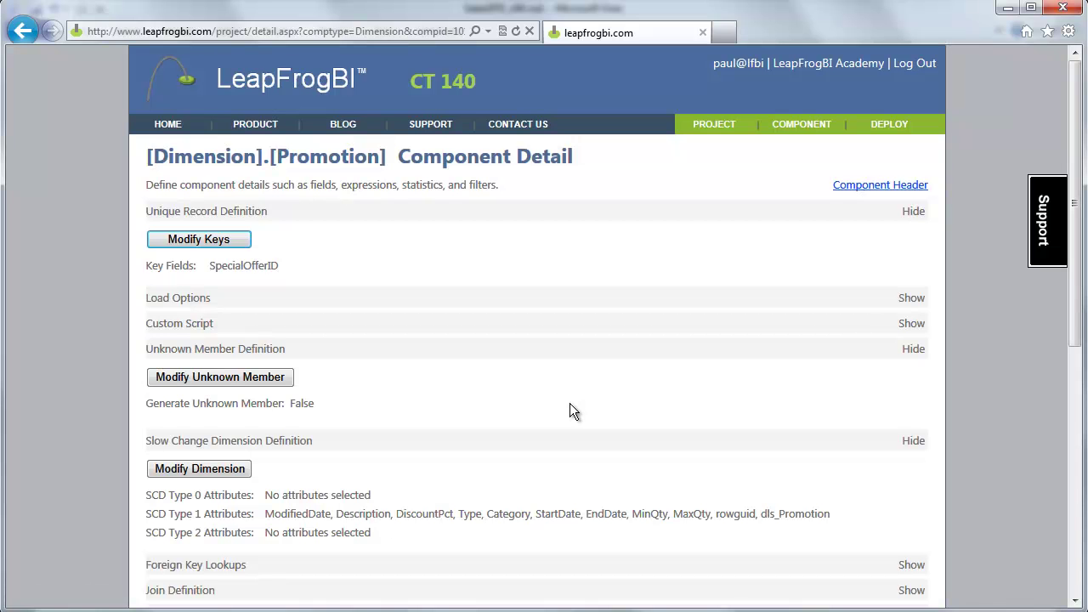
- Enable generation of an unknown member for the Promotion dimension, keep the default field values and save
{"action": "left_click", "coordinate": [243, 378]}
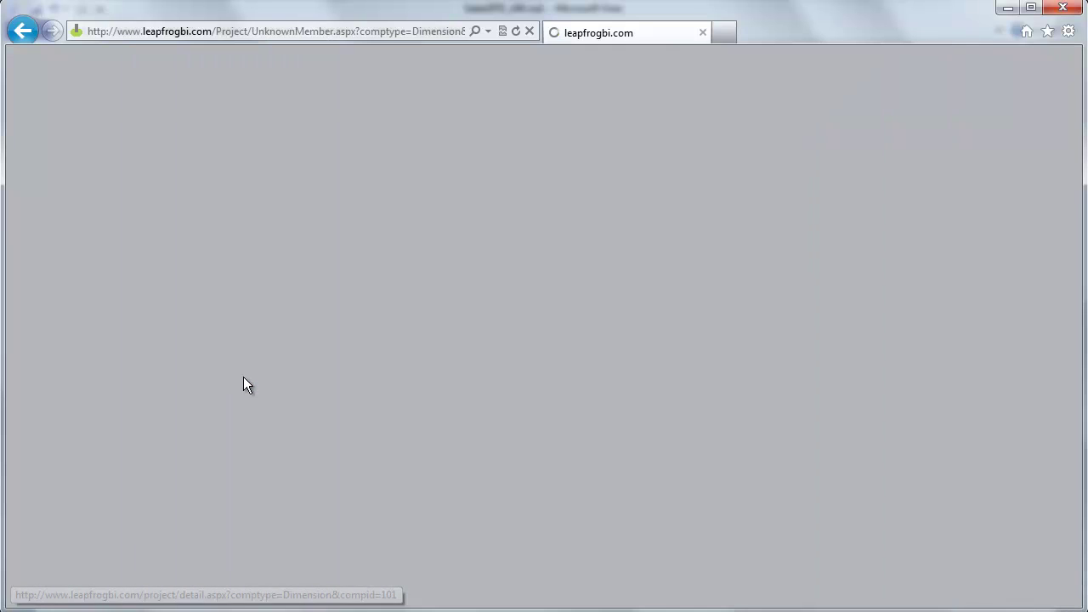
{"action": "left_click", "coordinate": [312, 250]}
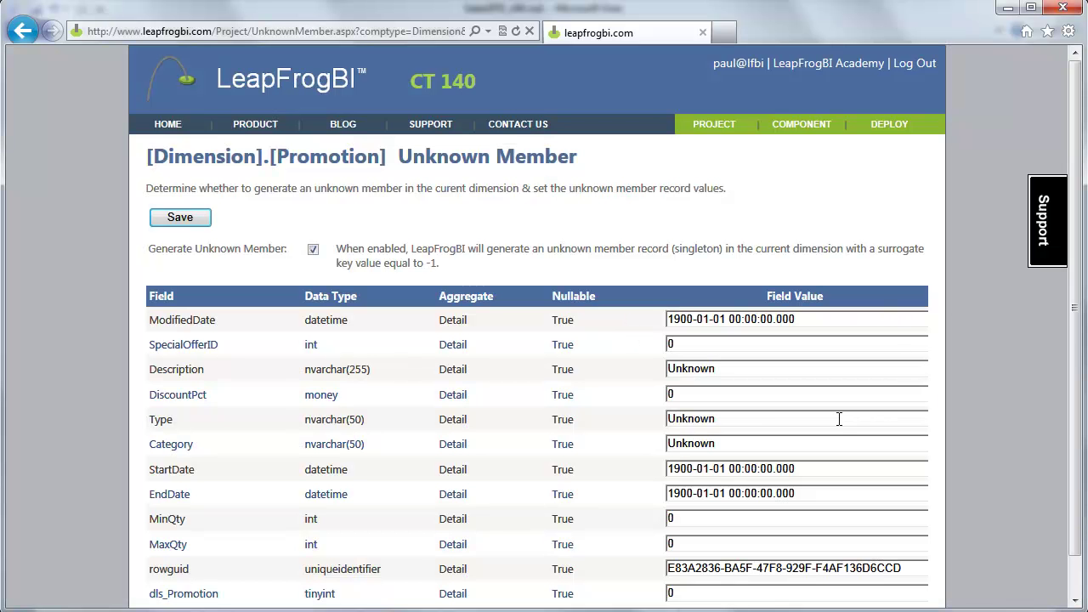
{"action": "scroll", "coordinate": [800, 471], "scroll_direction": "down", "scroll_amount": 2}
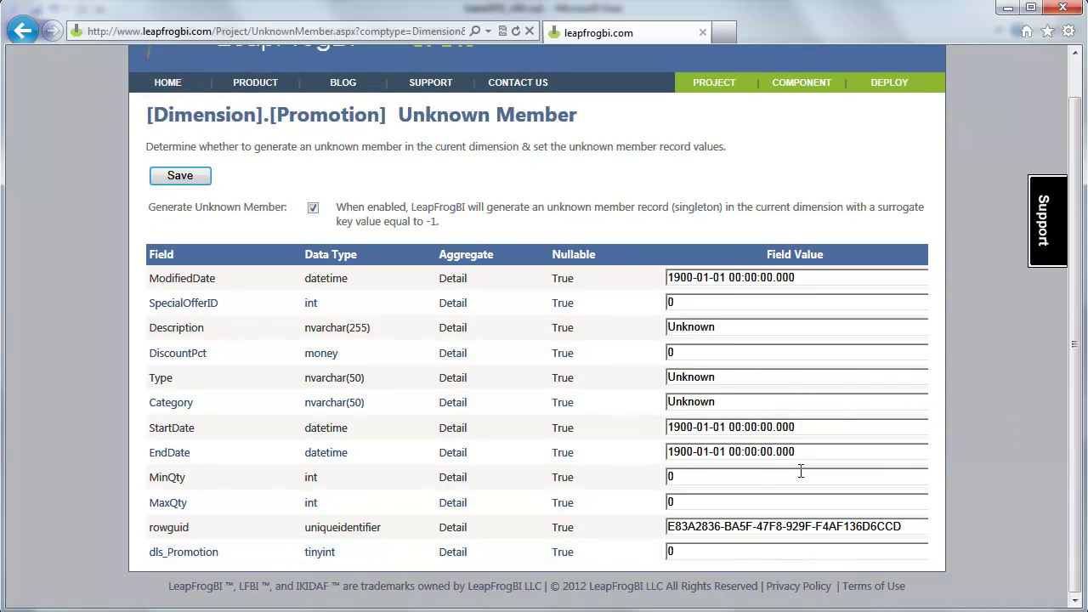
{"action": "scroll", "coordinate": [801, 471], "scroll_direction": "up", "scroll_amount": 2}
{"action": "left_click", "coordinate": [164, 221]}
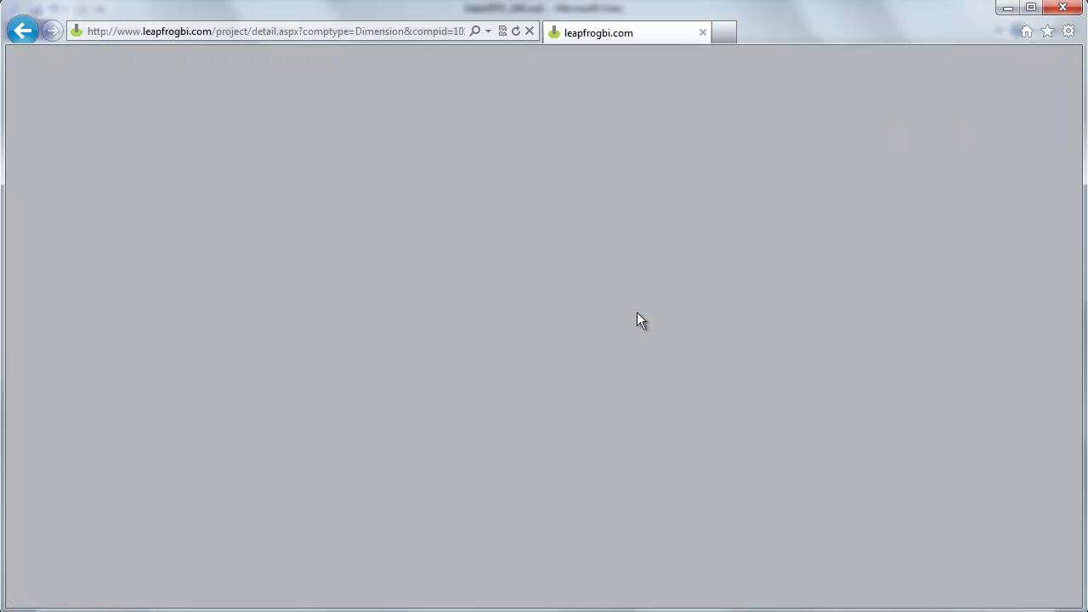
- Delete the dls_Promotion, rowguid and ModifiedDate fields from the Promotion dimension's field list
{"action": "scroll", "coordinate": [612, 328], "scroll_direction": "down", "scroll_amount": 3}
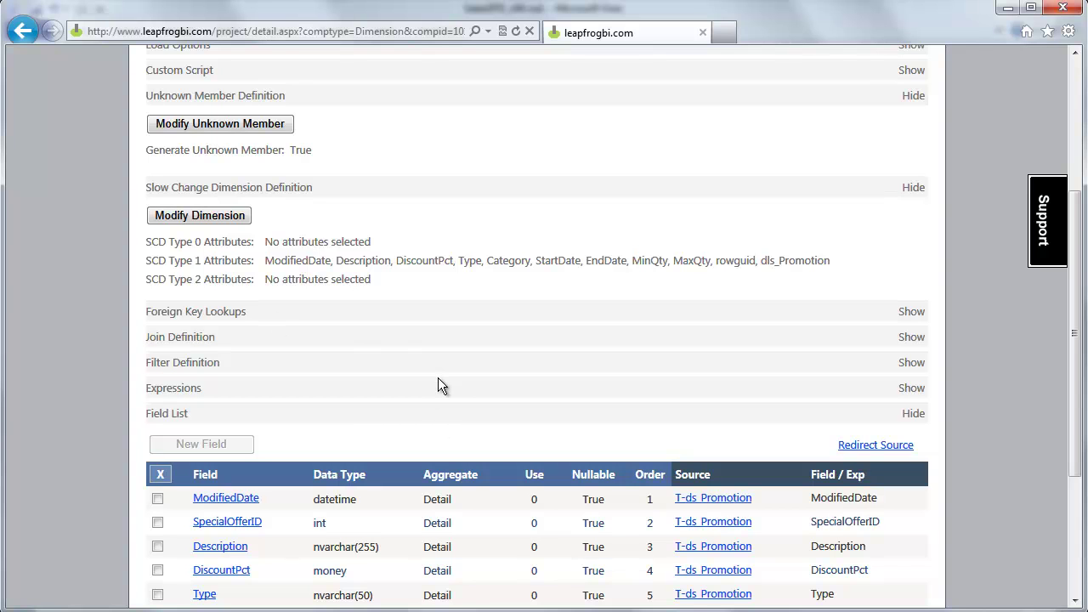
{"action": "scroll", "coordinate": [438, 378], "scroll_direction": "down", "scroll_amount": 3}
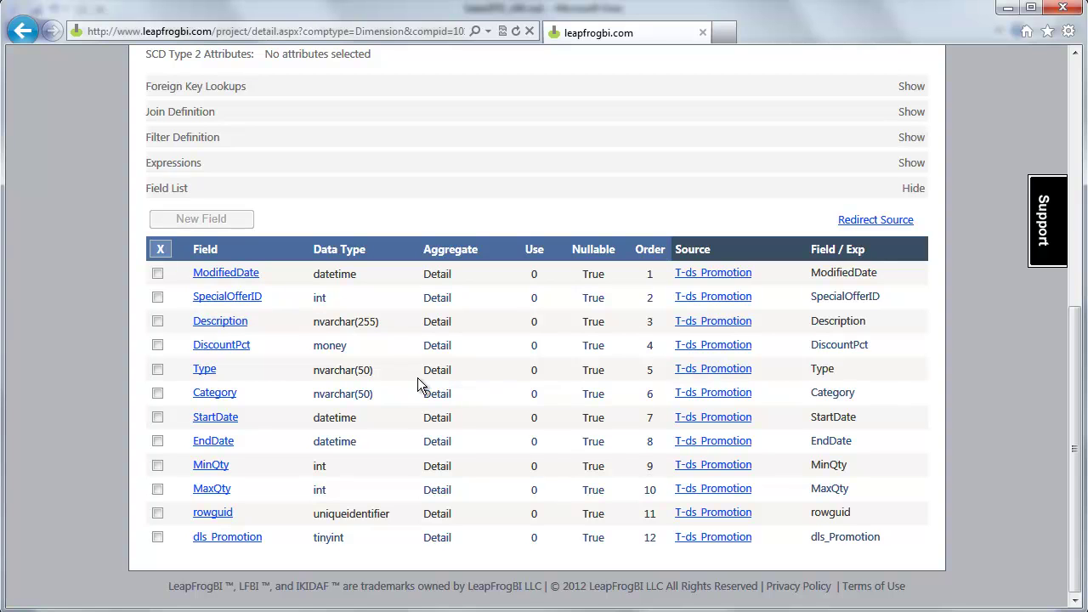
{"action": "left_click", "coordinate": [158, 537]}
{"action": "left_click", "coordinate": [158, 249]}
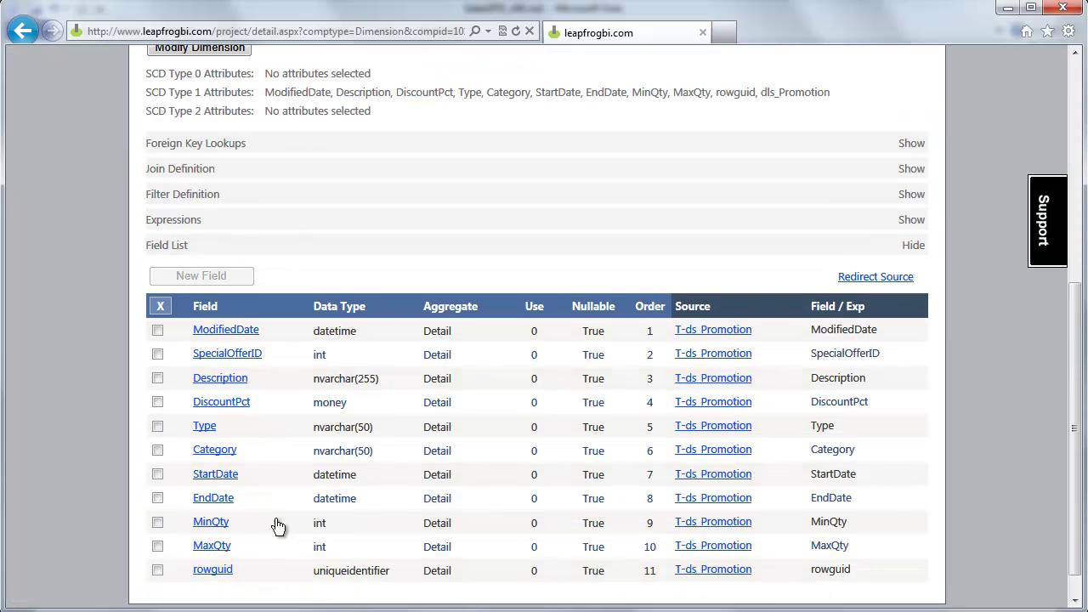
{"action": "left_click", "coordinate": [157, 570]}
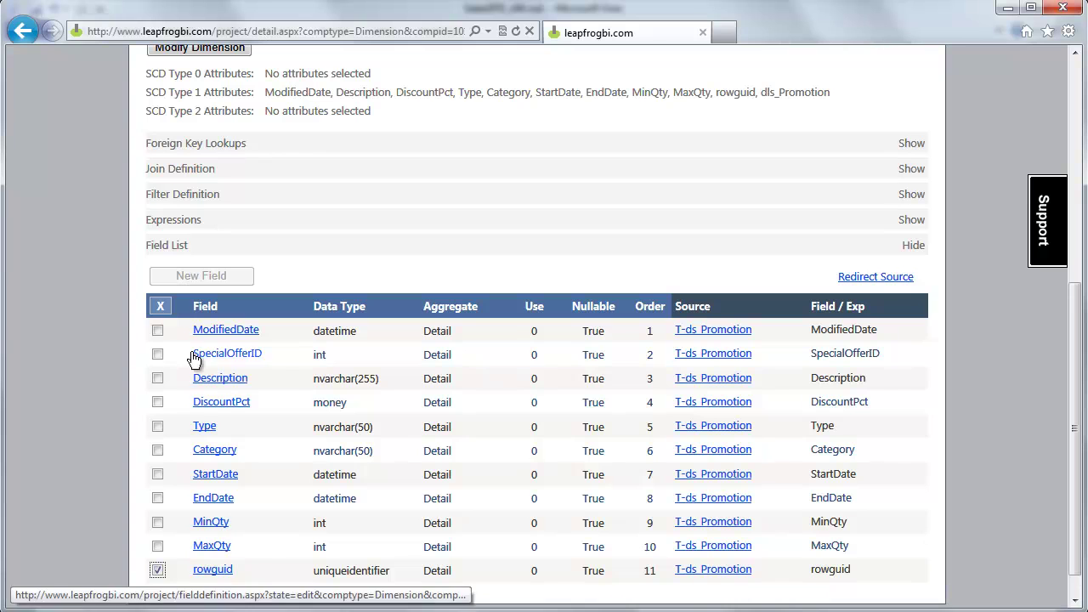
{"action": "left_click", "coordinate": [159, 306]}
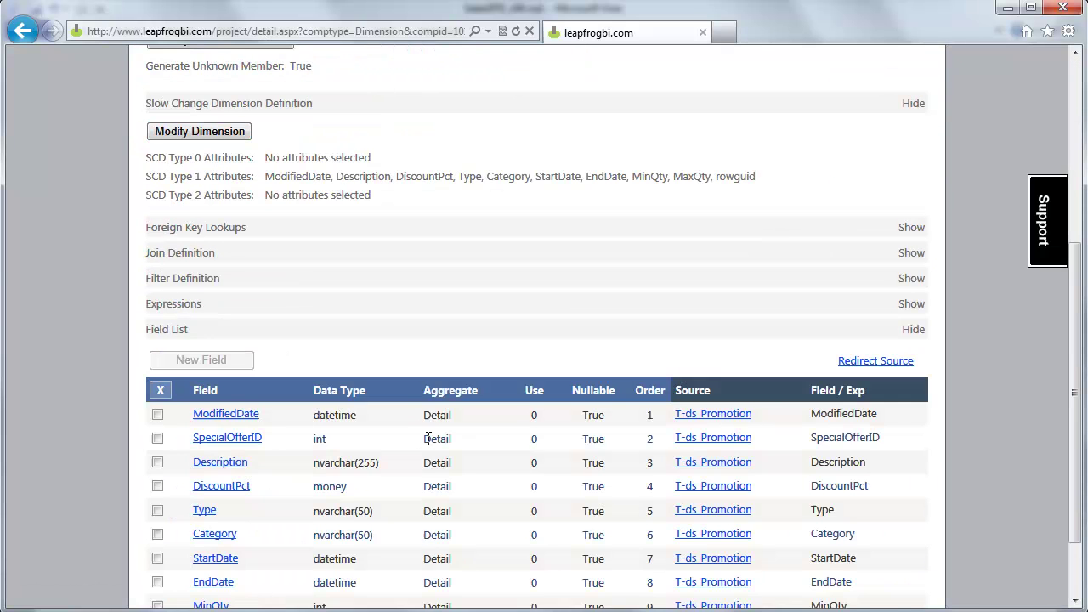
{"action": "scroll", "coordinate": [420, 488], "scroll_direction": "down", "scroll_amount": 2}
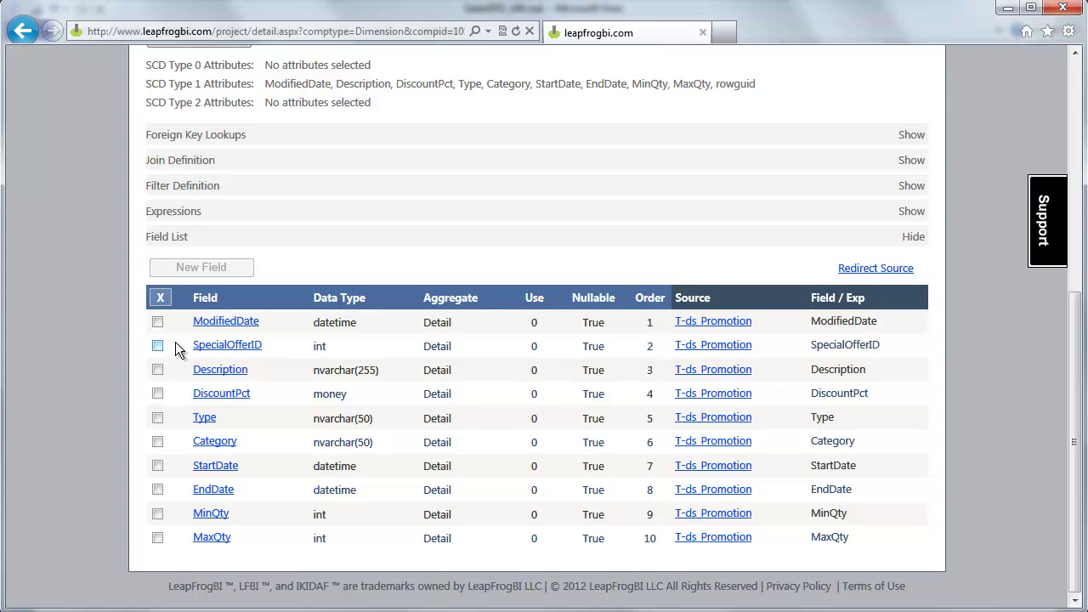
{"action": "left_click", "coordinate": [158, 299]}
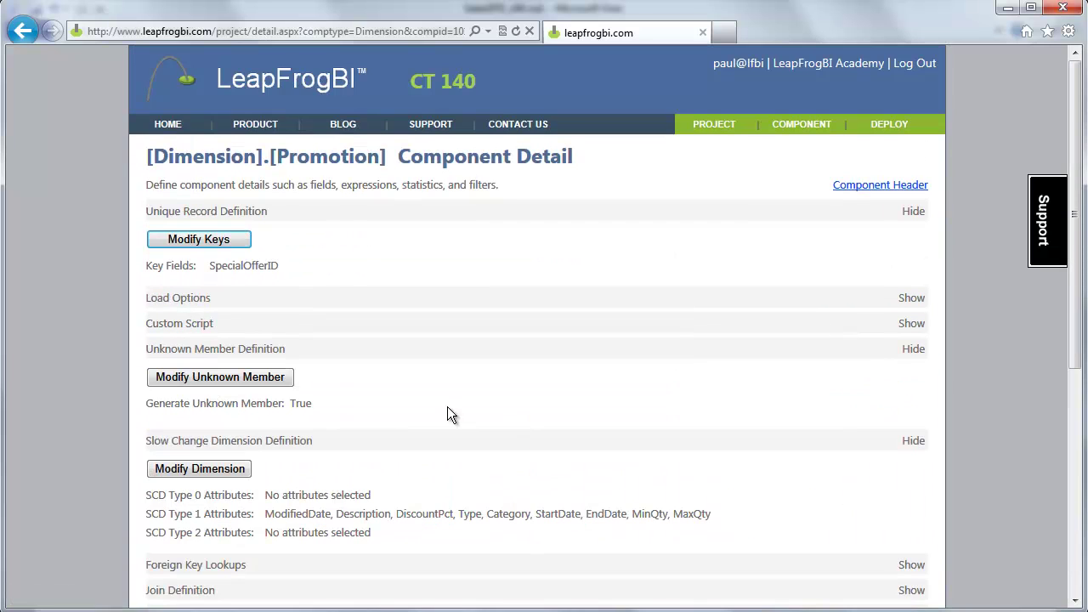
- Open the slow change dimension definition and move the DiscountPct attribute from SCD Type 1 to SCD Type 2
{"action": "left_click", "coordinate": [244, 467]}
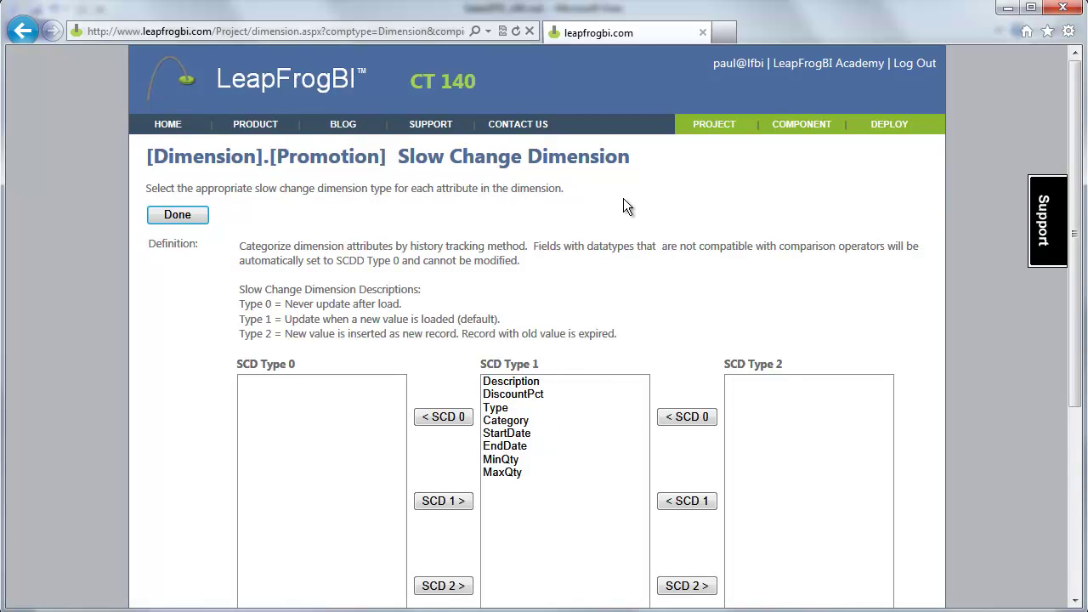
{"action": "scroll", "coordinate": [789, 263], "scroll_direction": "down", "scroll_amount": 3}
{"action": "left_click_drag", "start_coordinate": [534, 220], "coordinate": [530, 306]}
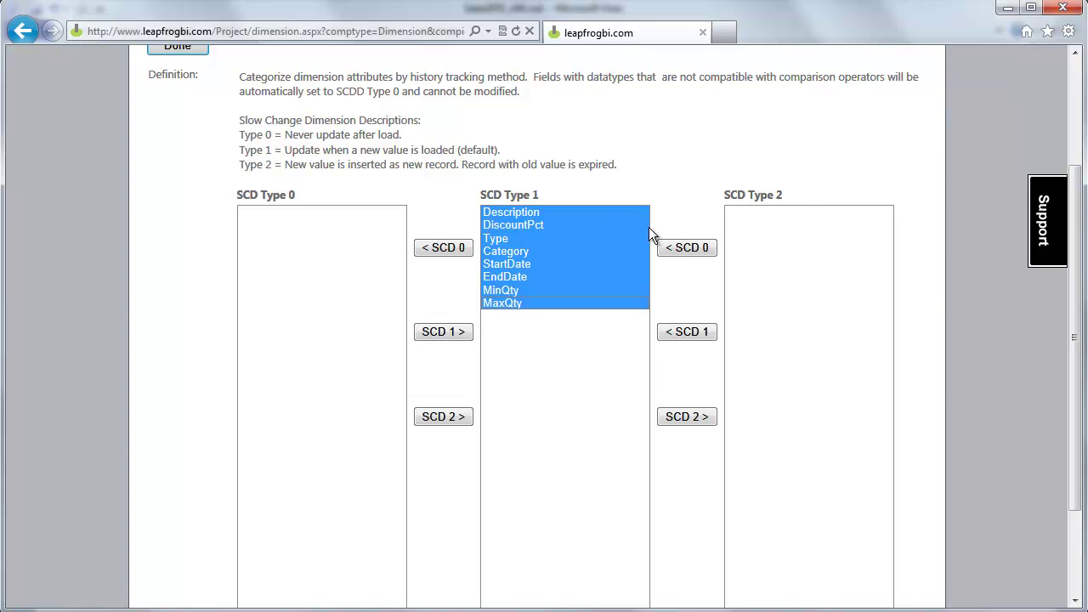
{"action": "left_click", "coordinate": [542, 239]}
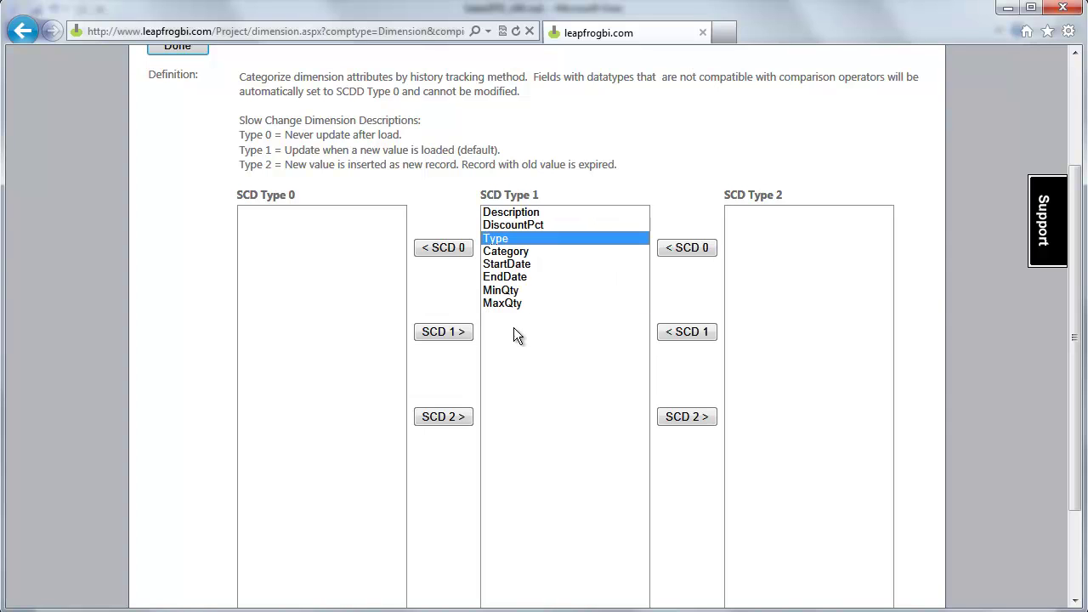
{"action": "left_click", "coordinate": [513, 212]}
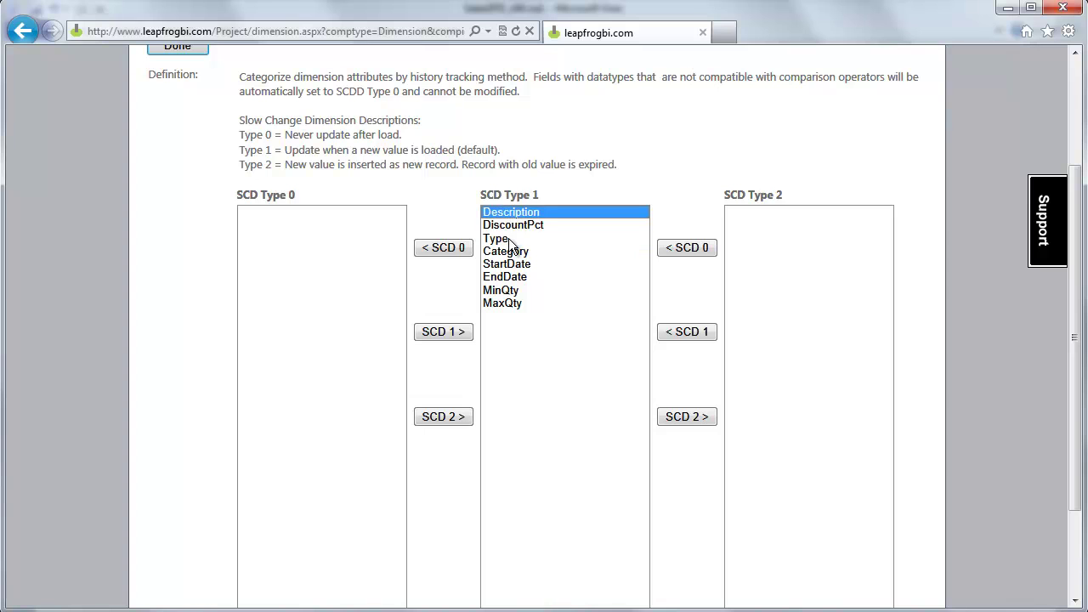
{"action": "left_click", "coordinate": [521, 226]}
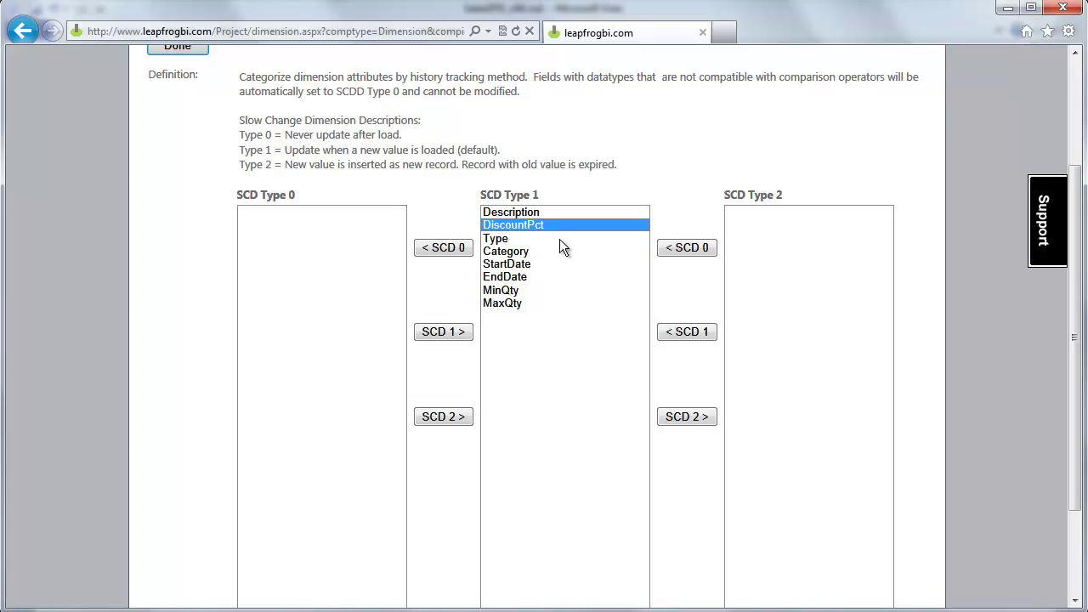
{"action": "left_click", "coordinate": [687, 417]}
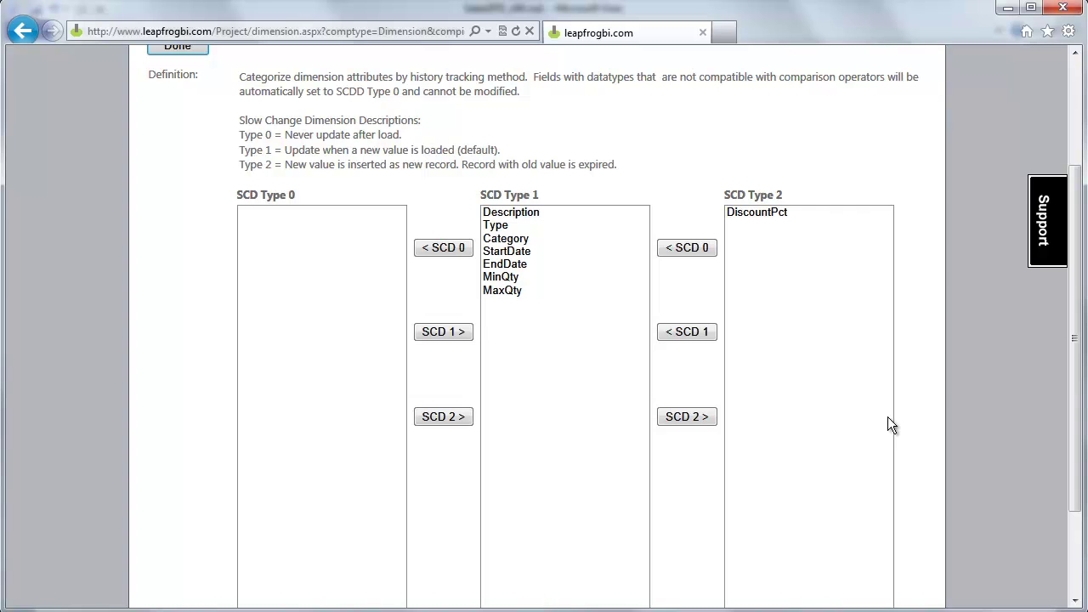
- Move StartDate, EndDate, MinQty and MaxQty to SCD Type 2, finish the slow change definition and go to the component header
{"action": "left_click", "coordinate": [509, 241]}
{"action": "left_click_drag", "start_coordinate": [527, 253], "coordinate": [529, 268]}
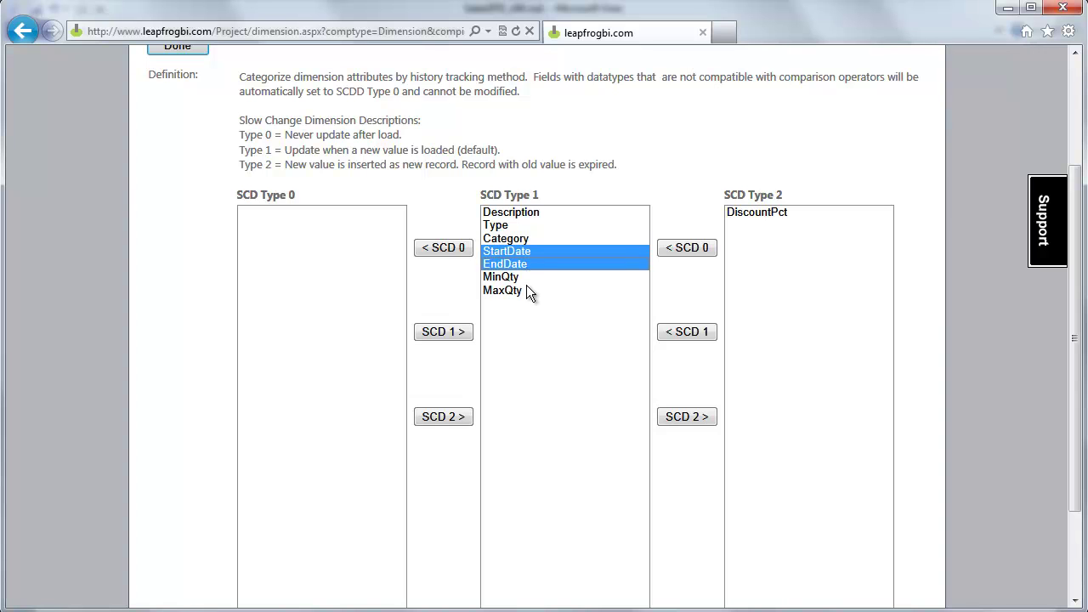
{"action": "left_click", "coordinate": [697, 416]}
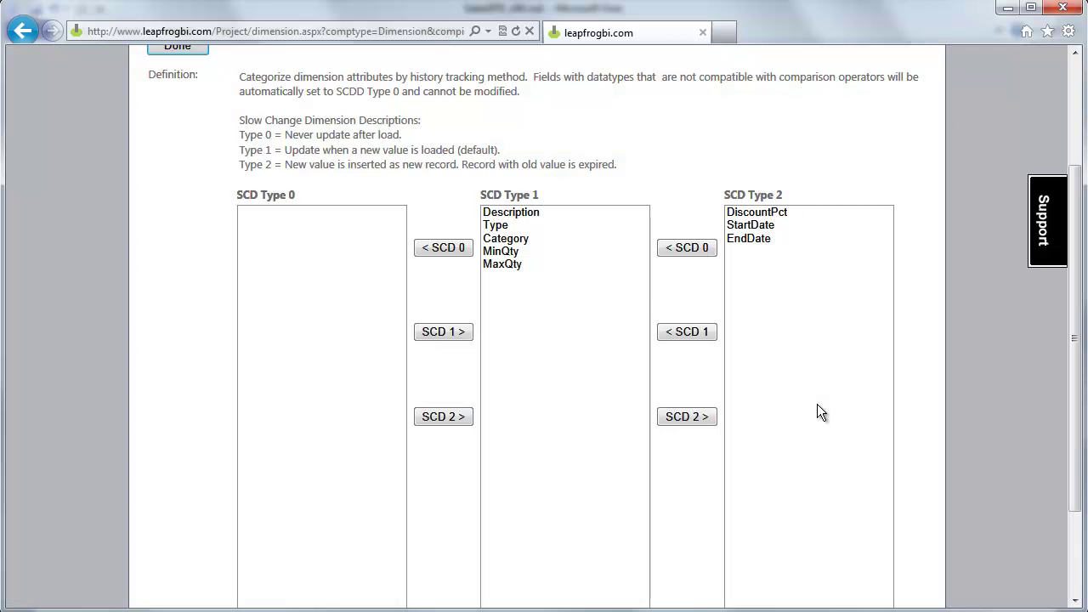
{"action": "left_click_drag", "start_coordinate": [519, 256], "coordinate": [516, 266]}
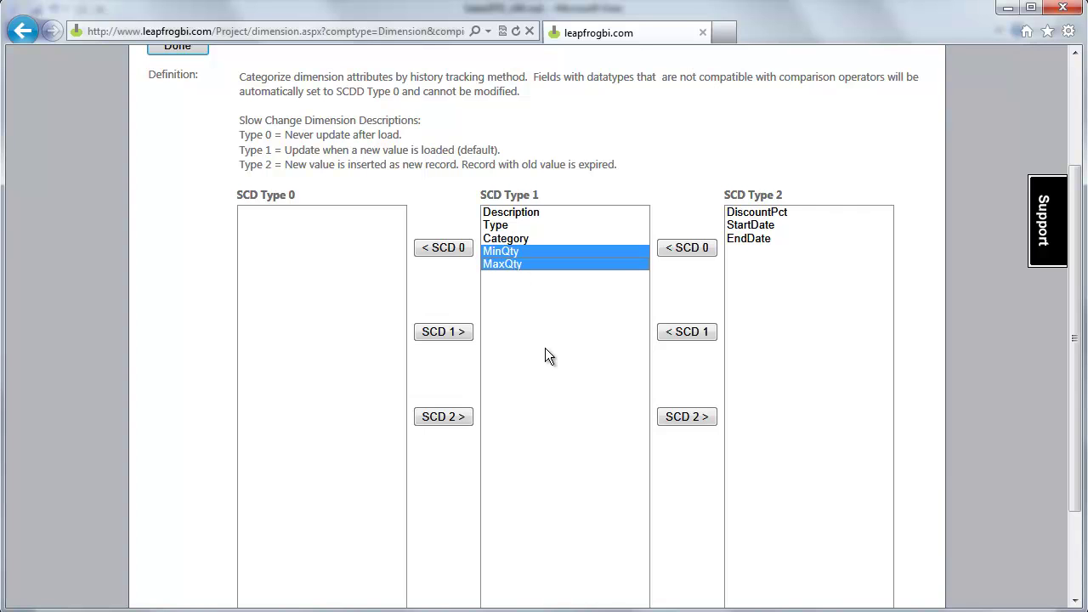
{"action": "left_click", "coordinate": [693, 416]}
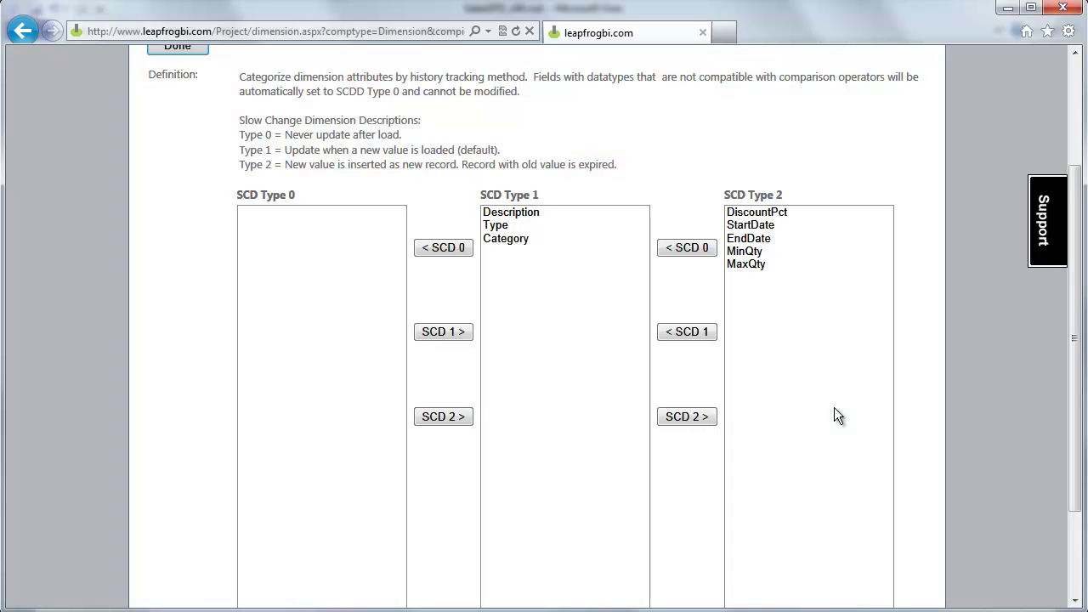
{"action": "scroll", "coordinate": [683, 195], "scroll_direction": "up", "scroll_amount": 4}
{"action": "left_click", "coordinate": [155, 218]}
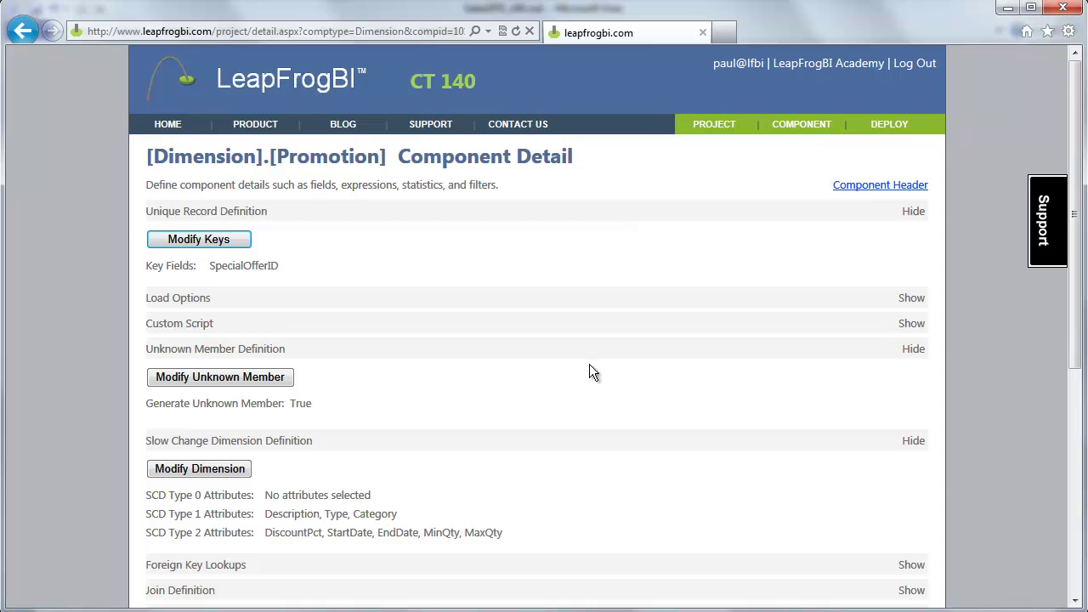
{"action": "scroll", "coordinate": [589, 364], "scroll_direction": "down", "scroll_amount": 5}
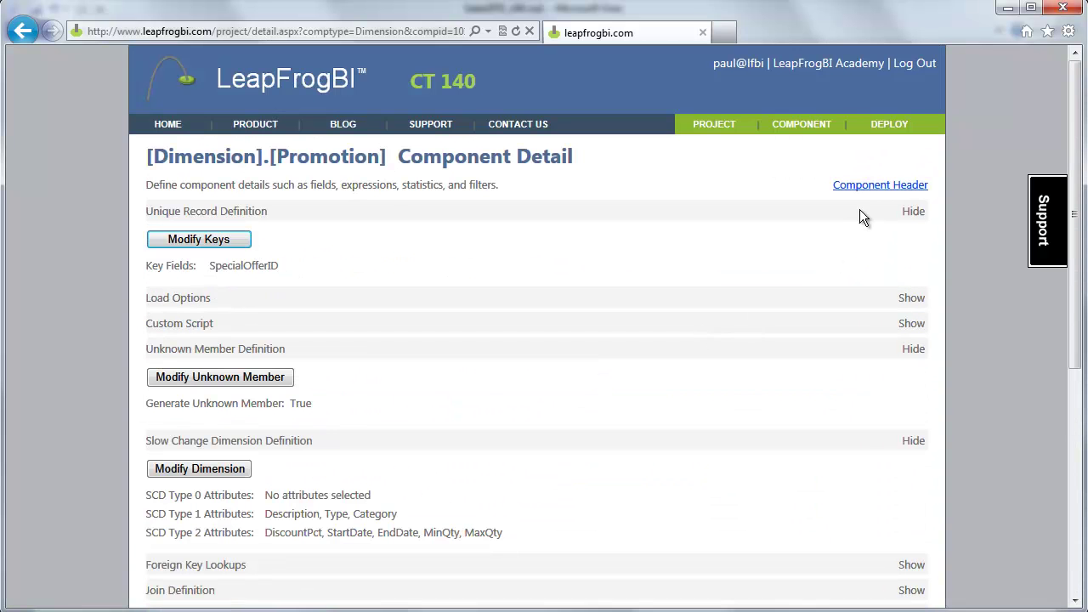
{"action": "left_click", "coordinate": [876, 185]}
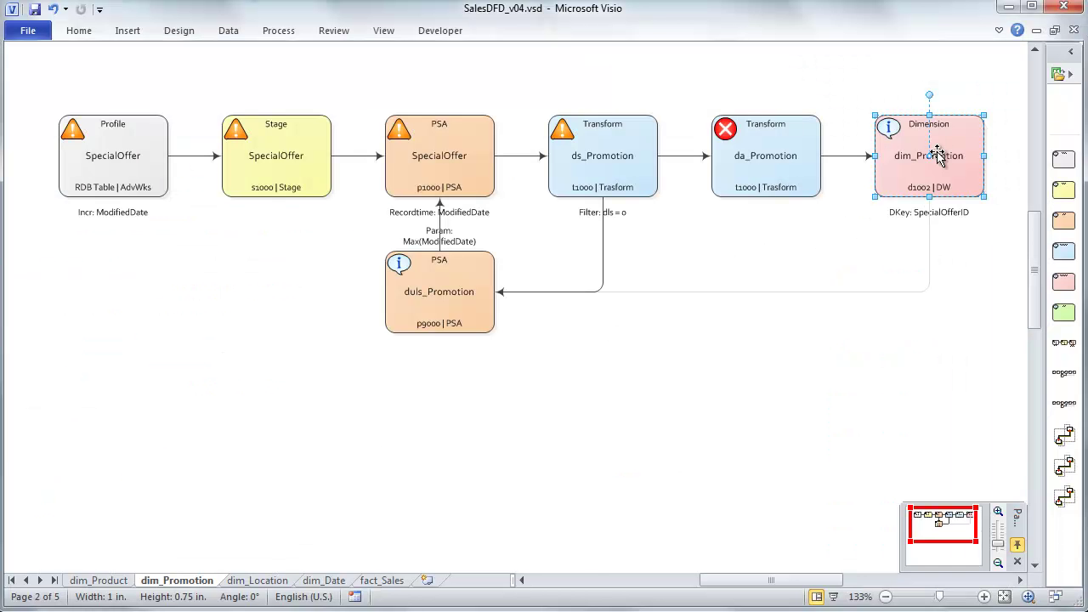
- Switch to the SalesDFD_v04 diagram in Visio, set the dim_Promotion shape's status to Created and close its shape data
{"action": "right_click", "coordinate": [938, 157]}
{"action": "left_click", "coordinate": [977, 363]}
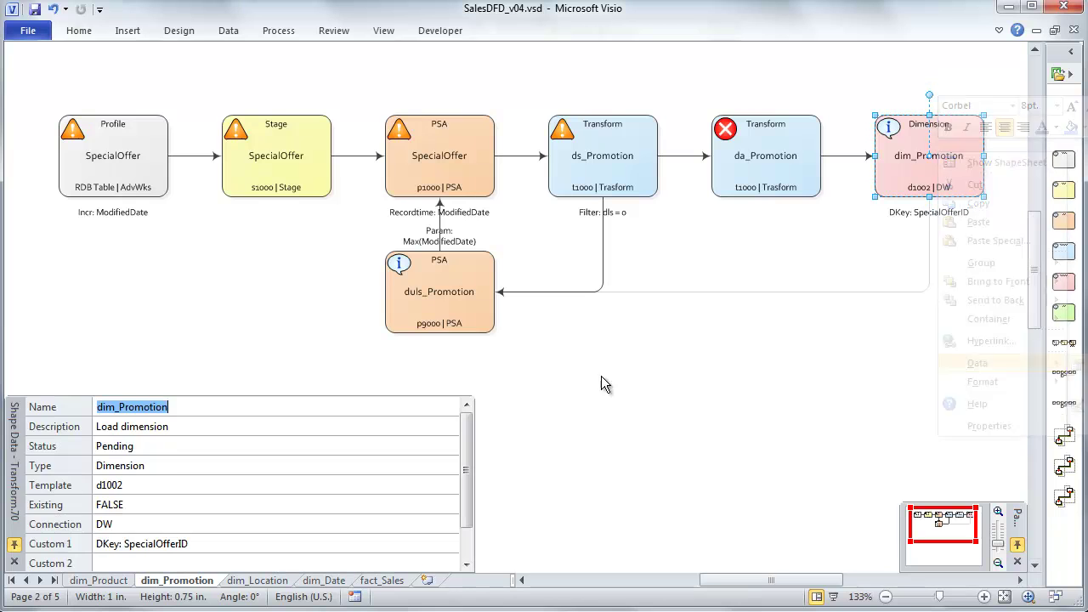
{"action": "left_click", "coordinate": [167, 446]}
{"action": "key", "text": "Up"}
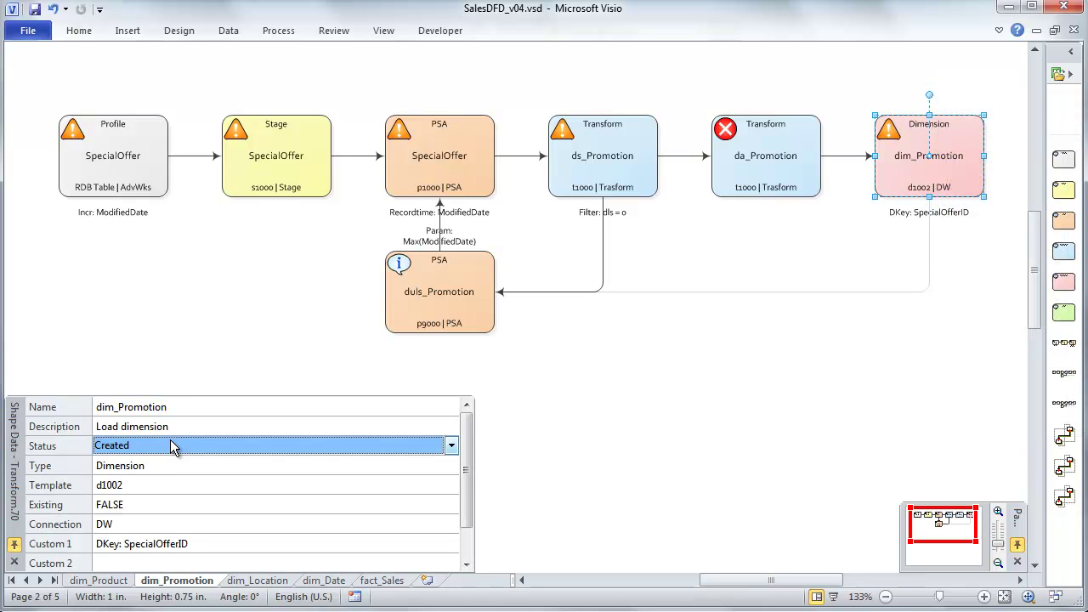
{"action": "left_click", "coordinate": [657, 412]}
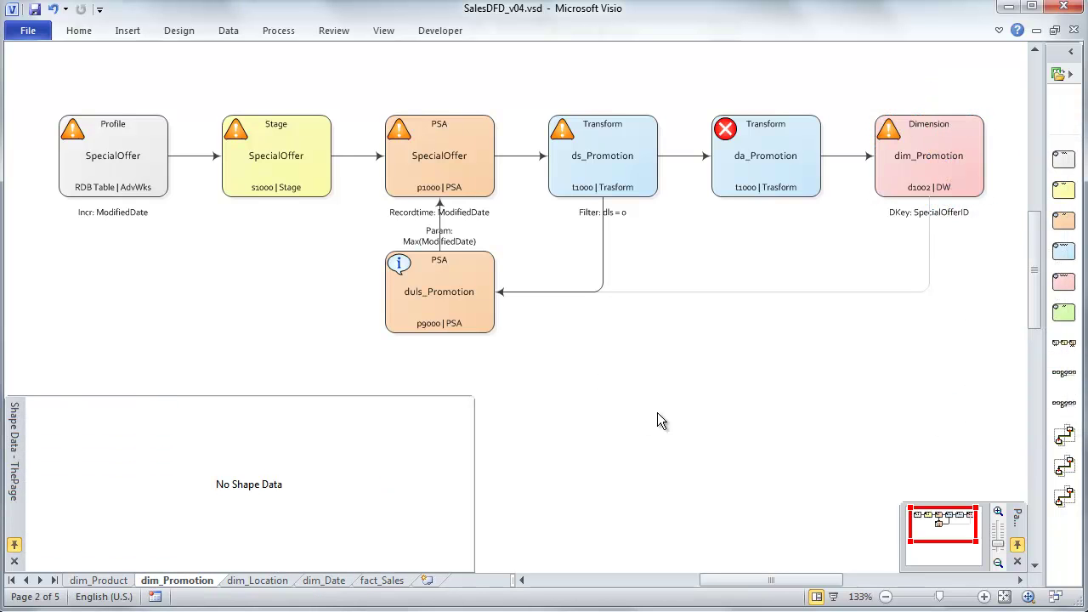
{"action": "left_click", "coordinate": [13, 561]}
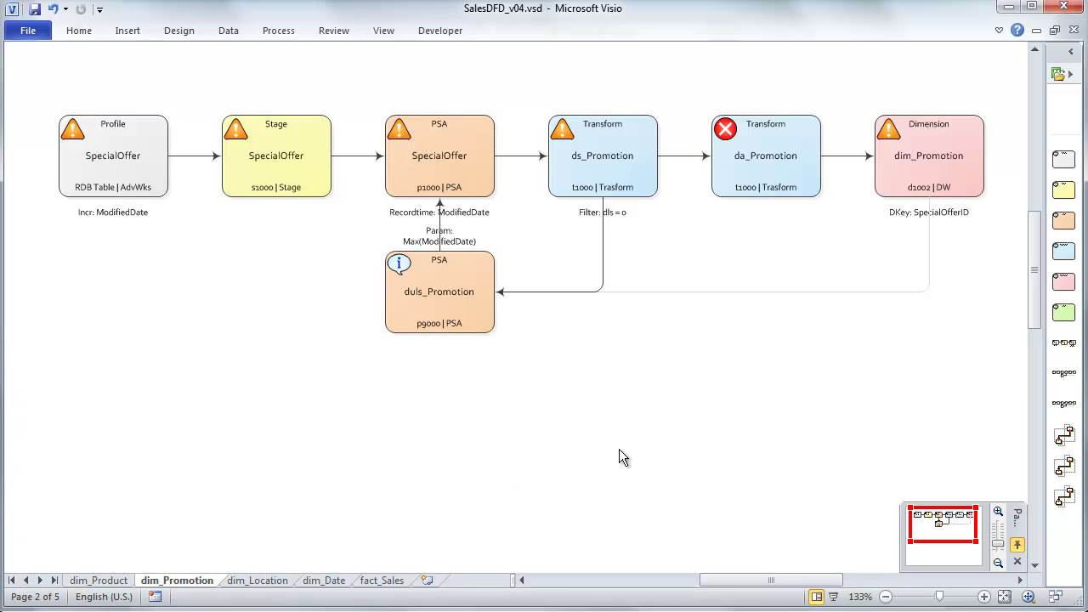
- Review the data flows on the dim_Product, dim_Location, dim_Date and fact_Sales pages of the diagram
{"action": "left_click", "coordinate": [96, 581]}
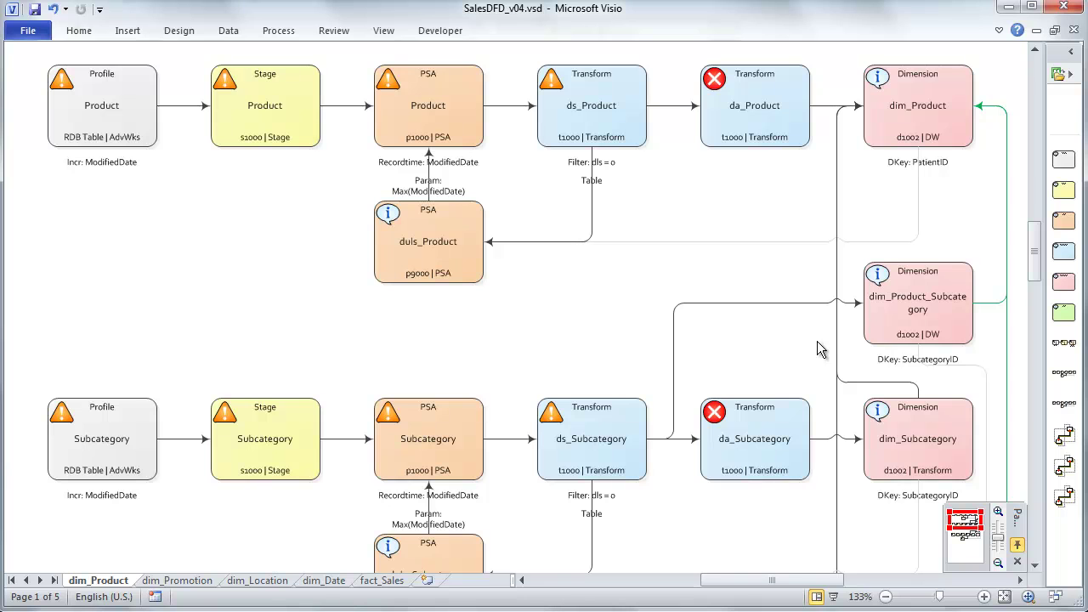
{"action": "left_click", "coordinate": [274, 580]}
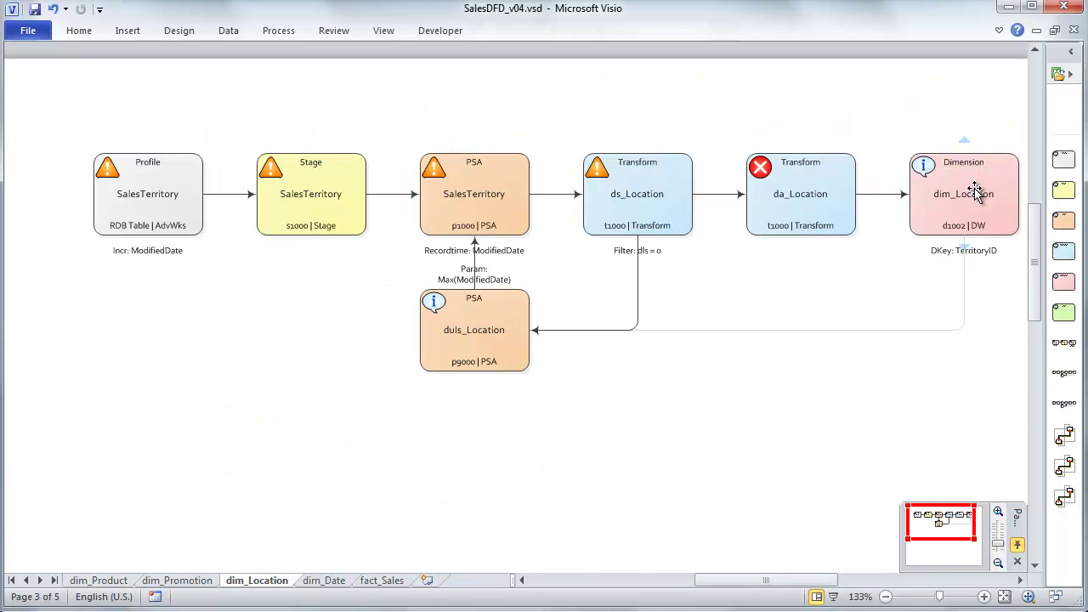
{"action": "left_click", "coordinate": [326, 585]}
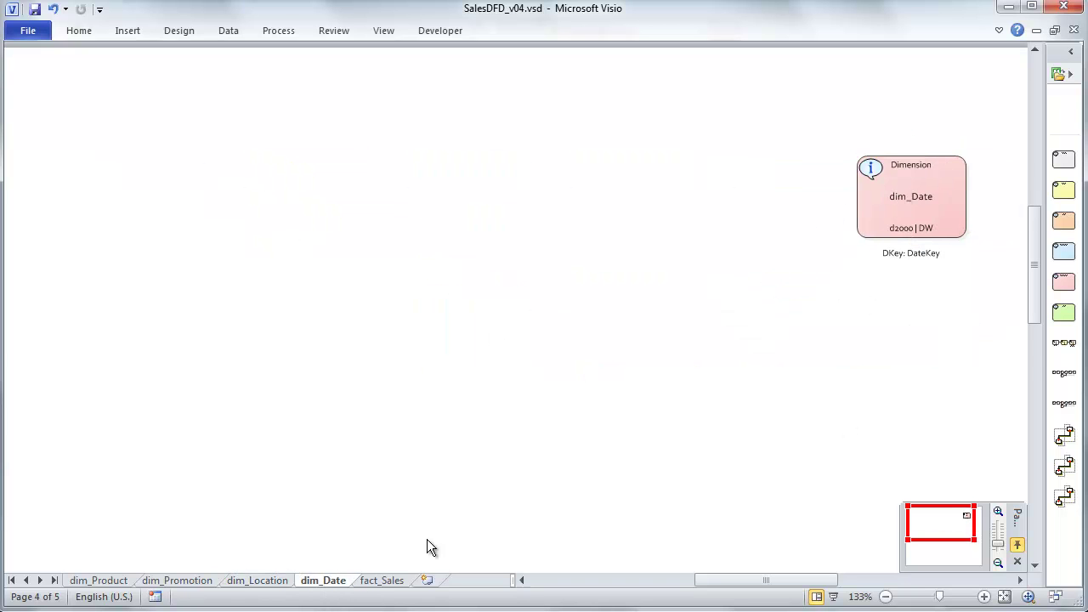
{"action": "left_click", "coordinate": [380, 580]}
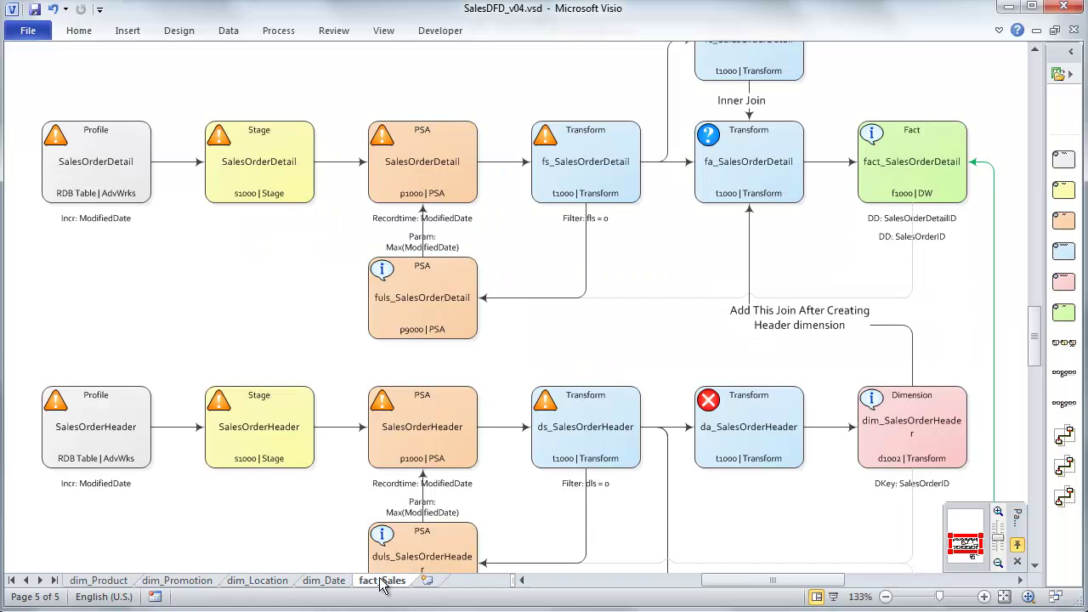
- Examine the dim_SalesOrderHeader dimension and its join on the fact_Sales page, and return to the dim_Promotion page
{"action": "left_click", "coordinate": [944, 440]}
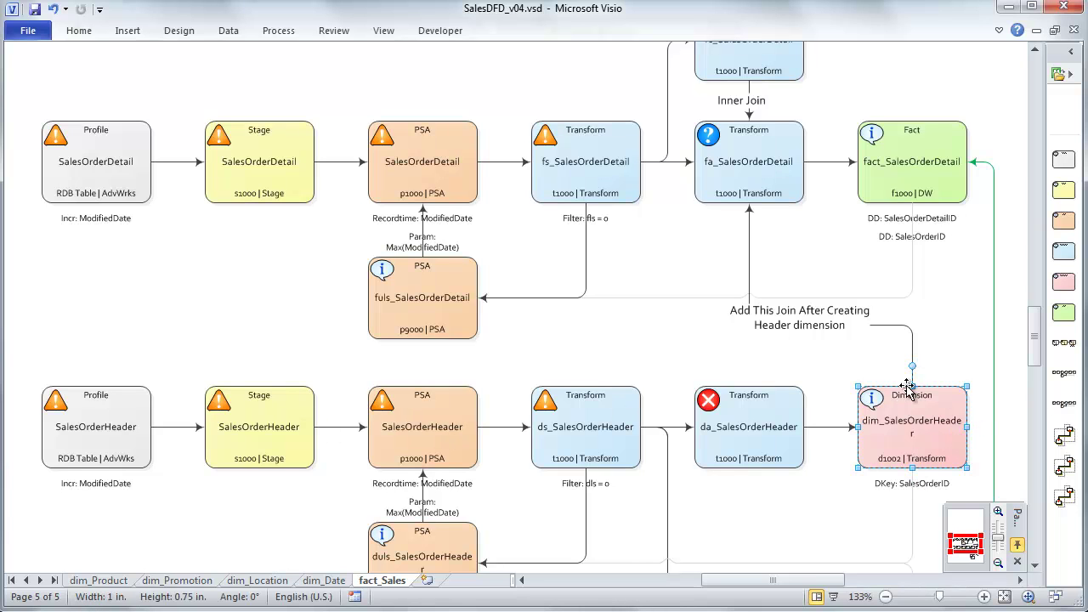
{"action": "left_click", "coordinate": [906, 425]}
{"action": "type", "text": "r"}
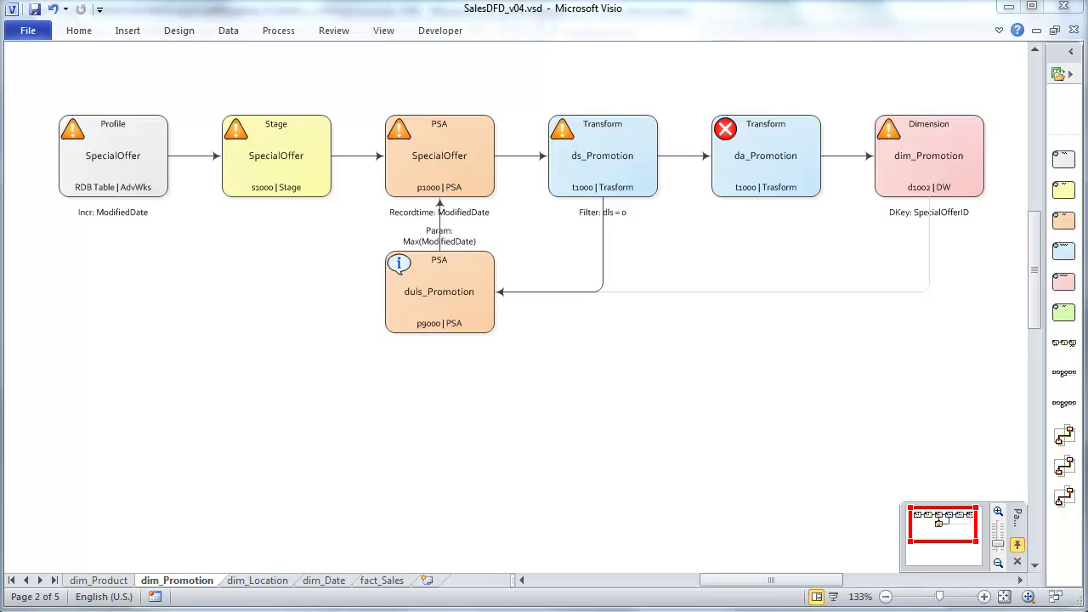
{"action": "mouse_move", "coordinate": [940, 170]}
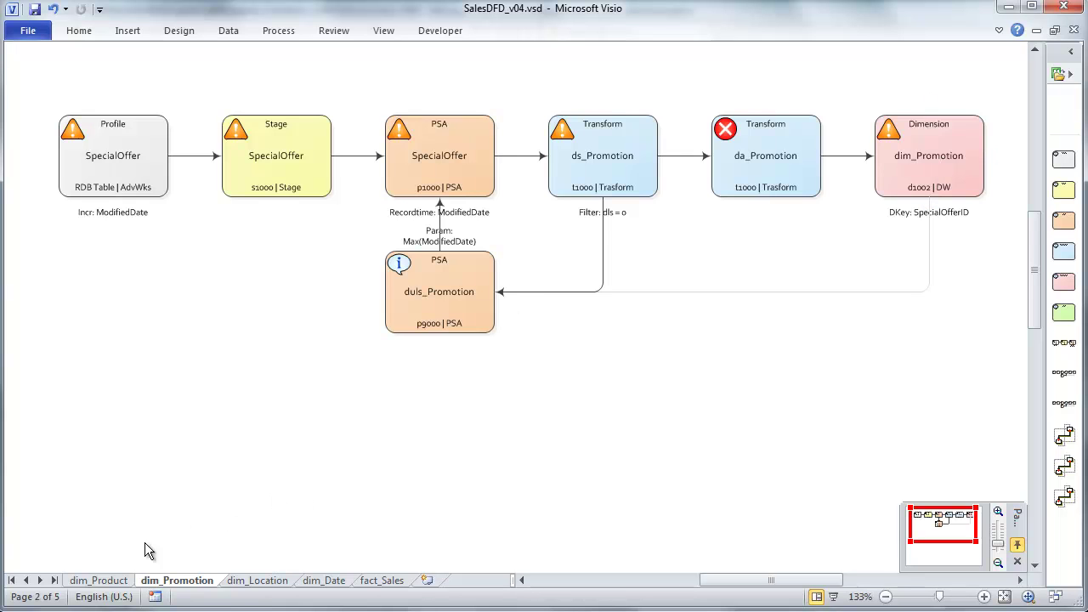
- Review the dim_Product page of the diagram, going through the dim_Product, dim_Subcategory and dim_Category dimensions
{"action": "left_click", "coordinate": [95, 580]}
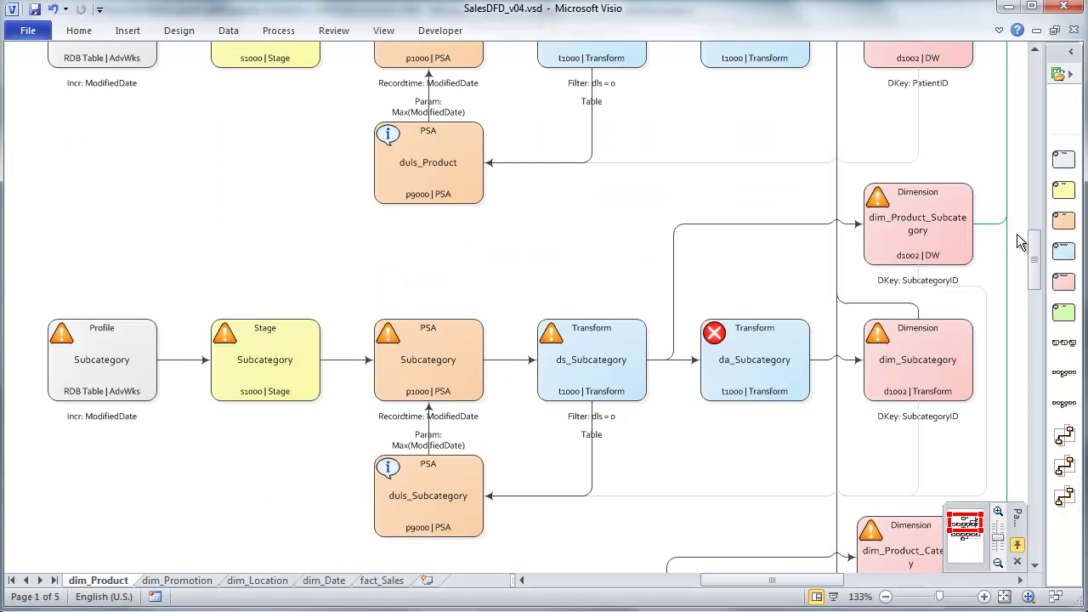
{"action": "left_click_drag", "start_coordinate": [1035, 263], "coordinate": [1038, 244]}
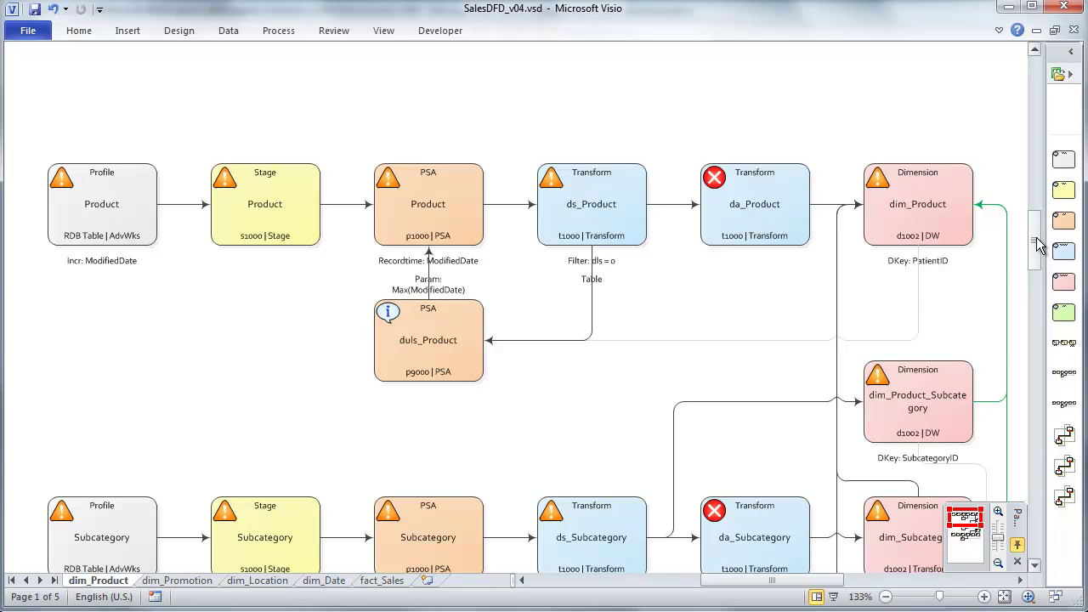
{"action": "left_click", "coordinate": [920, 233]}
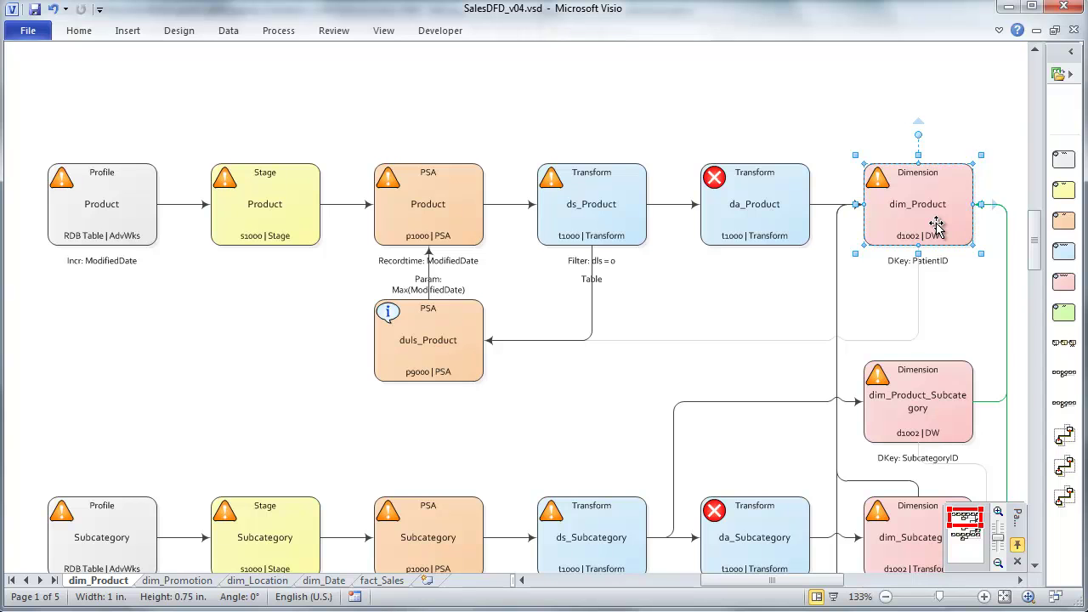
{"action": "scroll", "coordinate": [940, 232], "scroll_direction": "down", "scroll_amount": 1}
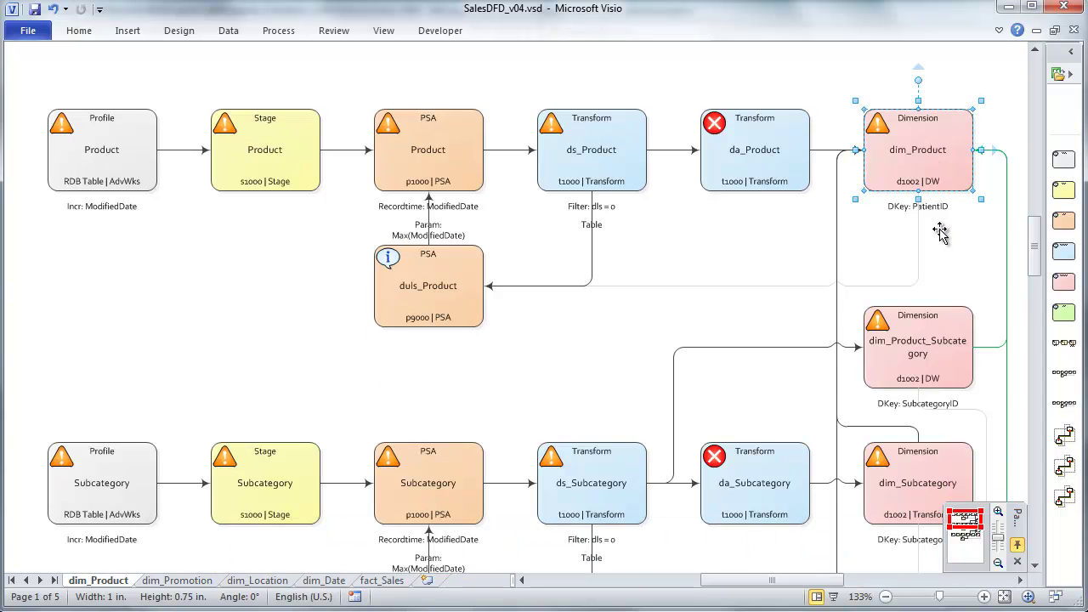
{"action": "left_click", "coordinate": [903, 507]}
{"action": "scroll", "coordinate": [903, 508], "scroll_direction": "down", "scroll_amount": 6}
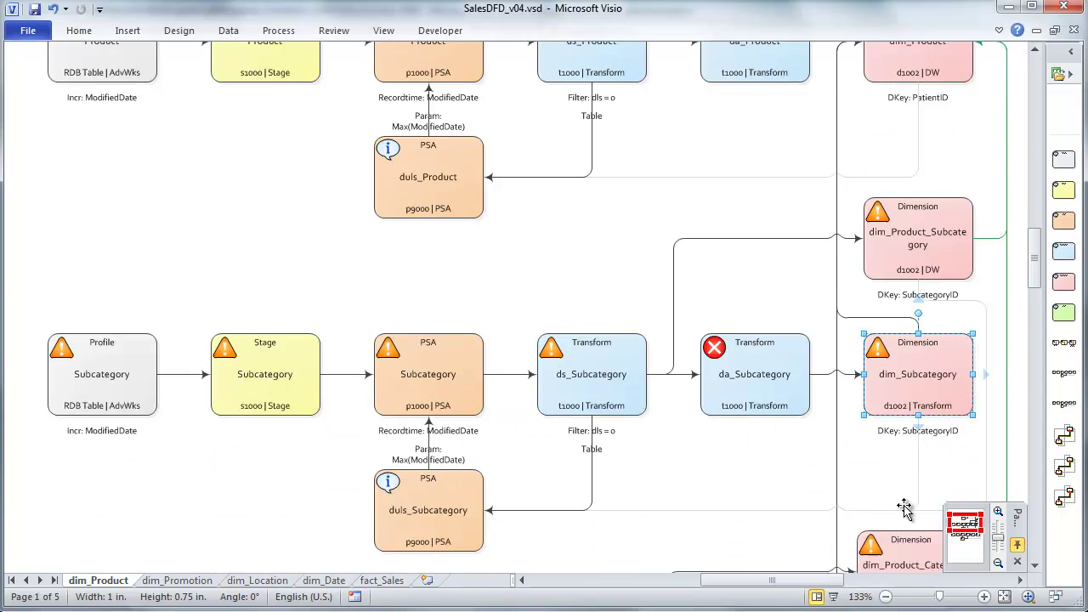
{"action": "left_click", "coordinate": [905, 492]}
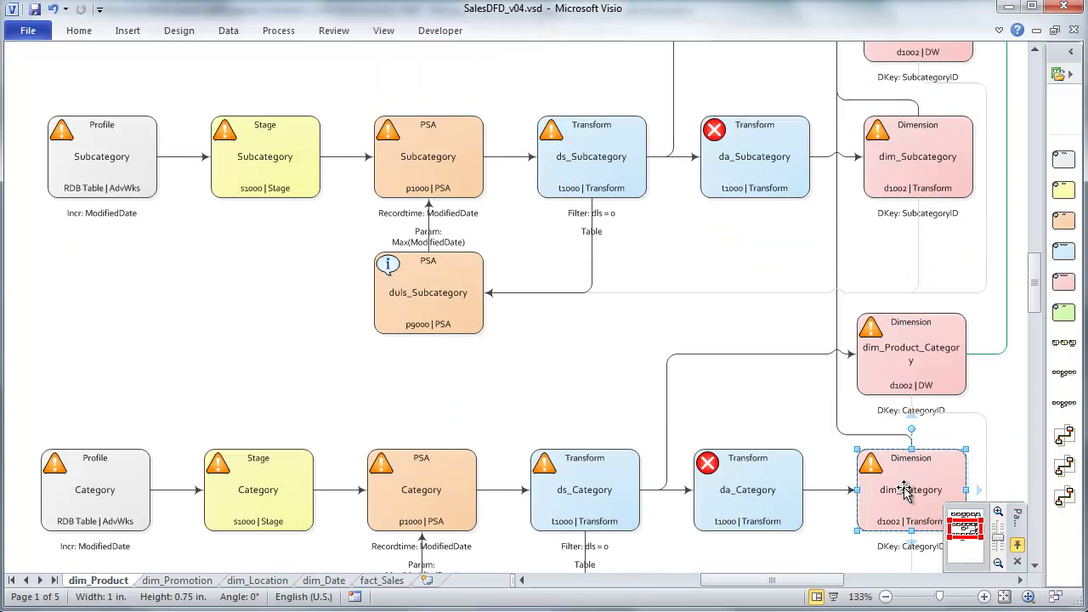
{"action": "left_click_drag", "start_coordinate": [1036, 299], "coordinate": [1037, 308]}
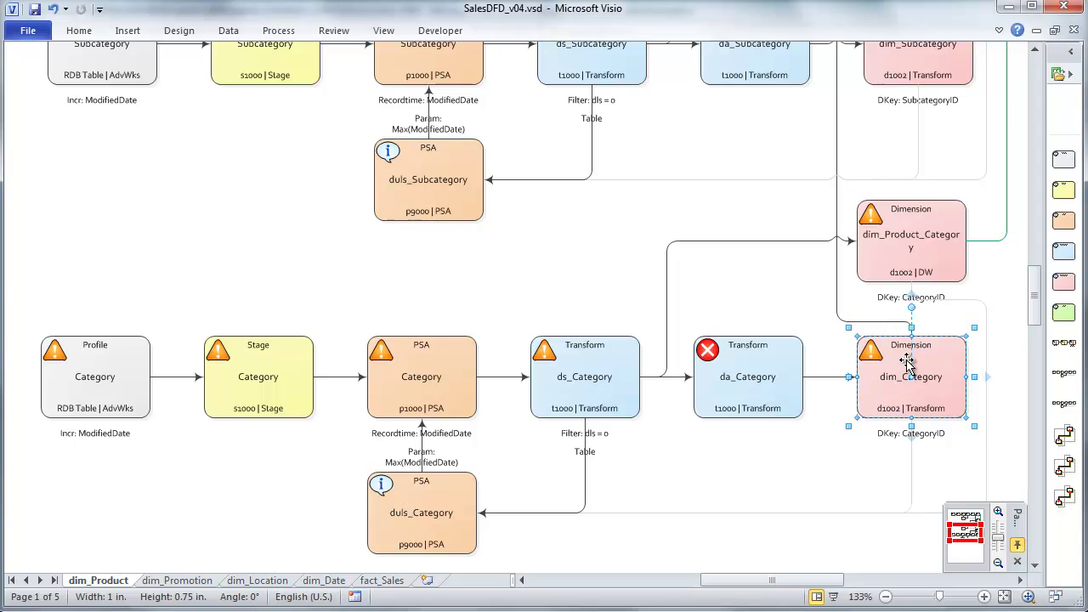
- Trace how dim_Category and dim_Subcategory connect into the dim_Product dimension in the diagram
{"action": "scroll", "coordinate": [907, 374], "scroll_direction": "up", "scroll_amount": 2}
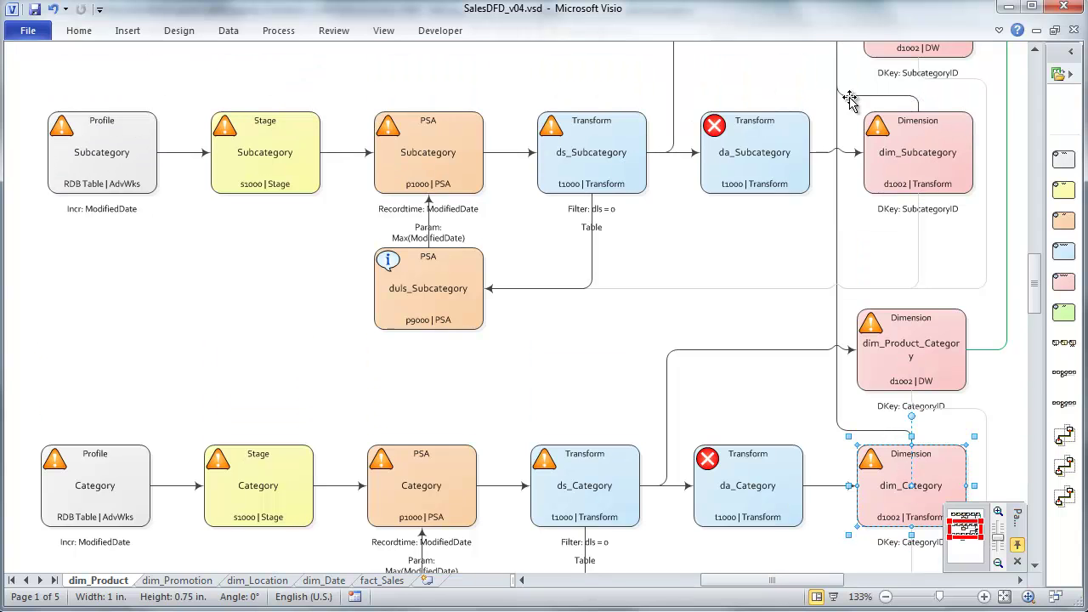
{"action": "scroll", "coordinate": [833, 161], "scroll_direction": "up", "scroll_amount": 4}
{"action": "scroll", "coordinate": [833, 162], "scroll_direction": "up", "scroll_amount": 2}
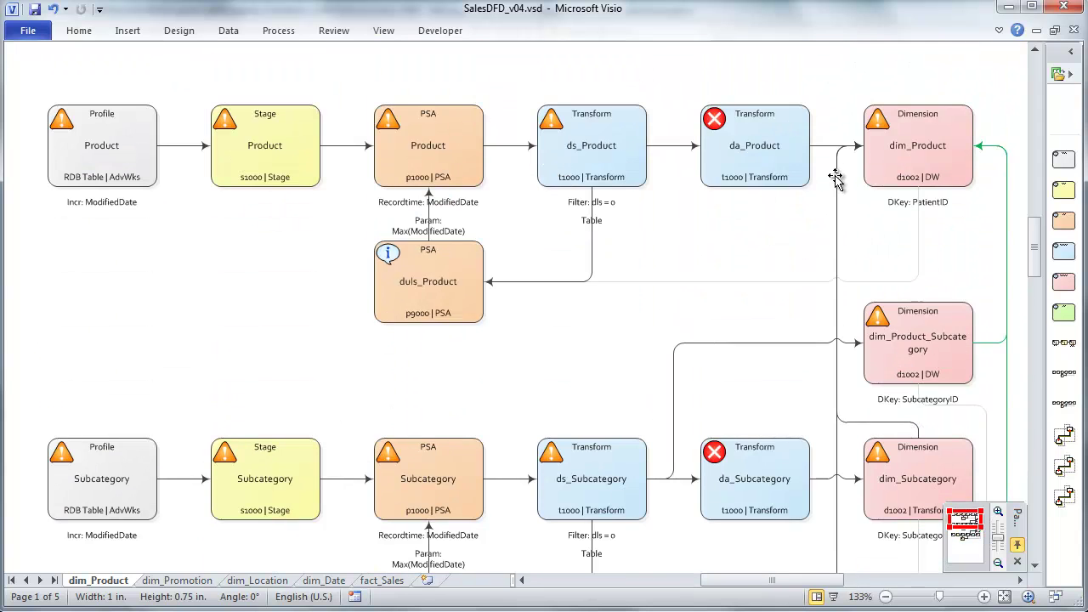
{"action": "scroll", "coordinate": [916, 157], "scroll_direction": "down", "scroll_amount": 2}
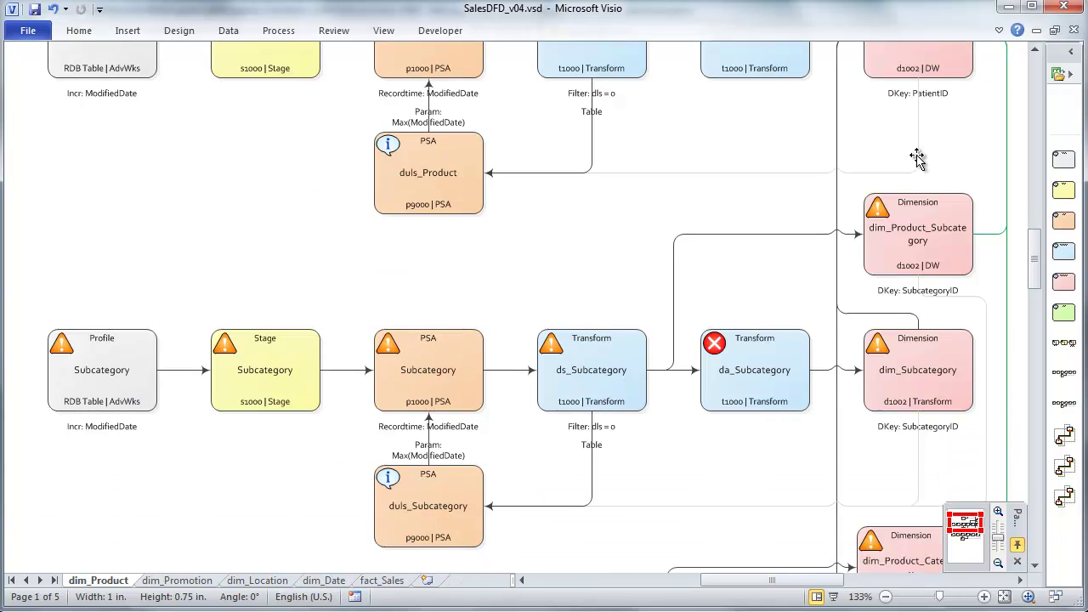
{"action": "left_click", "coordinate": [916, 374]}
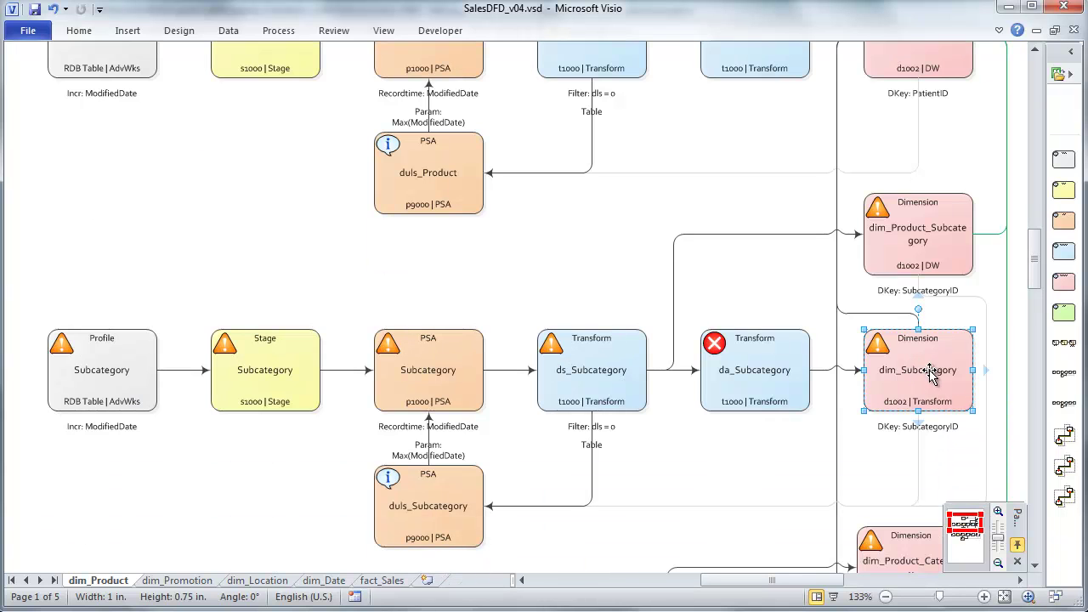
{"action": "left_click", "coordinate": [932, 364]}
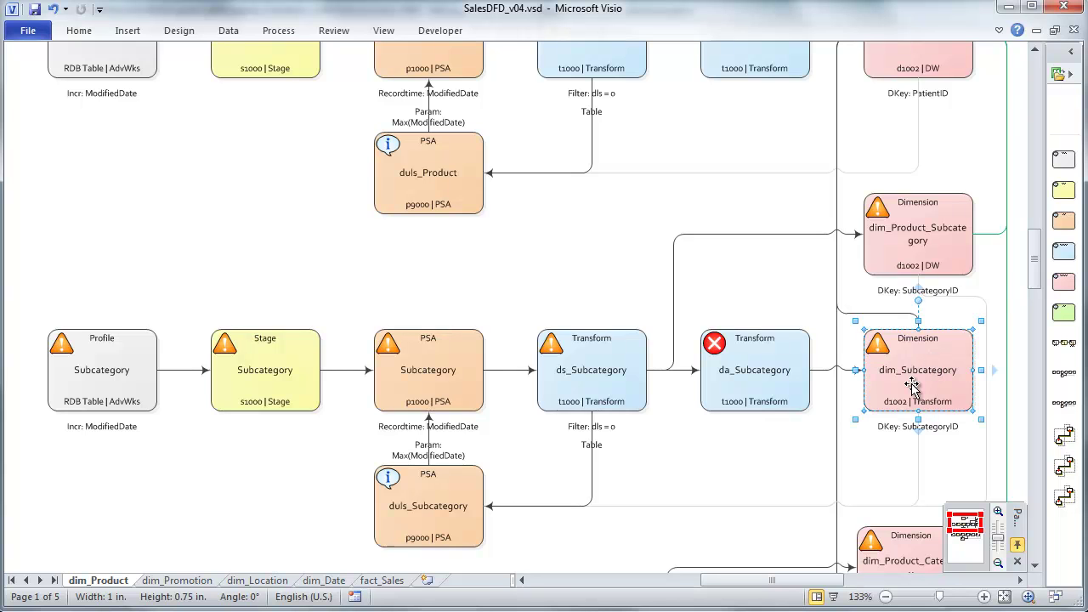
{"action": "scroll", "coordinate": [911, 382], "scroll_direction": "up", "scroll_amount": 1}
{"action": "left_click", "coordinate": [933, 90]}
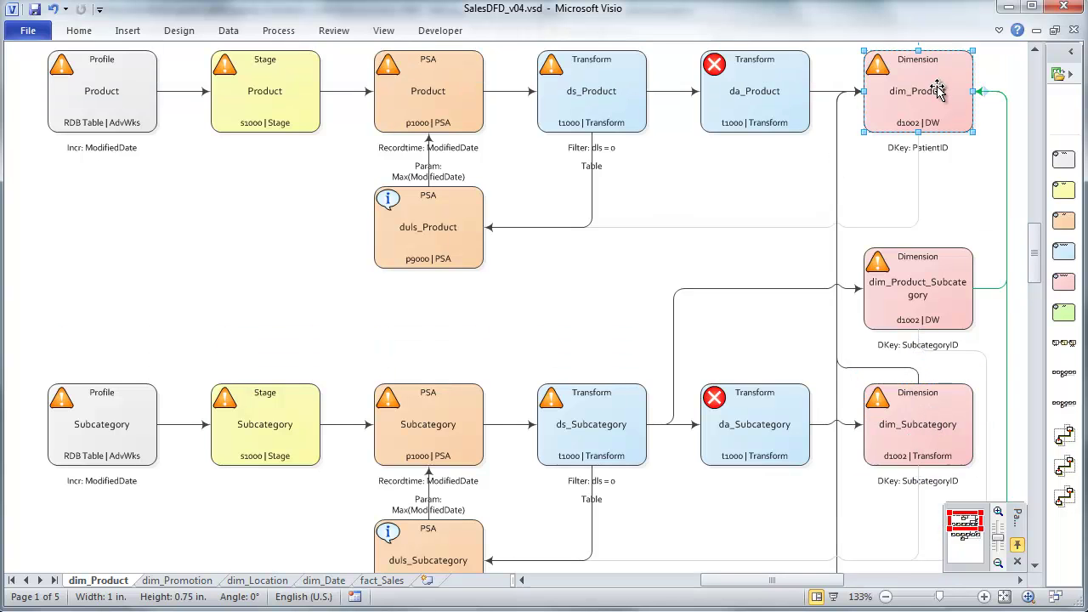
{"action": "left_click", "coordinate": [898, 102]}
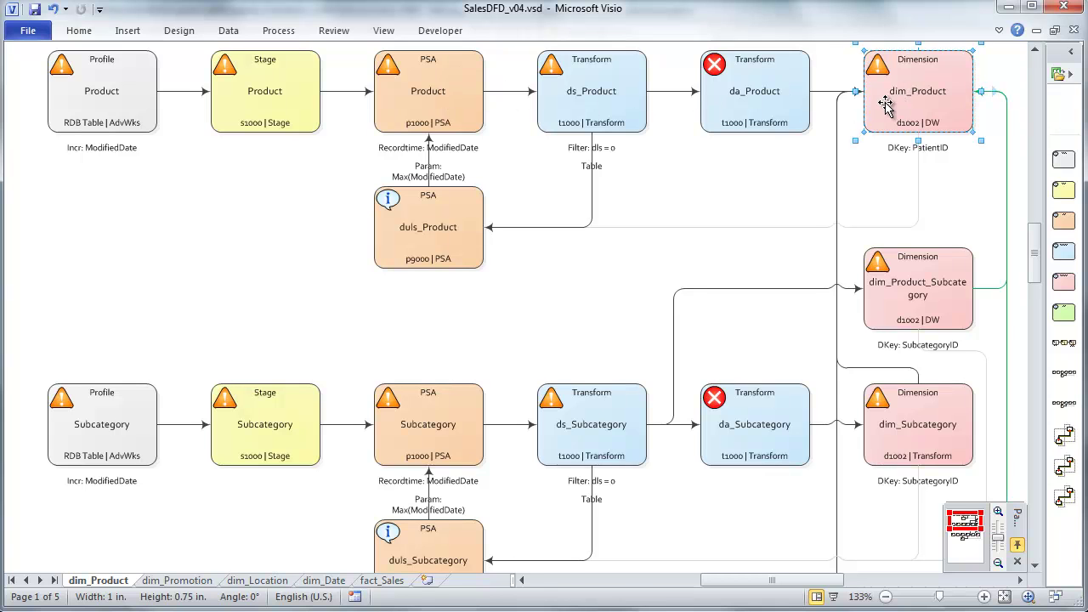
{"action": "scroll", "coordinate": [991, 329], "scroll_direction": "down", "scroll_amount": 3}
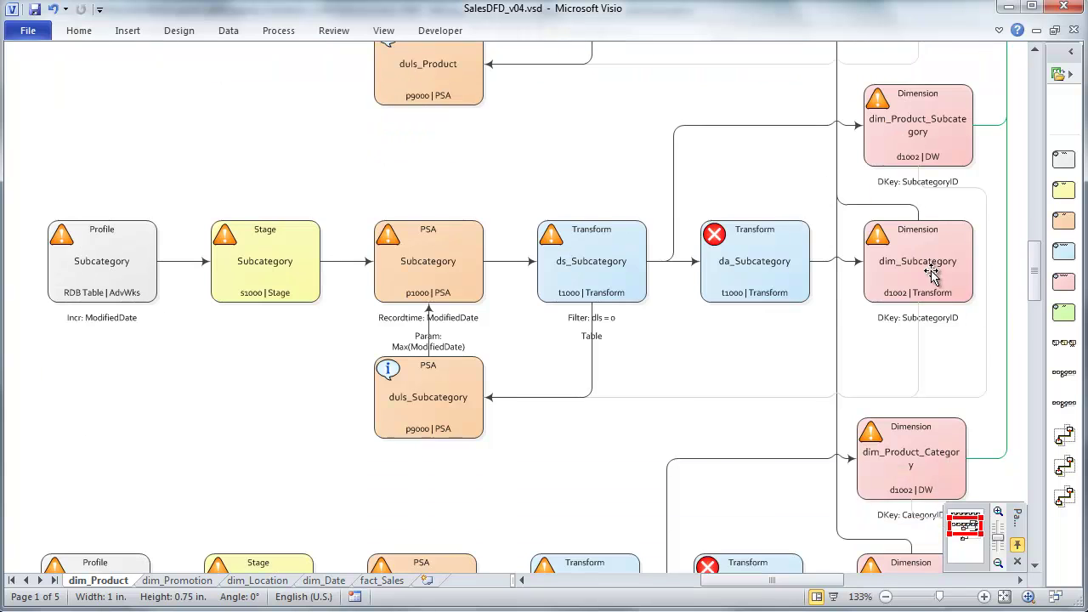
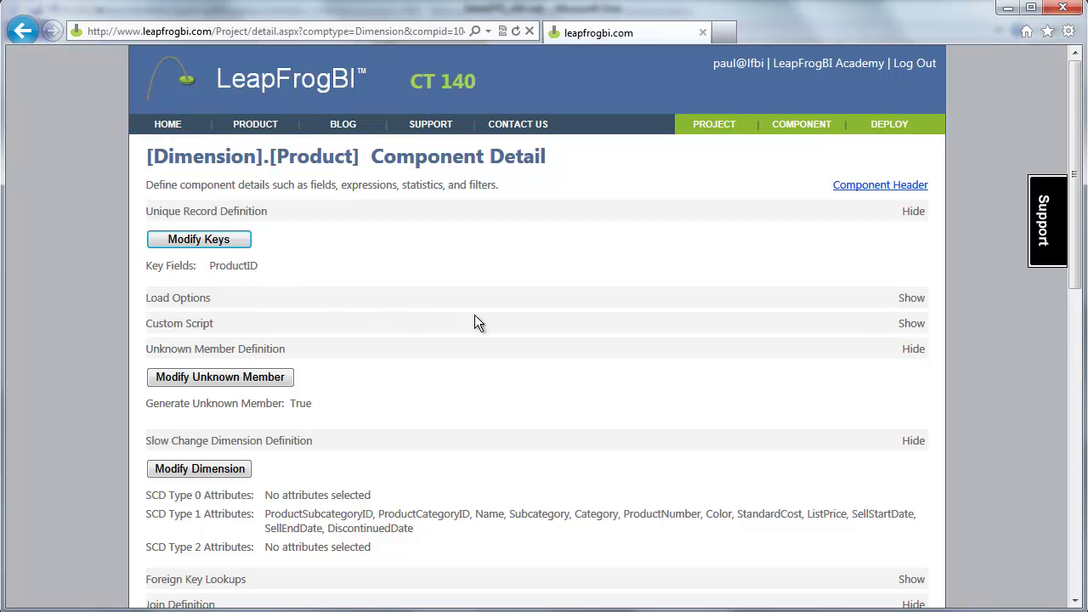
- Switch to LeapFrogBI and examine the Product dimension's unknown member, SCD Type 1 attributes and join definition
{"action": "scroll", "coordinate": [561, 331], "scroll_direction": "down", "scroll_amount": 3}
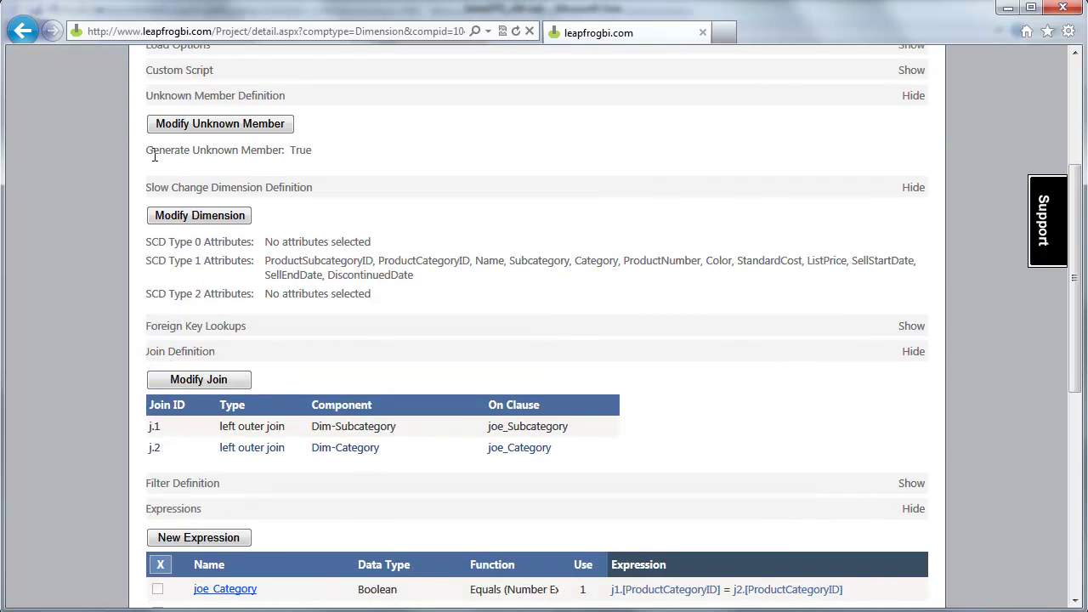
{"action": "left_click_drag", "start_coordinate": [154, 156], "coordinate": [422, 160]}
{"action": "left_click", "coordinate": [425, 159]}
{"action": "scroll", "coordinate": [425, 159], "scroll_direction": "down", "scroll_amount": 2}
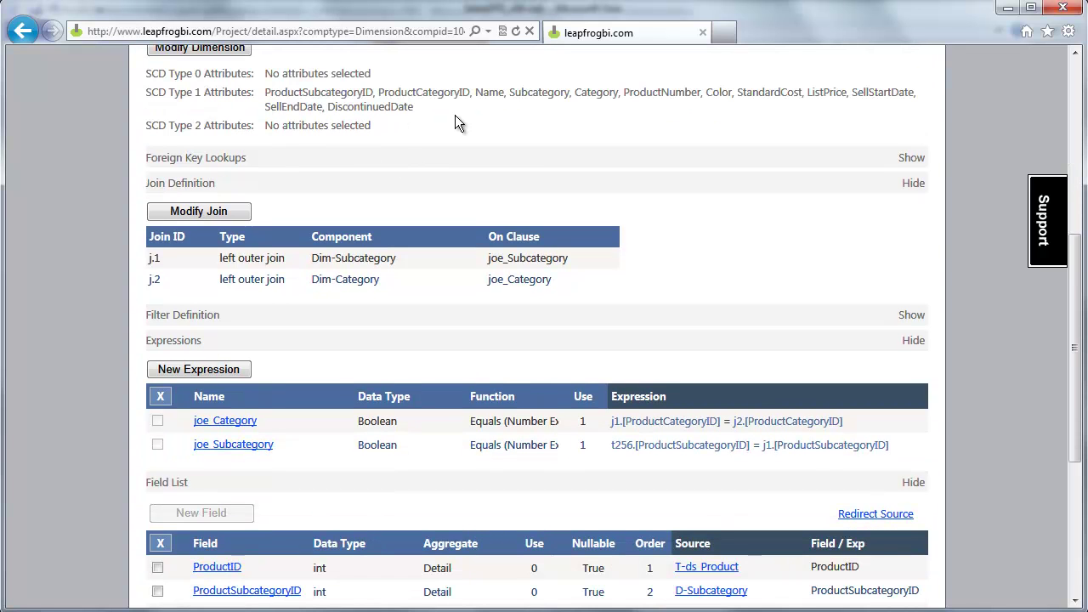
{"action": "triple_click", "coordinate": [274, 105]}
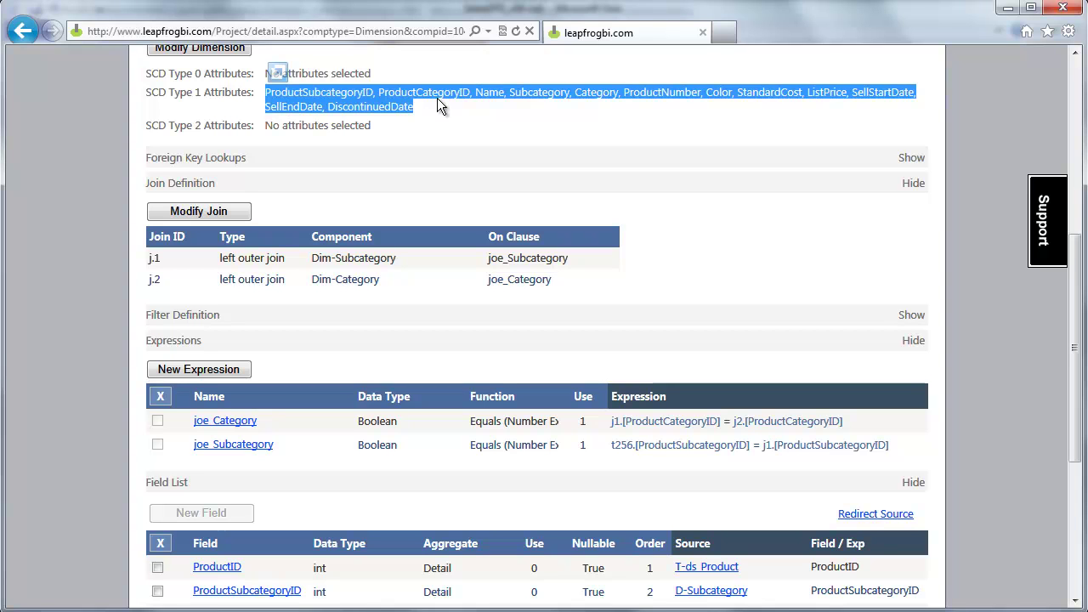
{"action": "scroll", "coordinate": [437, 101], "scroll_direction": "down", "scroll_amount": 1}
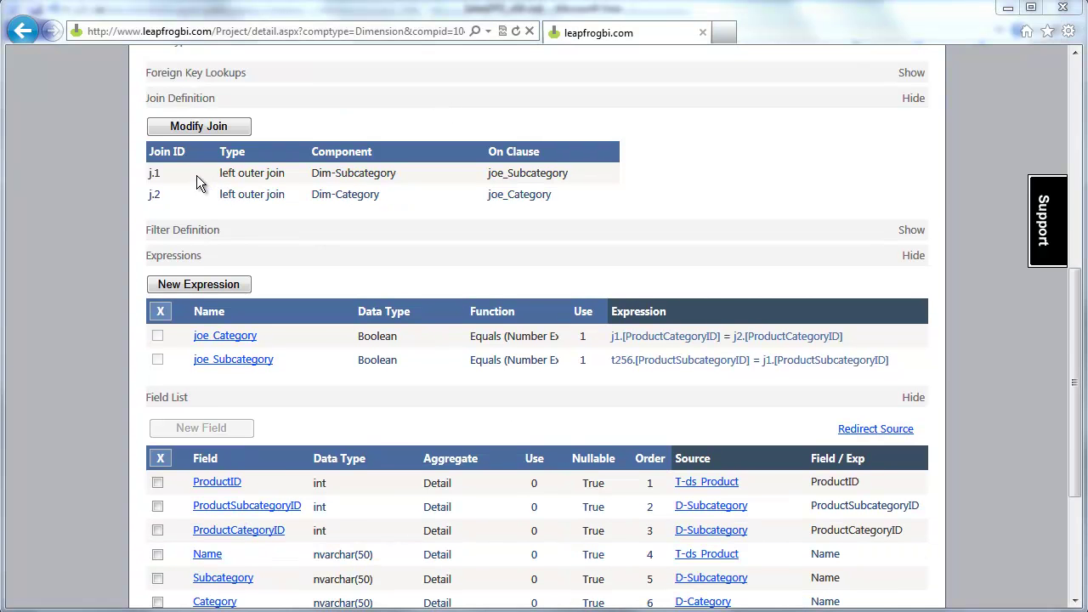
{"action": "left_click_drag", "start_coordinate": [151, 174], "coordinate": [522, 204]}
{"action": "left_click", "coordinate": [524, 199]}
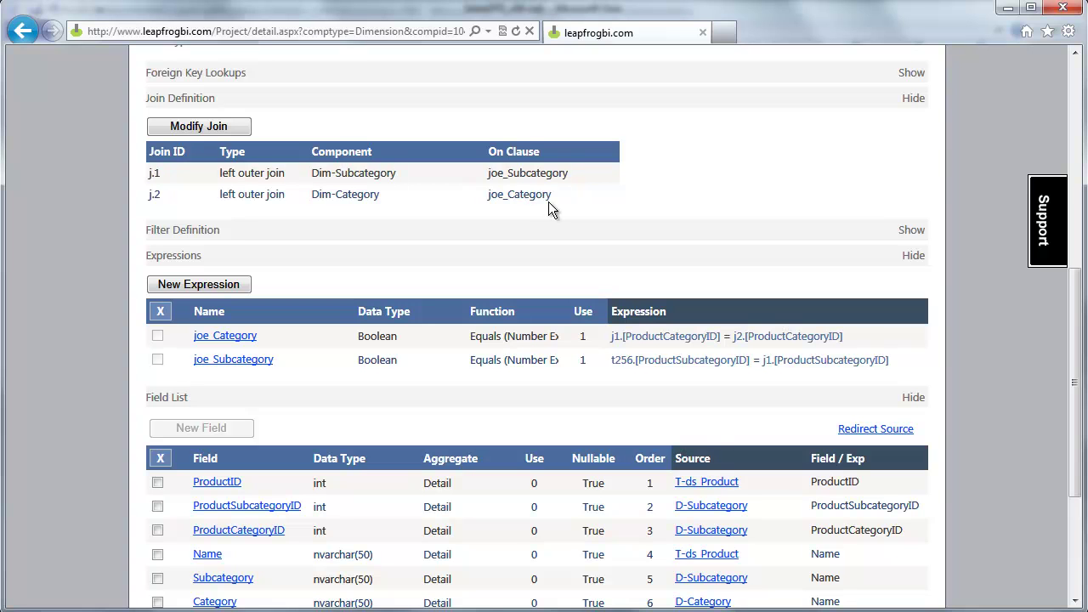
{"action": "scroll", "coordinate": [739, 415], "scroll_direction": "down", "scroll_amount": 1}
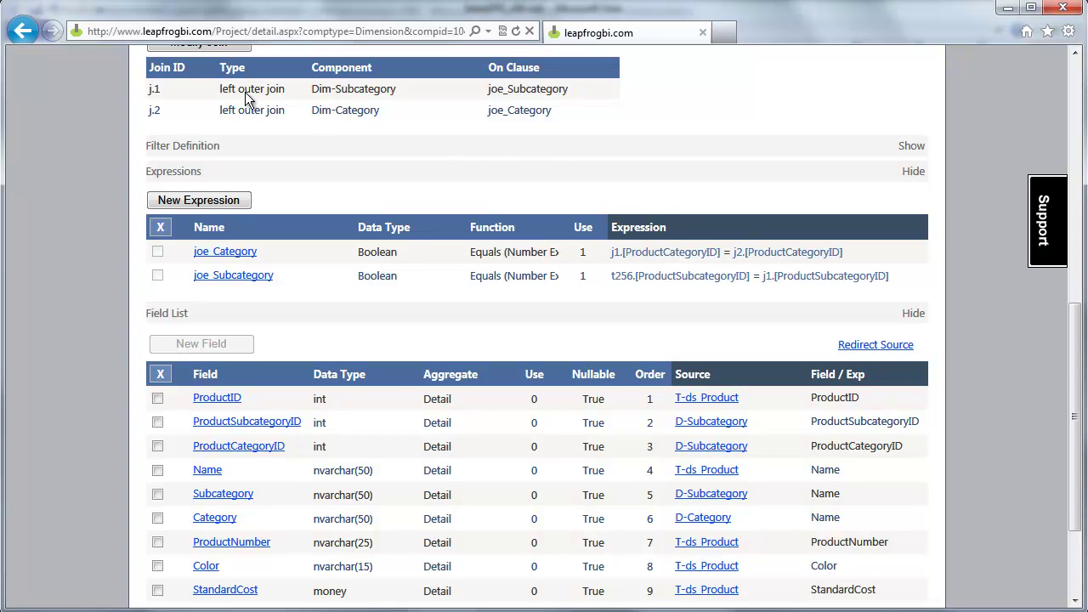
- Open the Product dimension's join definition to check the join order, close it and review the expressions and field list
{"action": "scroll", "coordinate": [272, 127], "scroll_direction": "up", "scroll_amount": 3}
{"action": "left_click", "coordinate": [222, 127]}
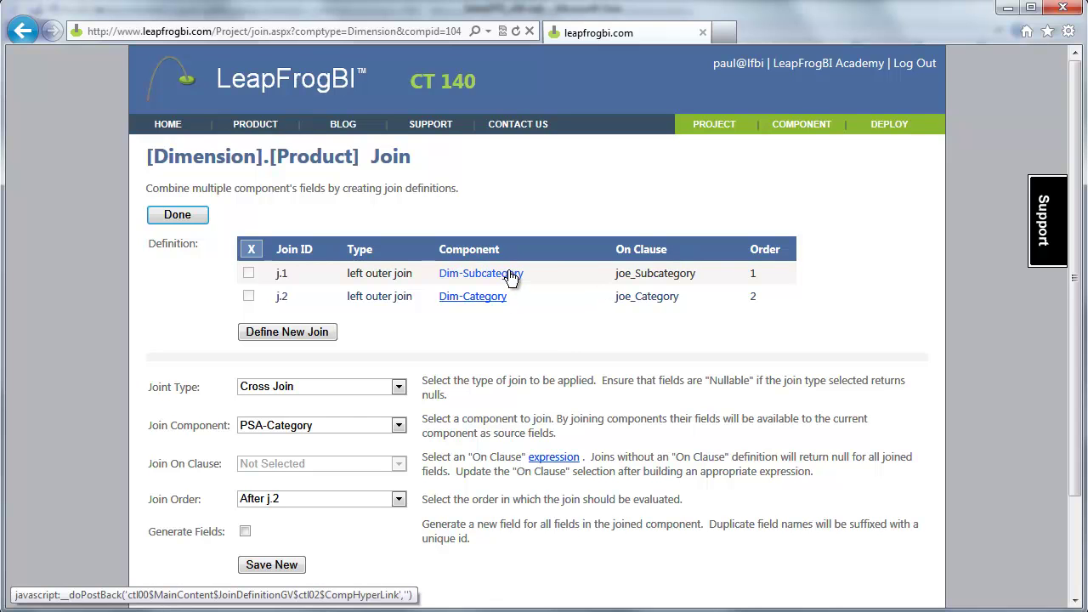
{"action": "left_click_drag", "start_coordinate": [731, 284], "coordinate": [759, 280]}
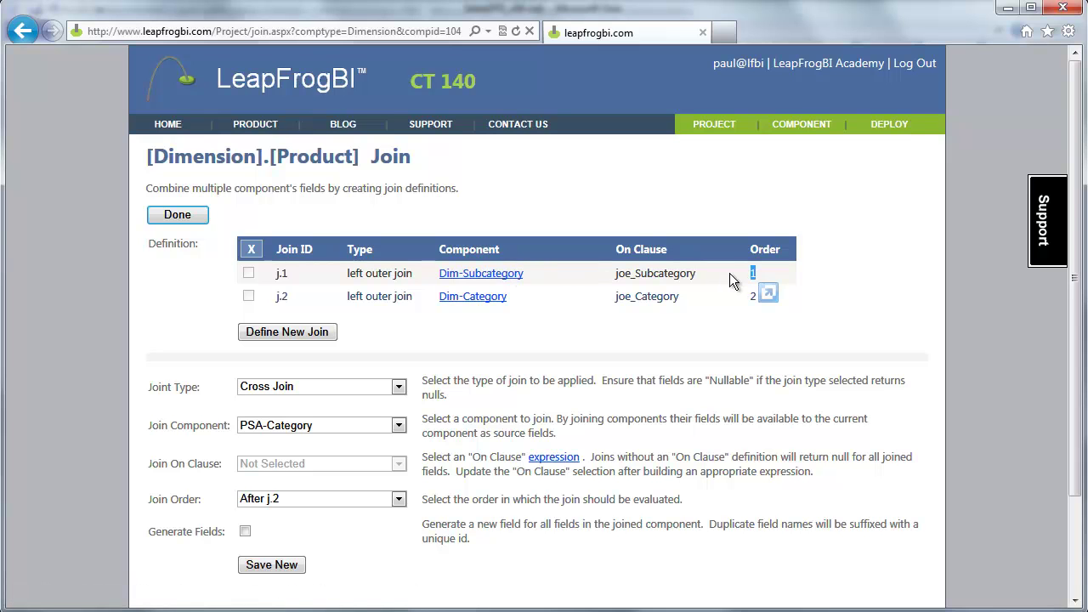
{"action": "left_click", "coordinate": [199, 219]}
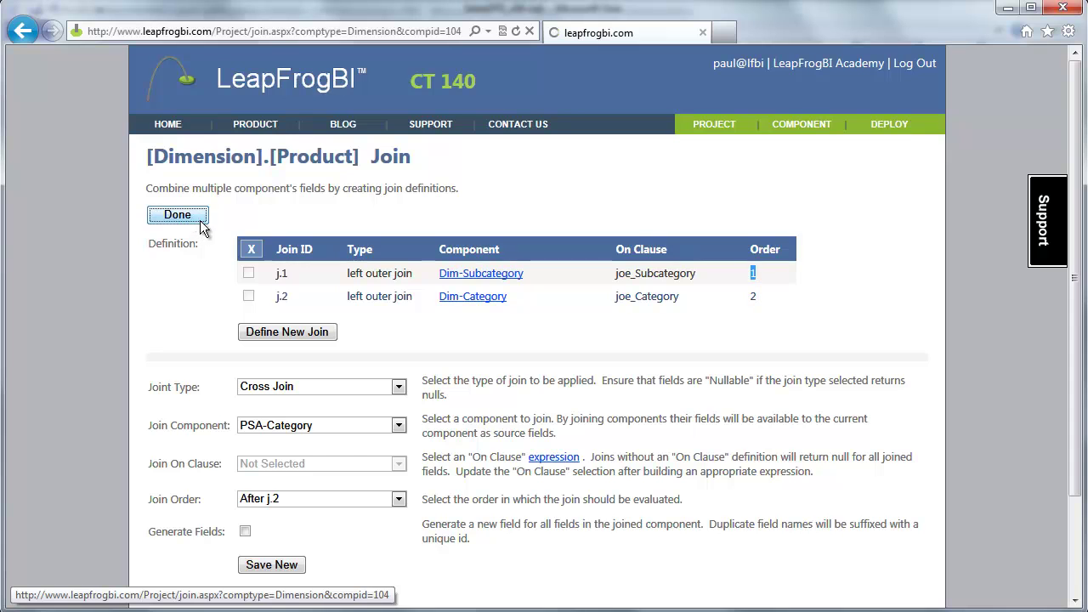
{"action": "scroll", "coordinate": [614, 434], "scroll_direction": "down", "scroll_amount": 6}
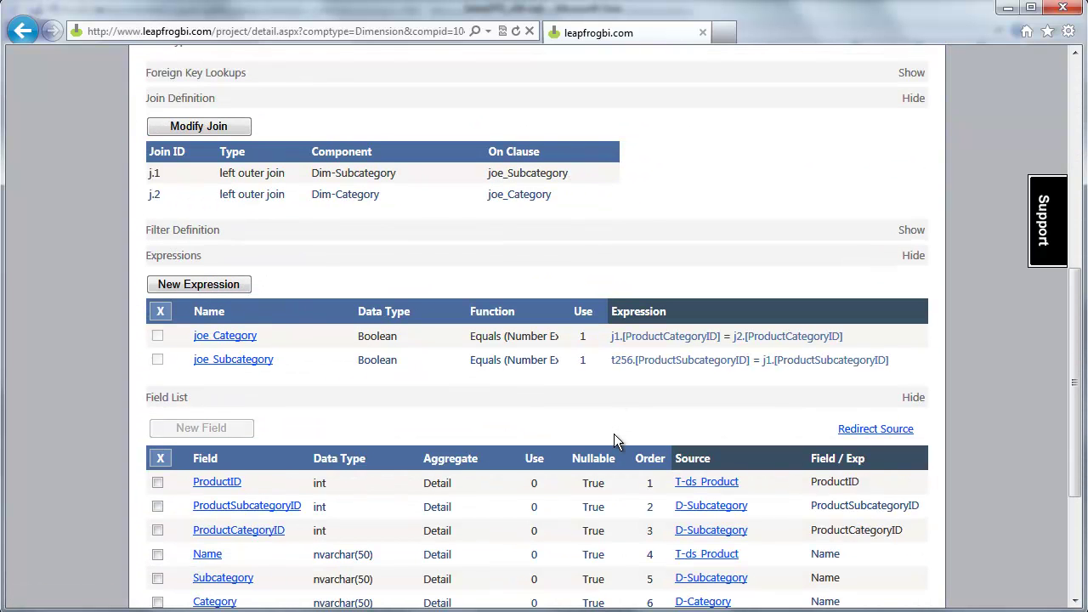
{"action": "scroll", "coordinate": [614, 434], "scroll_direction": "down", "scroll_amount": 3}
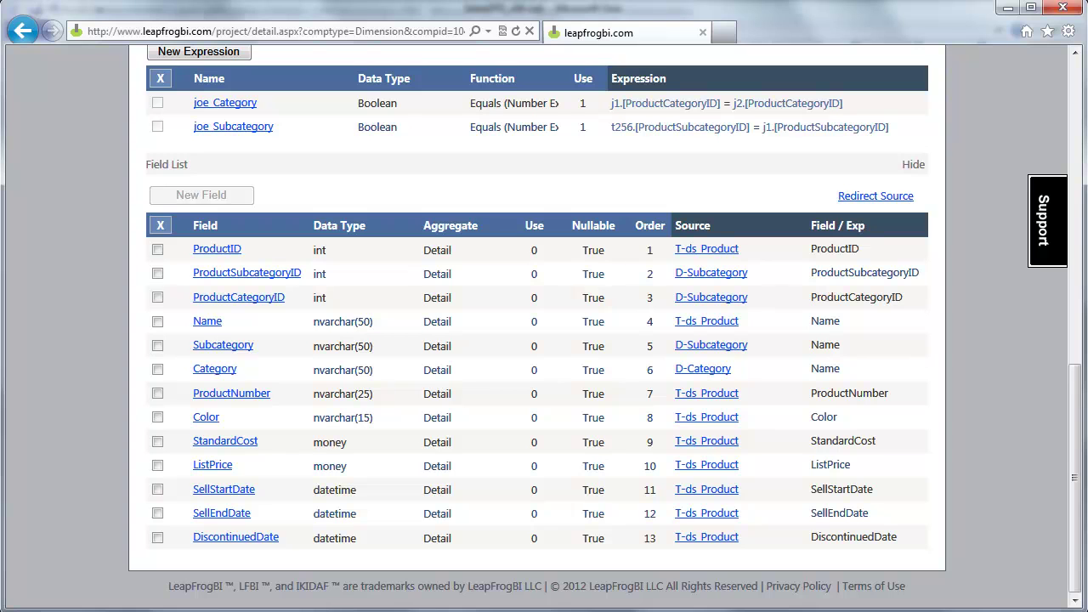
- Locate dim_Product_Subcategory in the Visio diagram, return to LeapFrogBI and open the Product_Subcategory dimension's component header
{"action": "key", "text": "alt+Tab"}
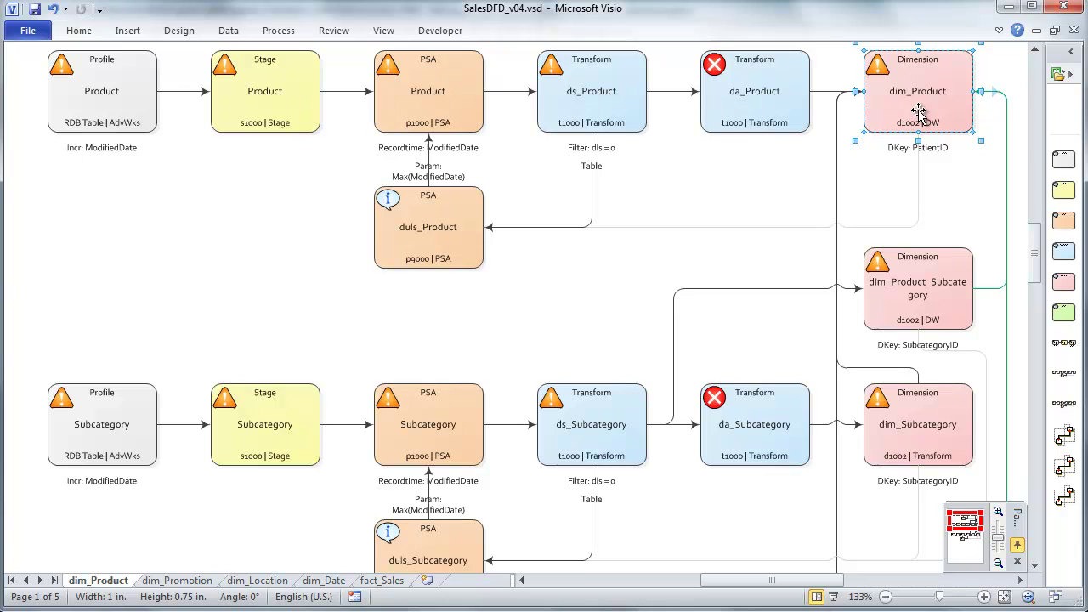
{"action": "left_click", "coordinate": [936, 301]}
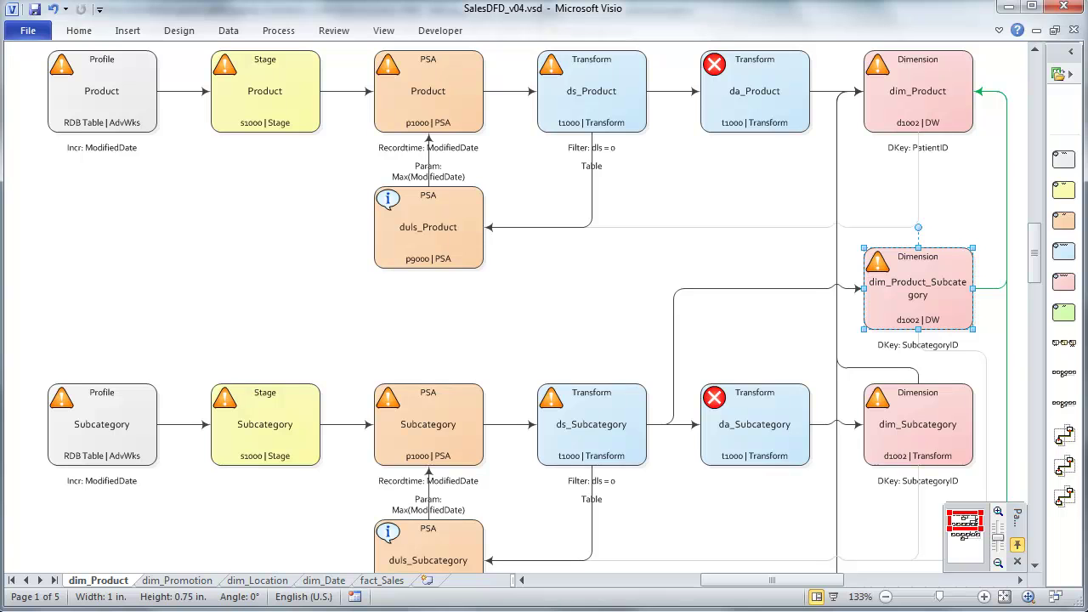
{"action": "key", "text": "alt+Tab"}
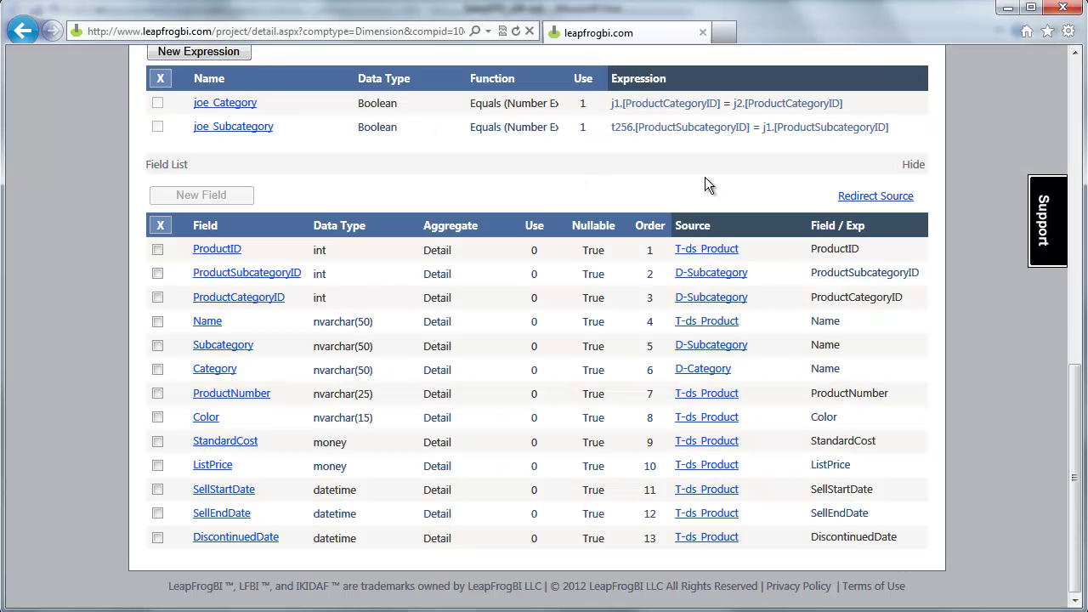
{"action": "scroll", "coordinate": [1073, 81], "scroll_direction": "up", "scroll_amount": 10}
{"action": "left_click", "coordinate": [915, 182]}
{"action": "left_click", "coordinate": [619, 224]}
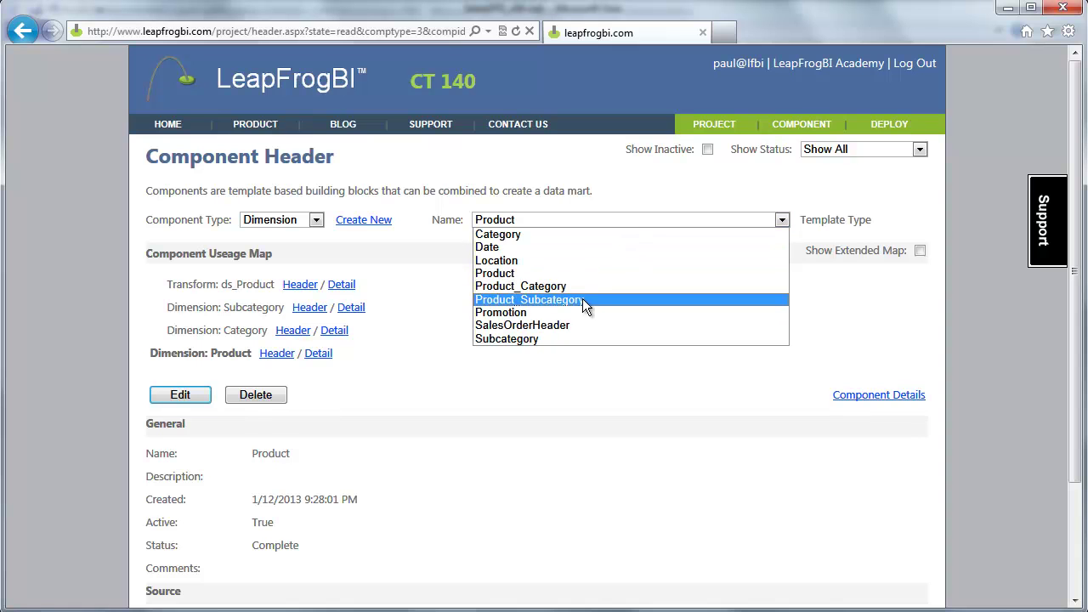
{"action": "left_click", "coordinate": [572, 301]}
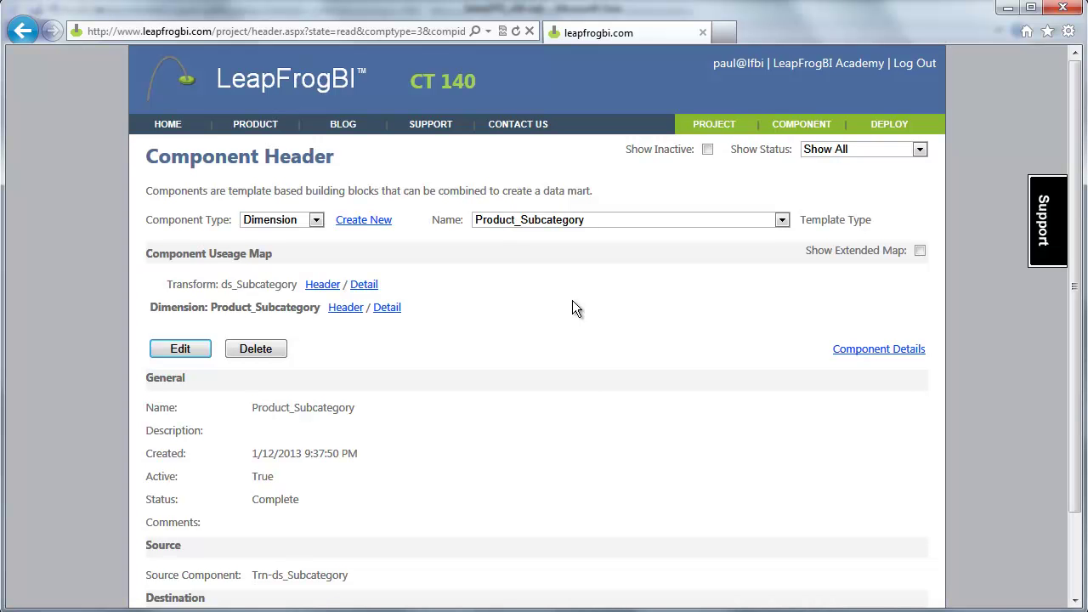
- Review the Product_Subcategory dimension's header, open its component details and check the key field
{"action": "scroll", "coordinate": [844, 386], "scroll_direction": "down", "scroll_amount": 3}
{"action": "scroll", "coordinate": [844, 386], "scroll_direction": "up", "scroll_amount": 3}
{"action": "left_click", "coordinate": [867, 358]}
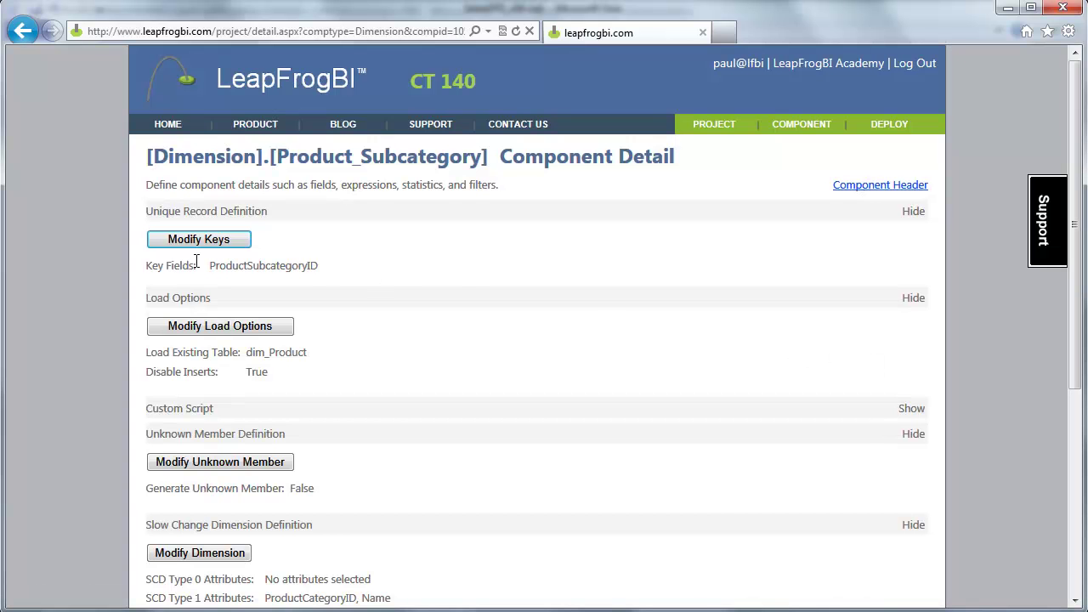
{"action": "left_click_drag", "start_coordinate": [148, 265], "coordinate": [354, 267]}
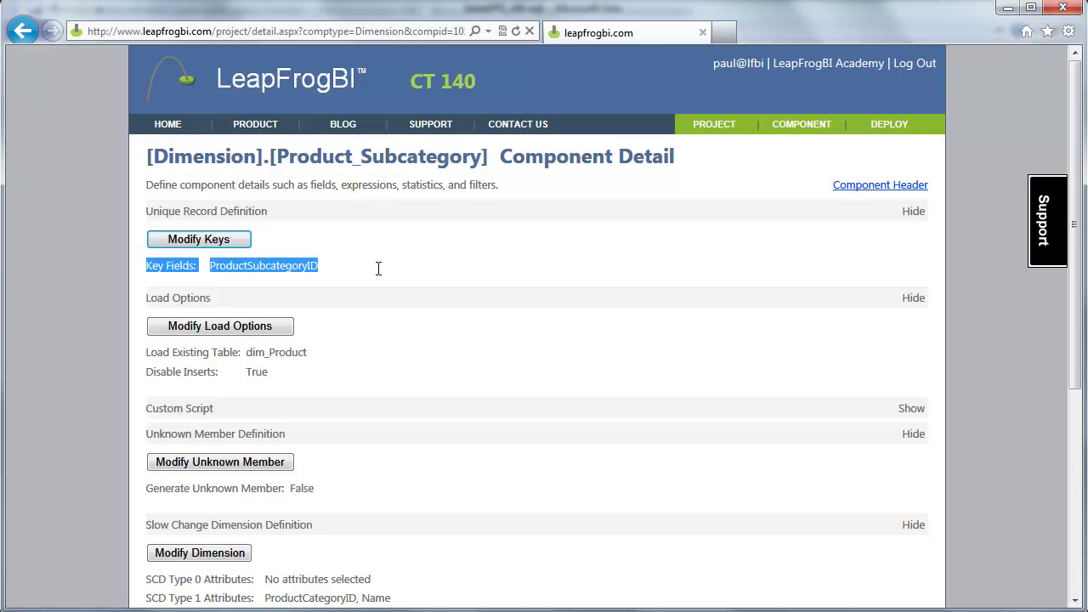
{"action": "left_click", "coordinate": [377, 269]}
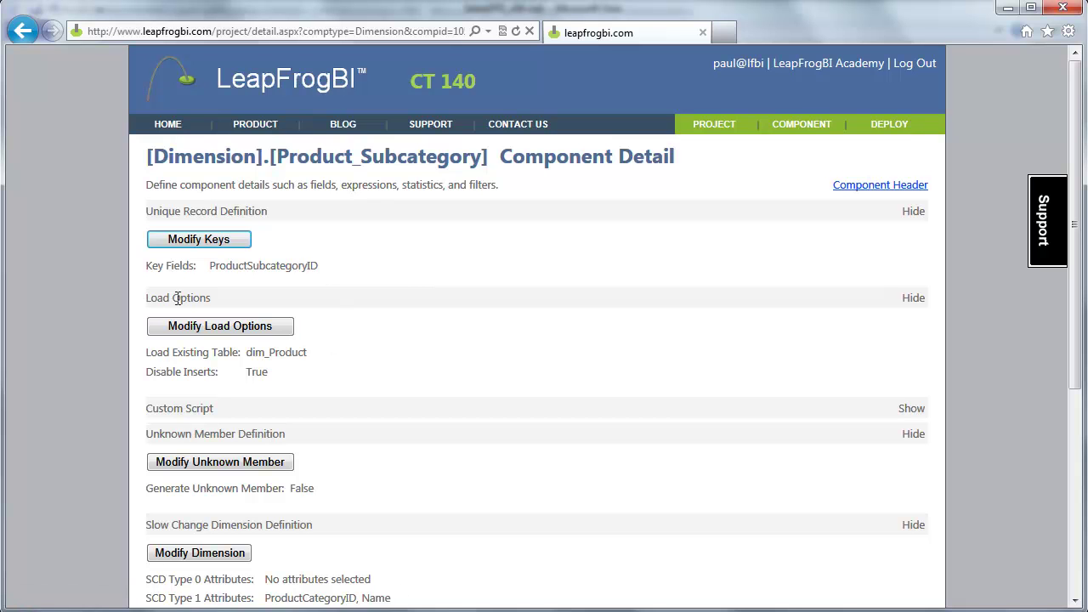
- Check the Product_Subcategory load options for the existing table and disabled inserts, cancel out, and review the SCD attributes and field list
{"action": "left_click", "coordinate": [199, 326]}
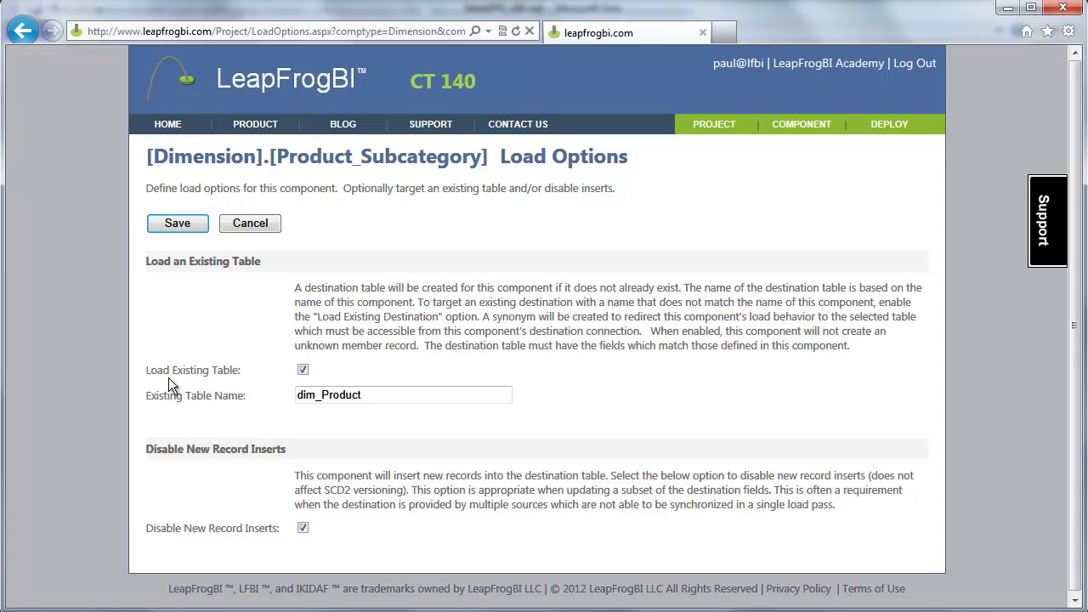
{"action": "double_click", "coordinate": [393, 397]}
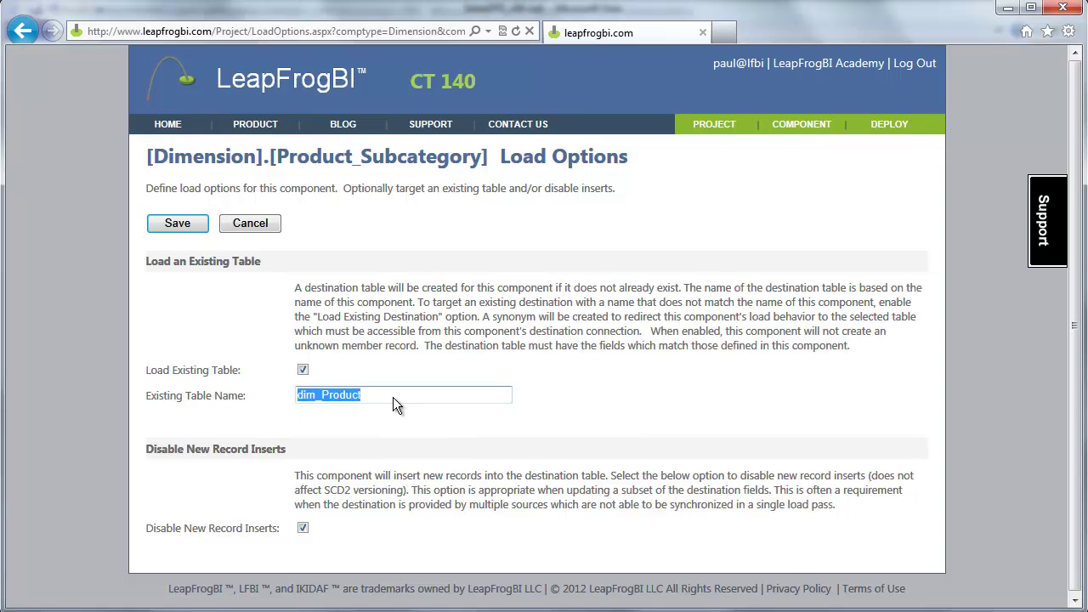
{"action": "left_click", "coordinate": [498, 392]}
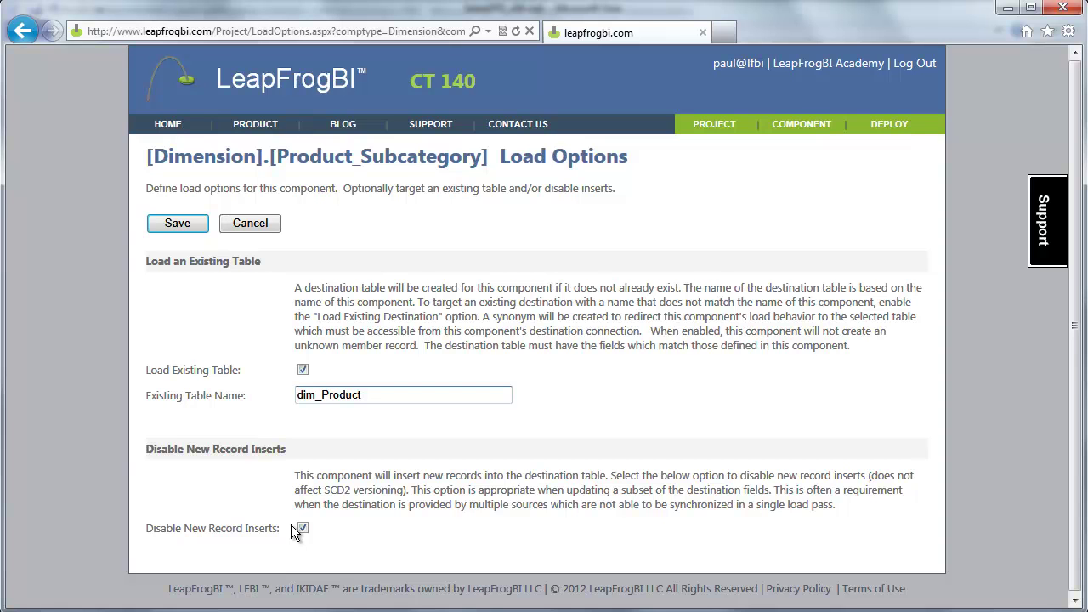
{"action": "left_click", "coordinate": [252, 223]}
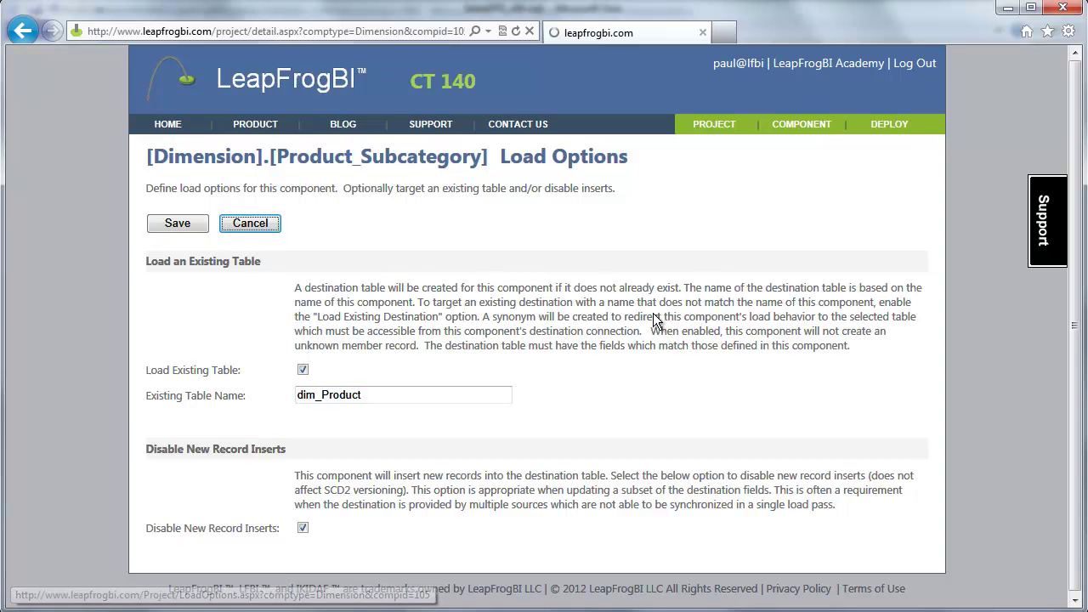
{"action": "scroll", "coordinate": [621, 387], "scroll_direction": "down", "scroll_amount": 5}
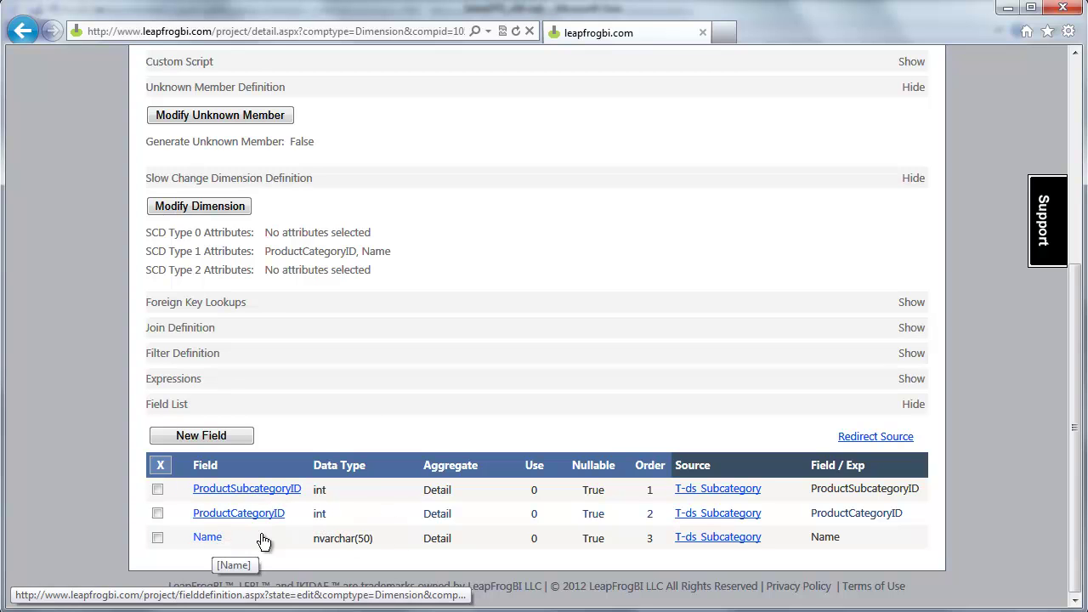
{"action": "scroll", "coordinate": [424, 529], "scroll_direction": "up", "scroll_amount": 4}
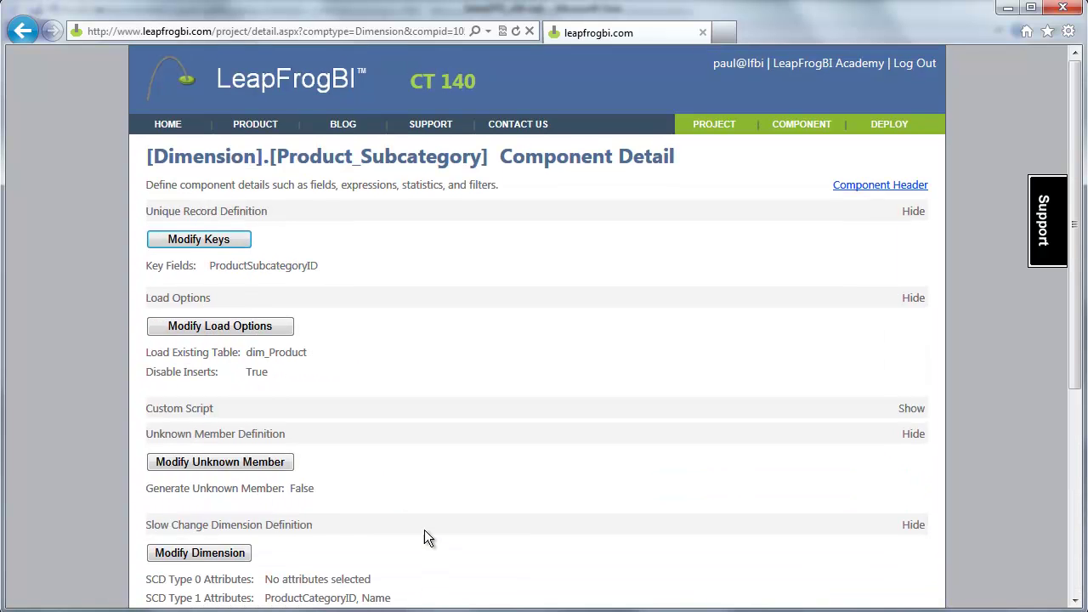
- Return to the component header, choose the Product_Category dimension and open its component details
{"action": "left_click", "coordinate": [902, 188]}
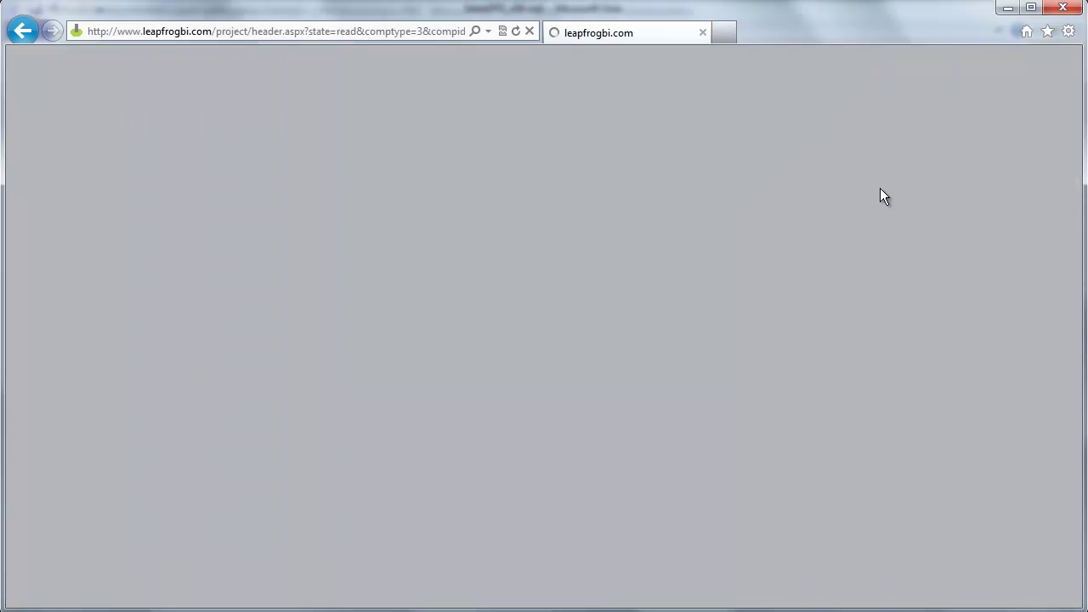
{"action": "left_click", "coordinate": [587, 218]}
{"action": "left_click", "coordinate": [568, 286]}
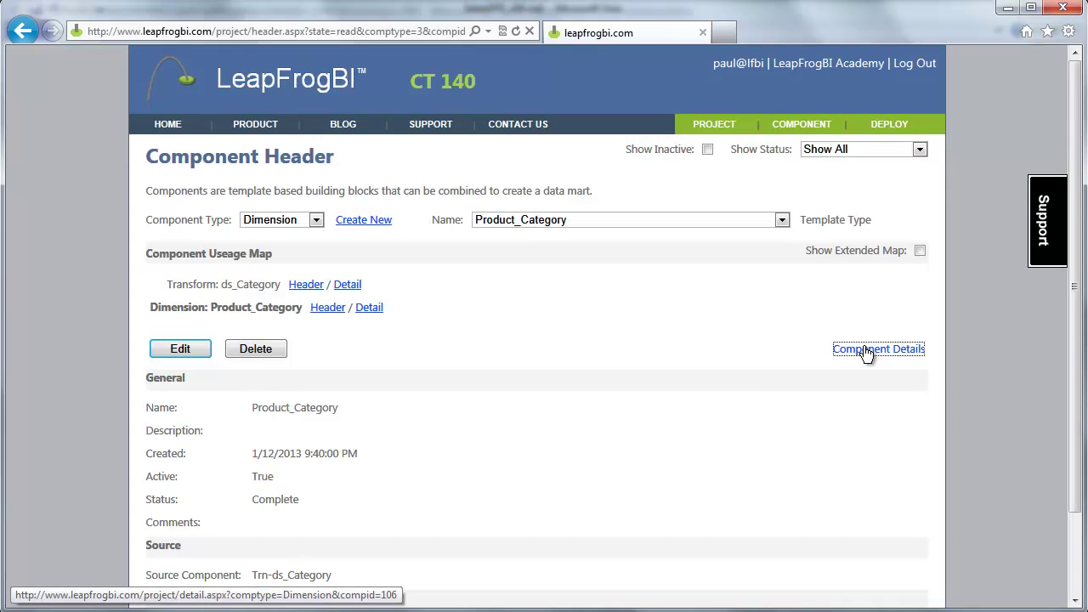
{"action": "left_click", "coordinate": [866, 352]}
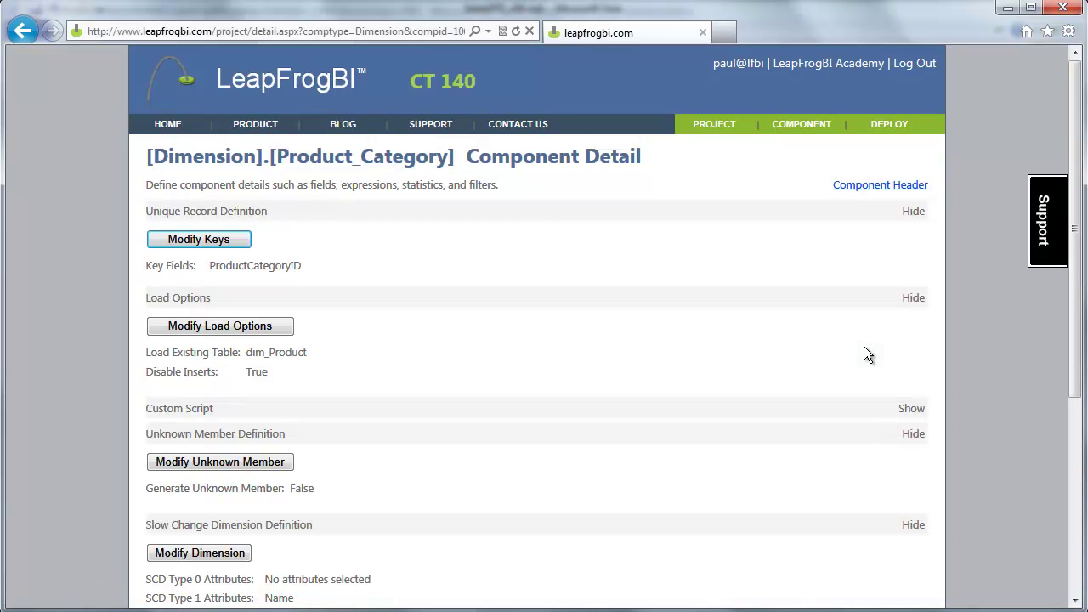
- Examine Product_Category's key field, load options, SCD attributes and field list, and return to its component header
{"action": "double_click", "coordinate": [288, 266]}
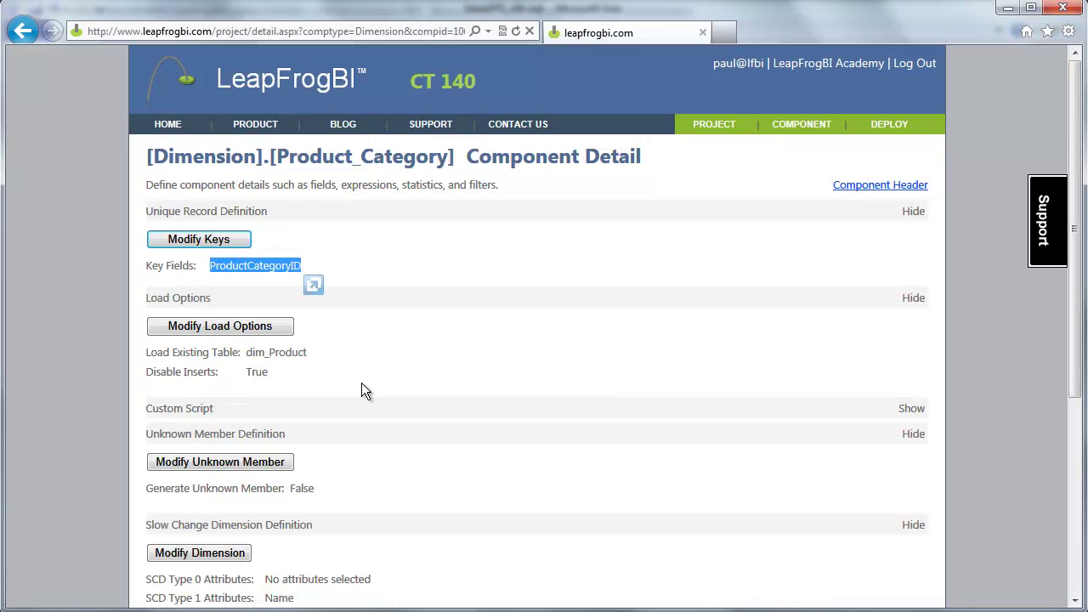
{"action": "left_click", "coordinate": [209, 354]}
{"action": "scroll", "coordinate": [566, 378], "scroll_direction": "down", "scroll_amount": 5}
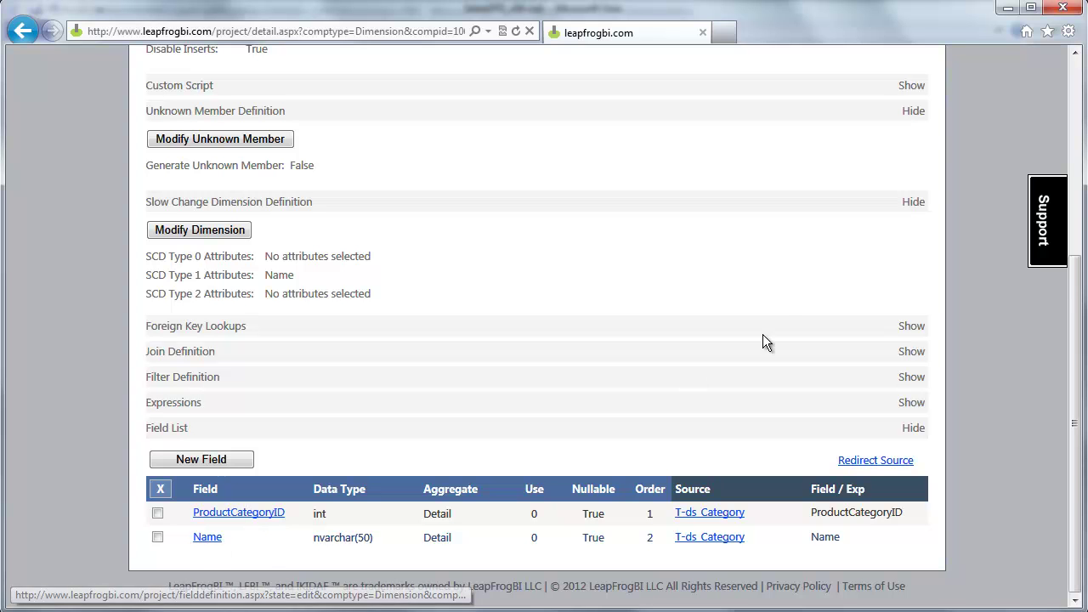
{"action": "scroll", "coordinate": [782, 324], "scroll_direction": "up", "scroll_amount": 4}
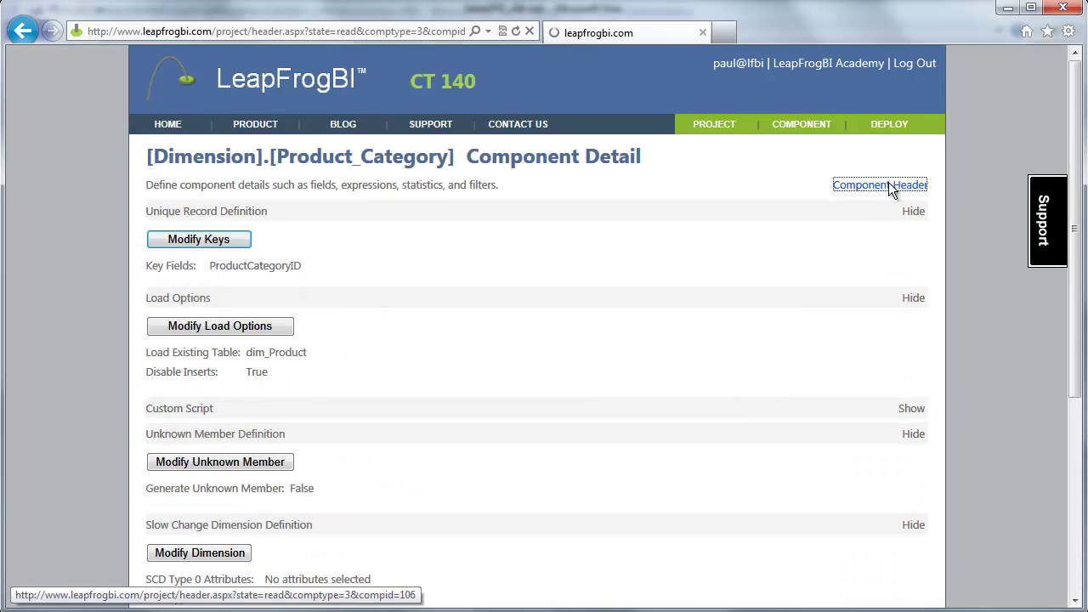
{"action": "left_click", "coordinate": [889, 185]}
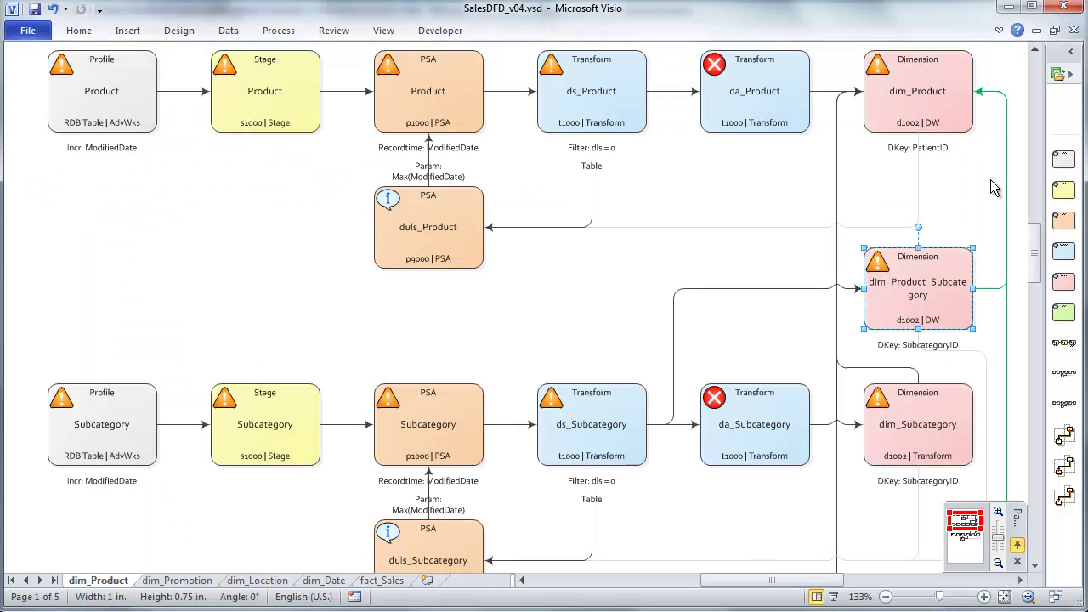
- Switch to Visio and review the data flows on the dim_Product, dim_Promotion and dim_Location pages
{"action": "mouse_move", "coordinate": [1033, 255]}
{"action": "left_mouse_down"}
{"action": "mouse_move", "coordinate": [1033, 313]}
{"action": "mouse_move", "coordinate": [1041, 251]}
{"action": "left_mouse_up"}
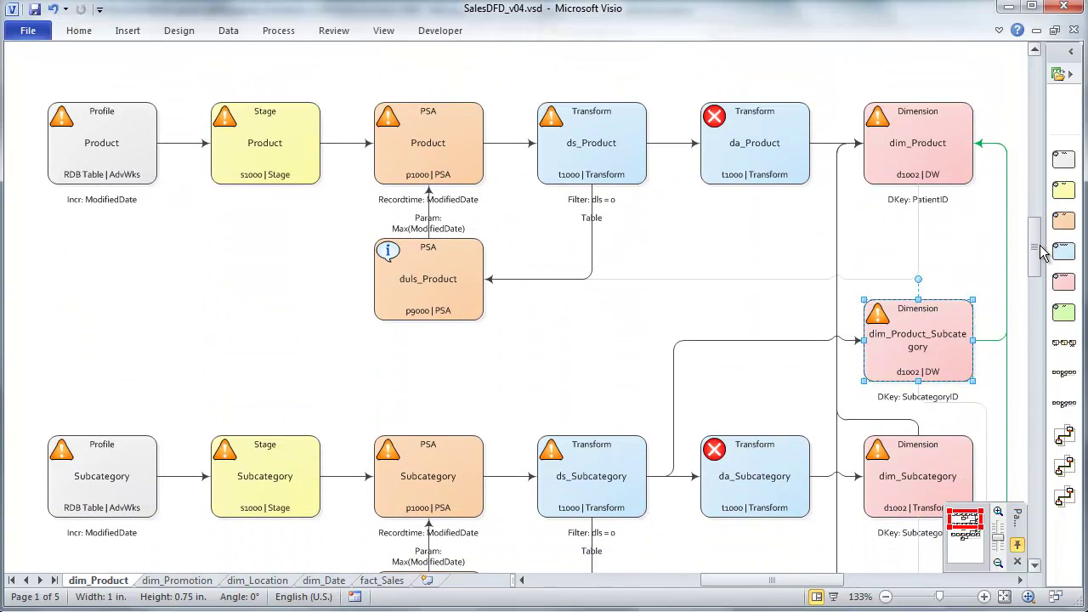
{"action": "left_click", "coordinate": [431, 286]}
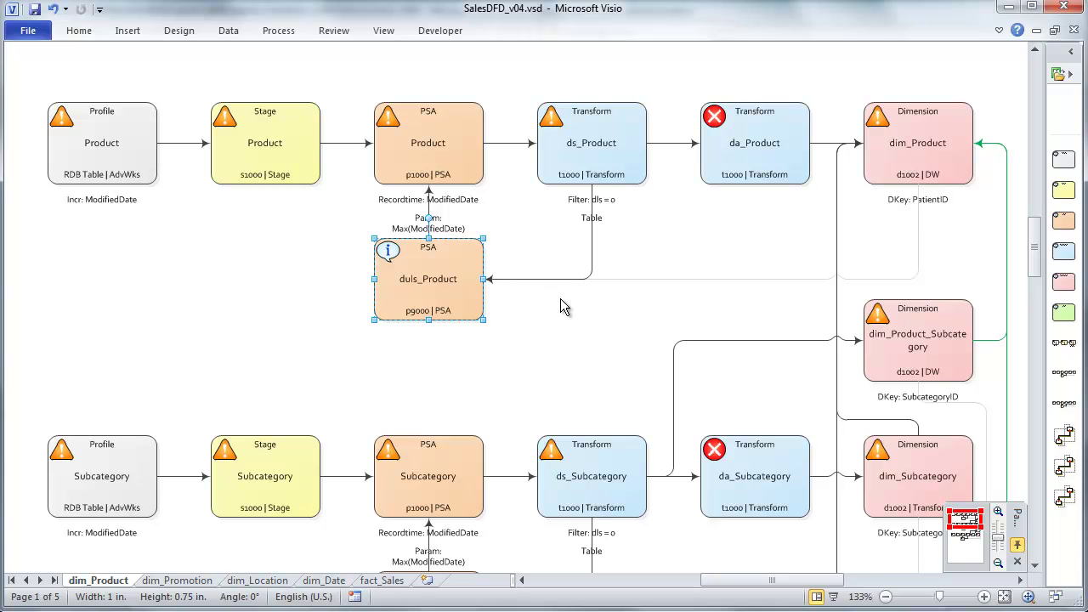
{"action": "left_click", "coordinate": [177, 580]}
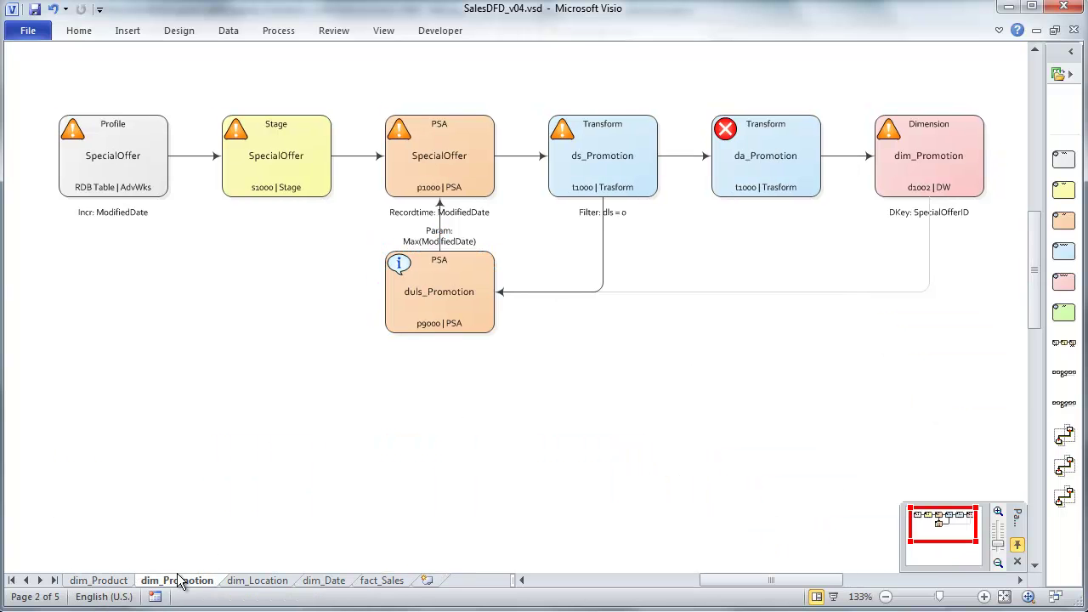
{"action": "left_click", "coordinate": [264, 581]}
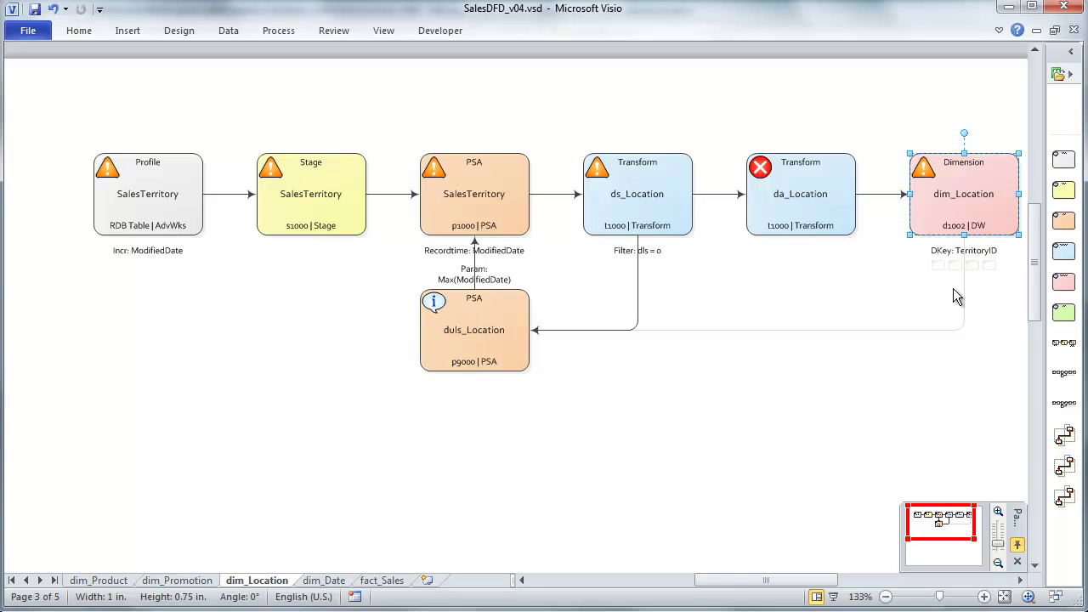
- Trace on the fact_Sales page how dim_SalesOrderHeader feeds into the fa_SalesOrderDetail transform
{"action": "left_click", "coordinate": [380, 581]}
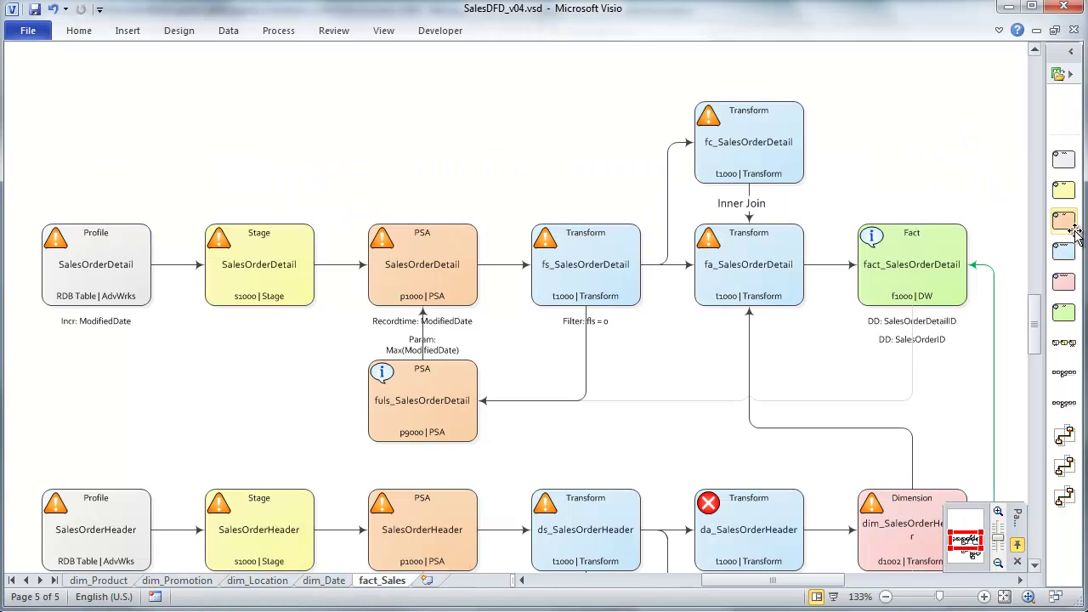
{"action": "left_click_drag", "start_coordinate": [1036, 306], "coordinate": [1037, 340]}
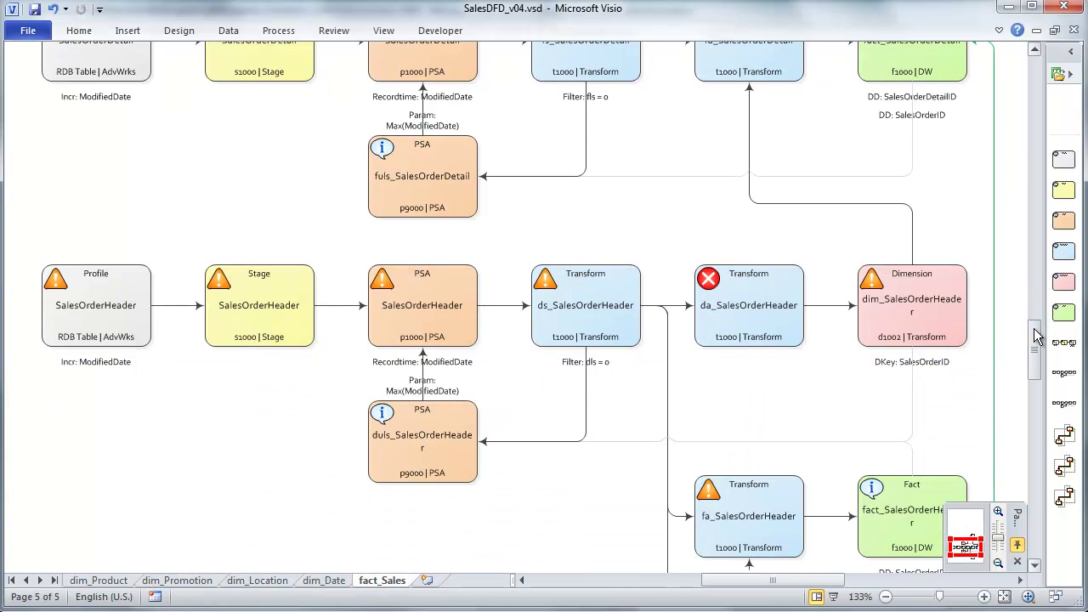
{"action": "left_click", "coordinate": [944, 331]}
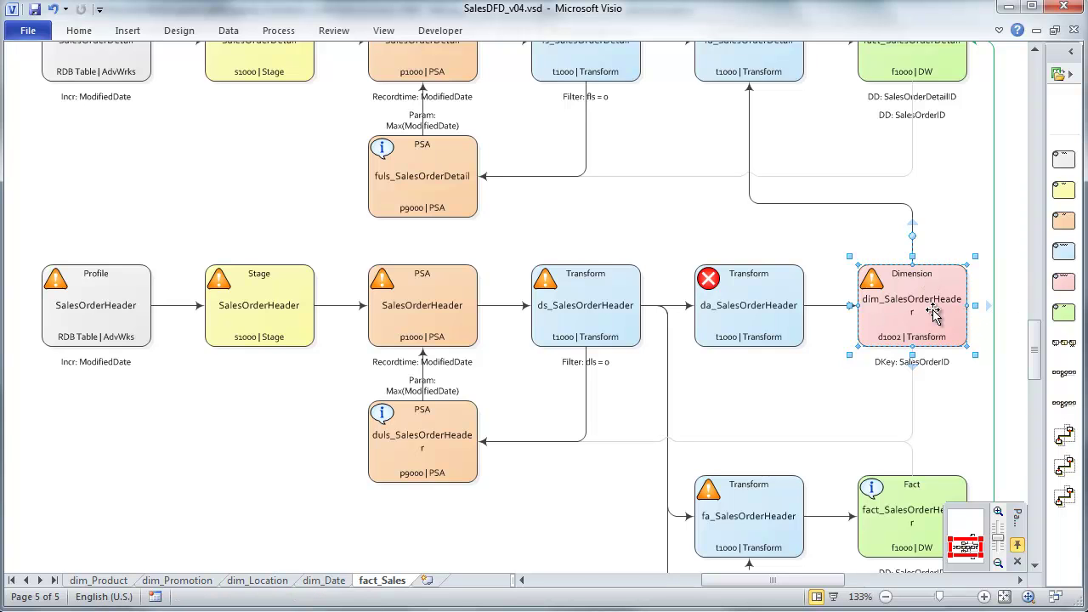
{"action": "left_click_drag", "start_coordinate": [1034, 369], "coordinate": [1043, 356]}
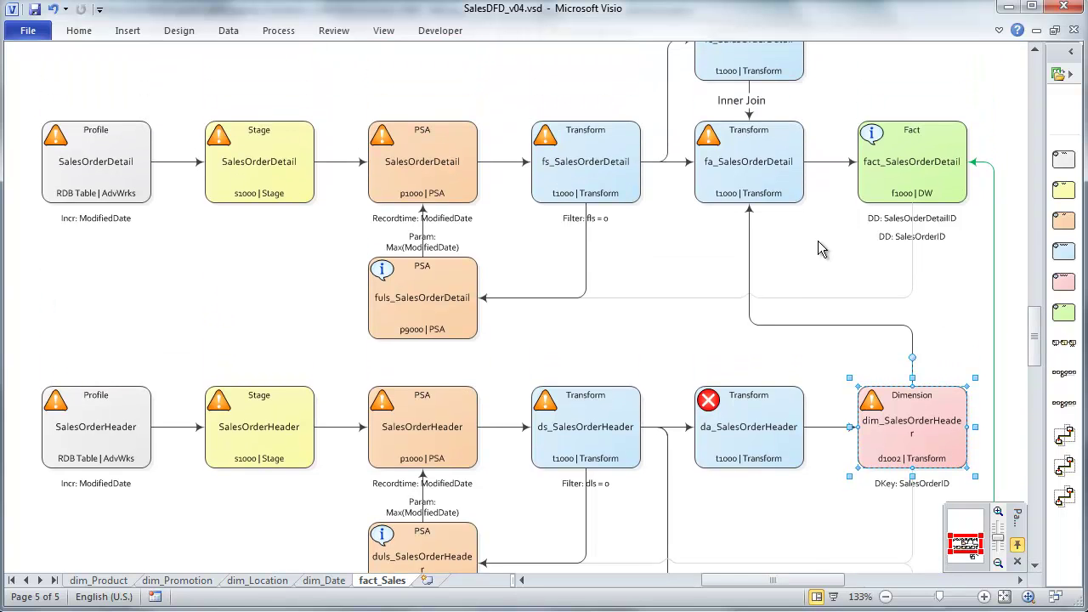
{"action": "left_click", "coordinate": [776, 161]}
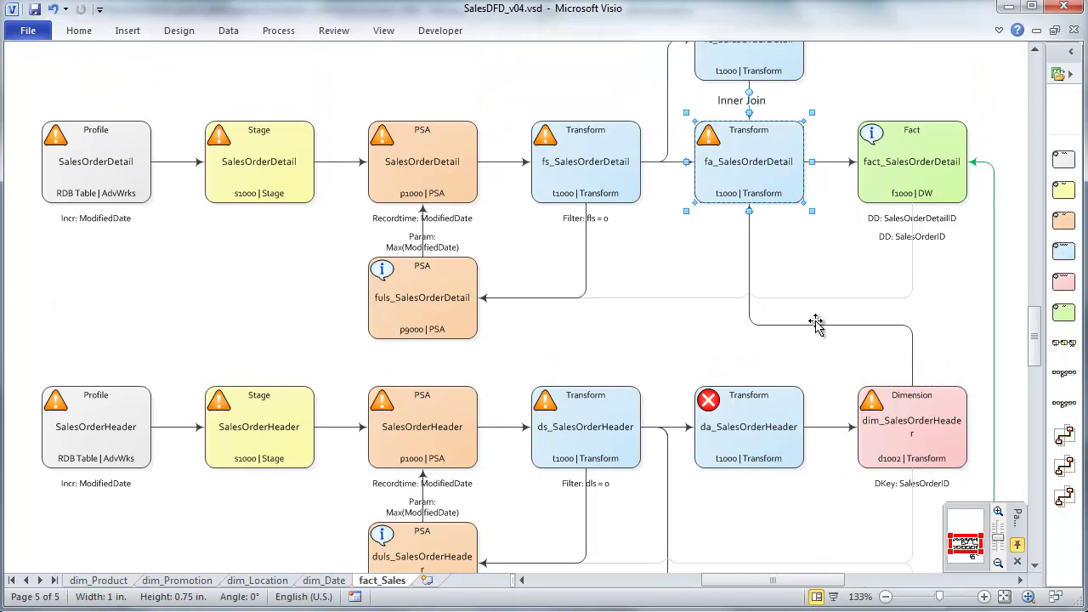
{"action": "left_click", "coordinate": [933, 416]}
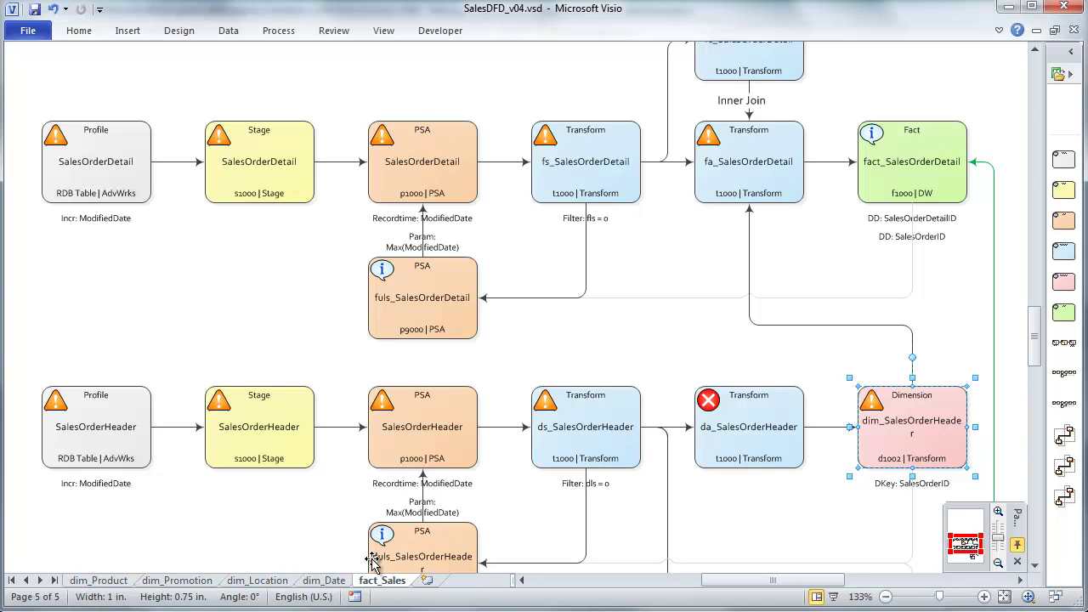
- View the dim_Date page, switch to SQL Server Management Studio and examine the date variables and DateRange CTE in DateCTE.sql
{"action": "left_click", "coordinate": [337, 581]}
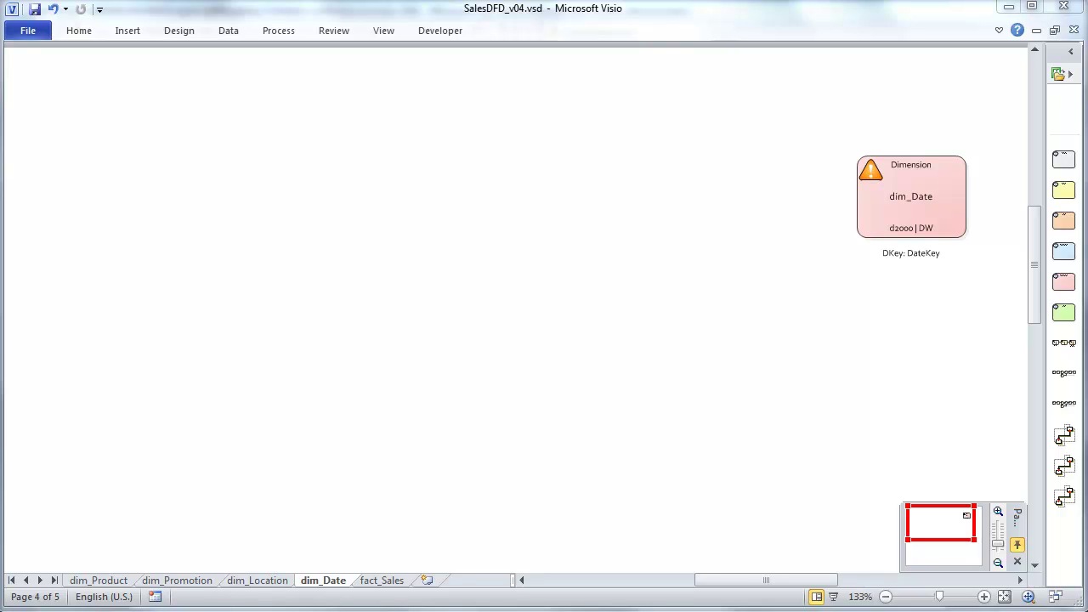
{"action": "key", "text": "alt+Tab"}
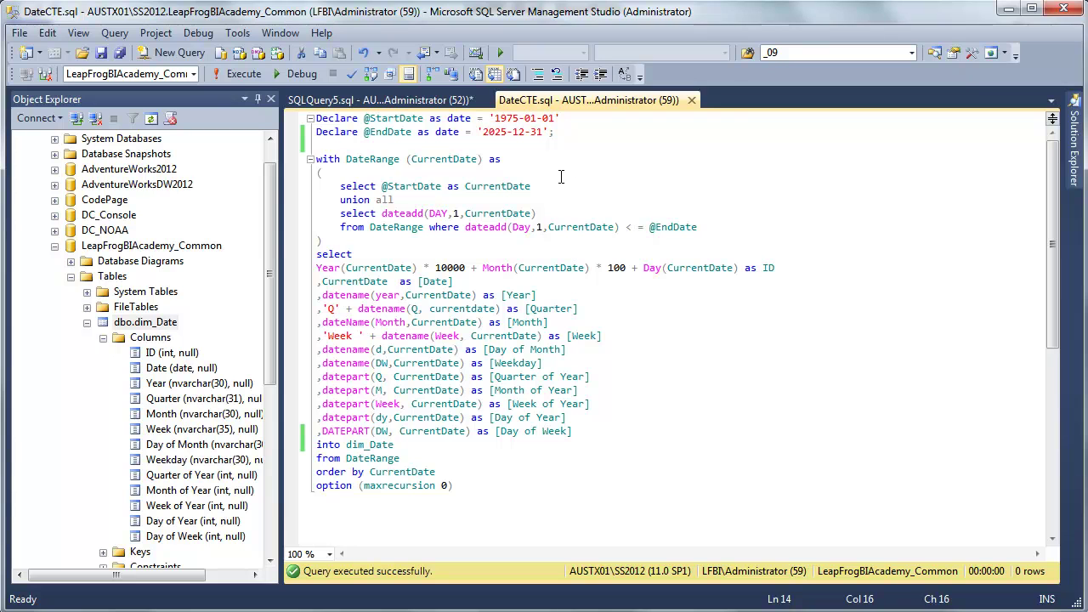
{"action": "left_click_drag", "start_coordinate": [554, 132], "coordinate": [316, 119]}
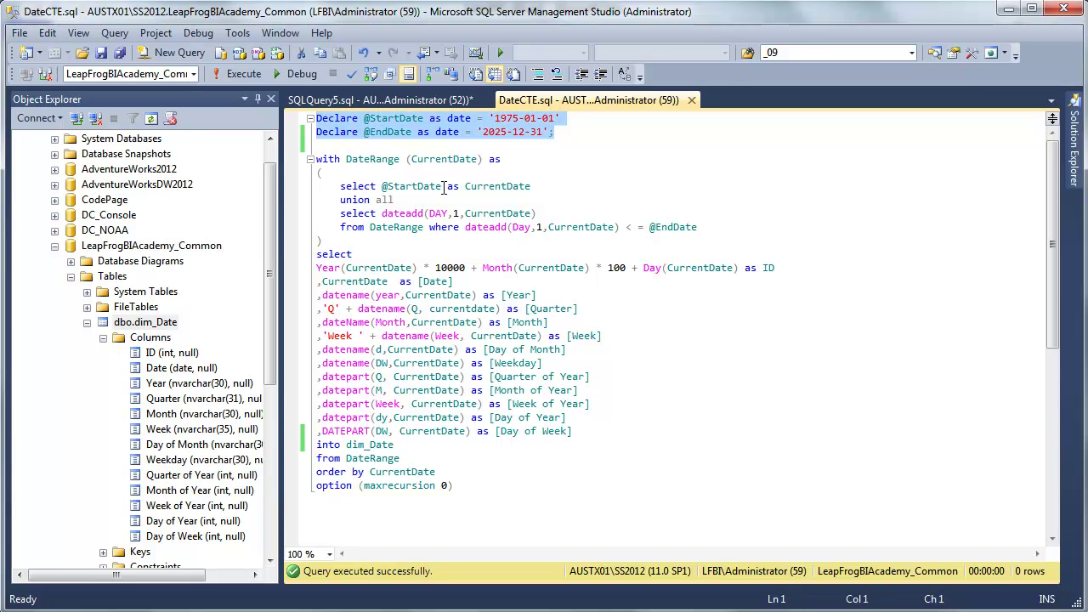
{"action": "left_click", "coordinate": [394, 131]}
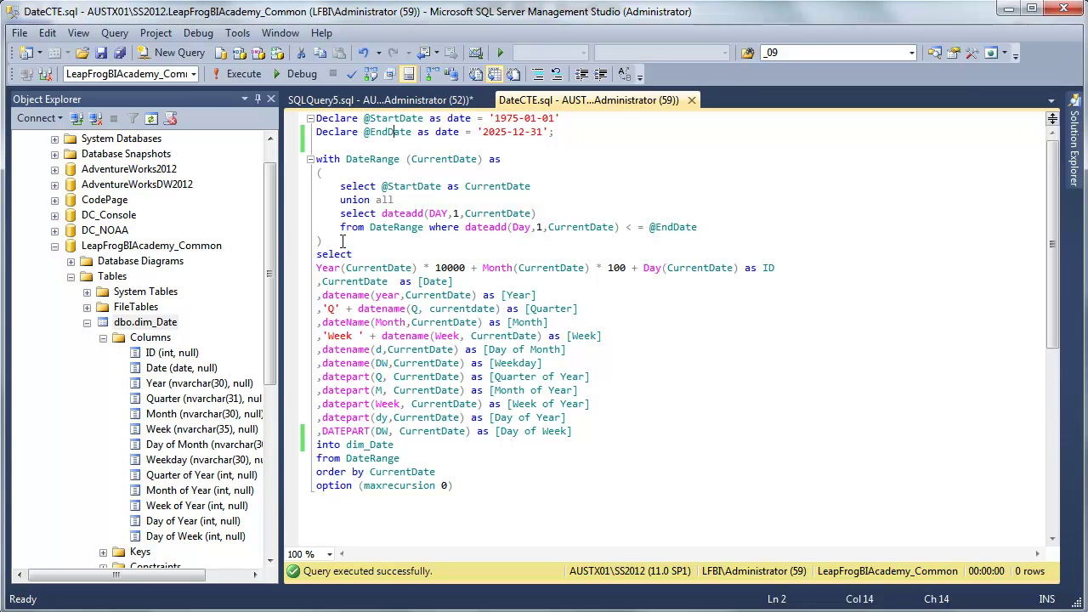
{"action": "double_click", "coordinate": [432, 159]}
{"action": "left_click", "coordinate": [448, 186]}
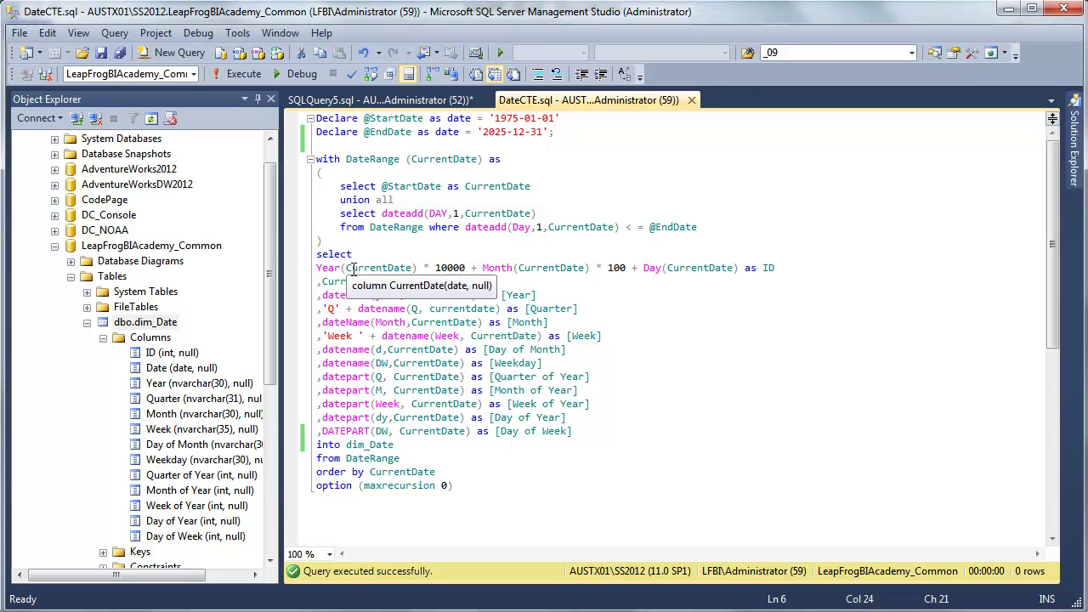
- Examine the select column list and the into dim_Date clause of the DateCTE.sql script
{"action": "left_click_drag", "start_coordinate": [580, 431], "coordinate": [317, 267]}
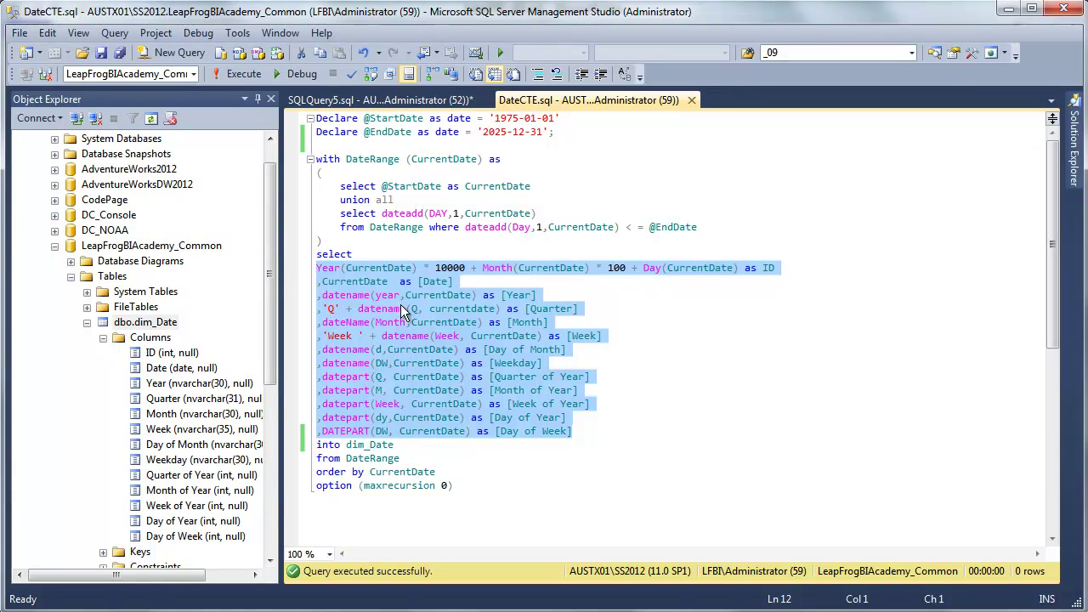
{"action": "left_click", "coordinate": [436, 322]}
{"action": "left_click_drag", "start_coordinate": [316, 445], "coordinate": [384, 445]}
{"action": "left_click", "coordinate": [444, 447]}
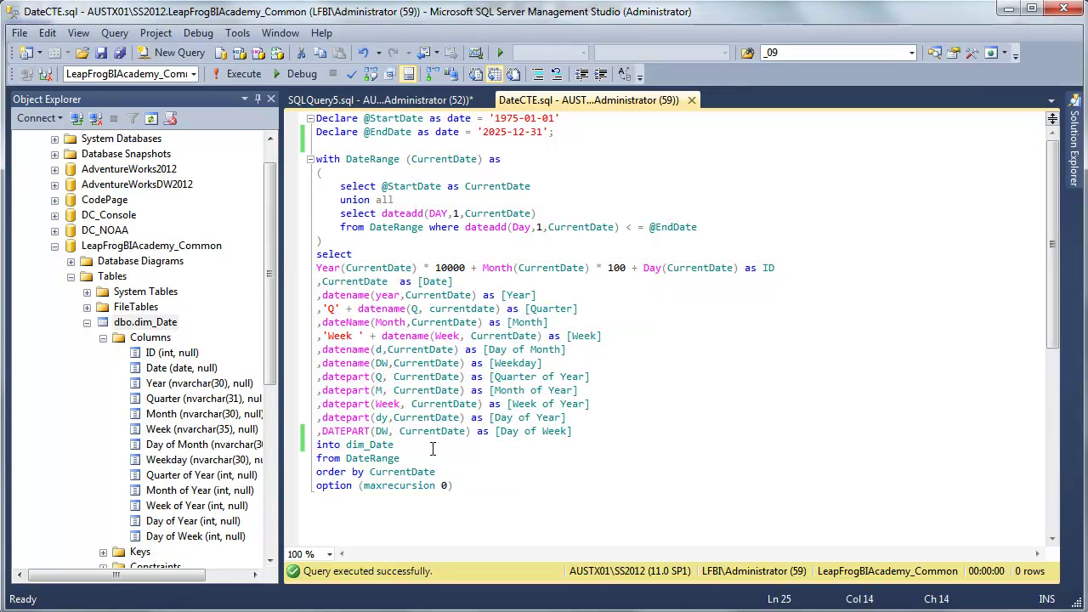
- Open the SQLQuery5.sql query on dim_Date in the LeapFrogBIAcademy_Common database and execute it
{"action": "left_click", "coordinate": [150, 247]}
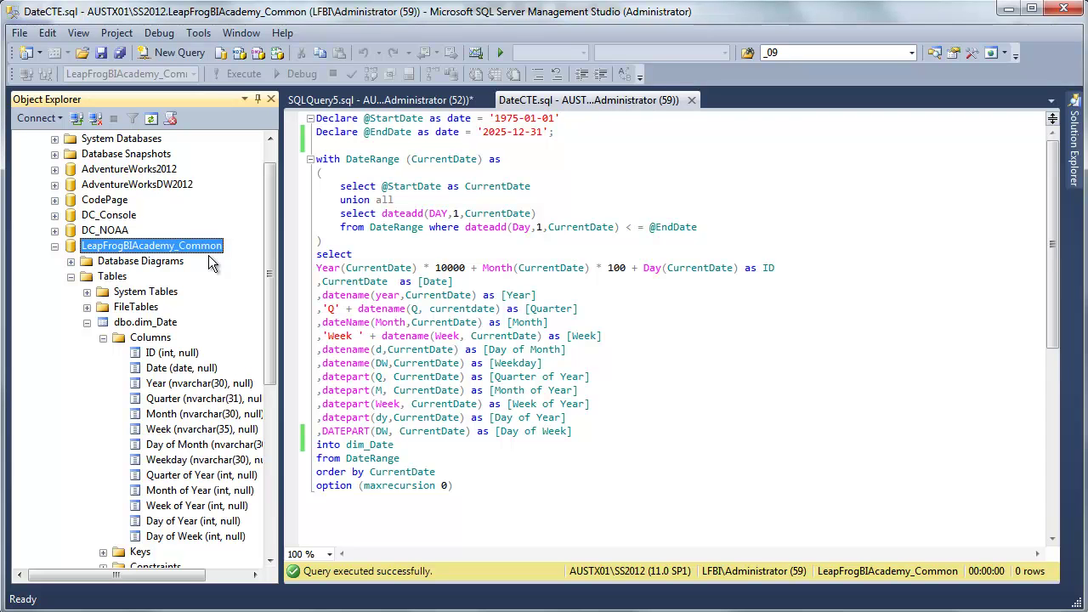
{"action": "right_click", "coordinate": [149, 321]}
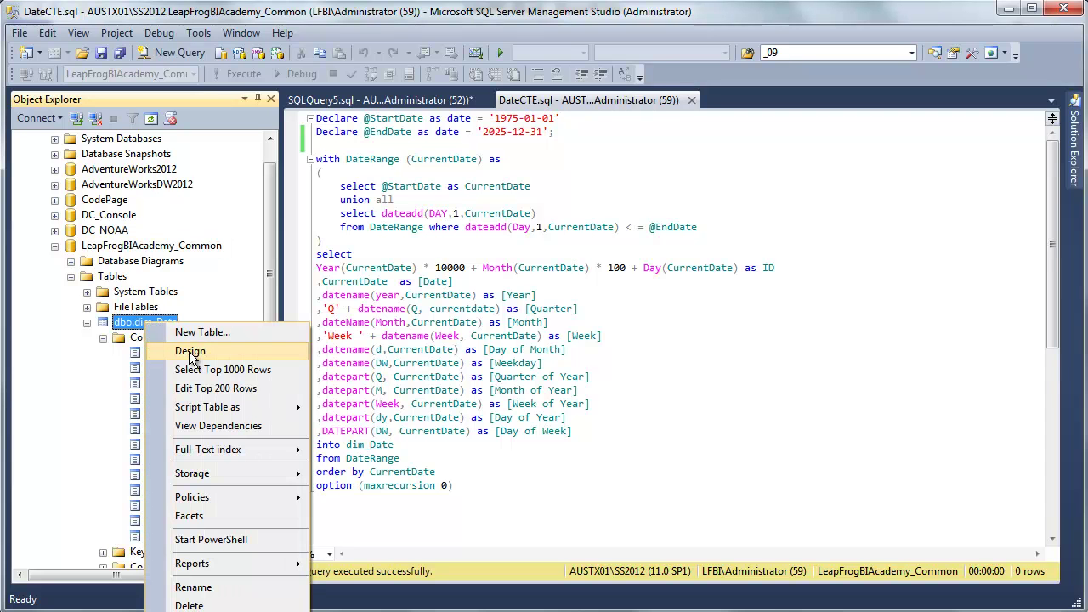
{"action": "left_click", "coordinate": [367, 101]}
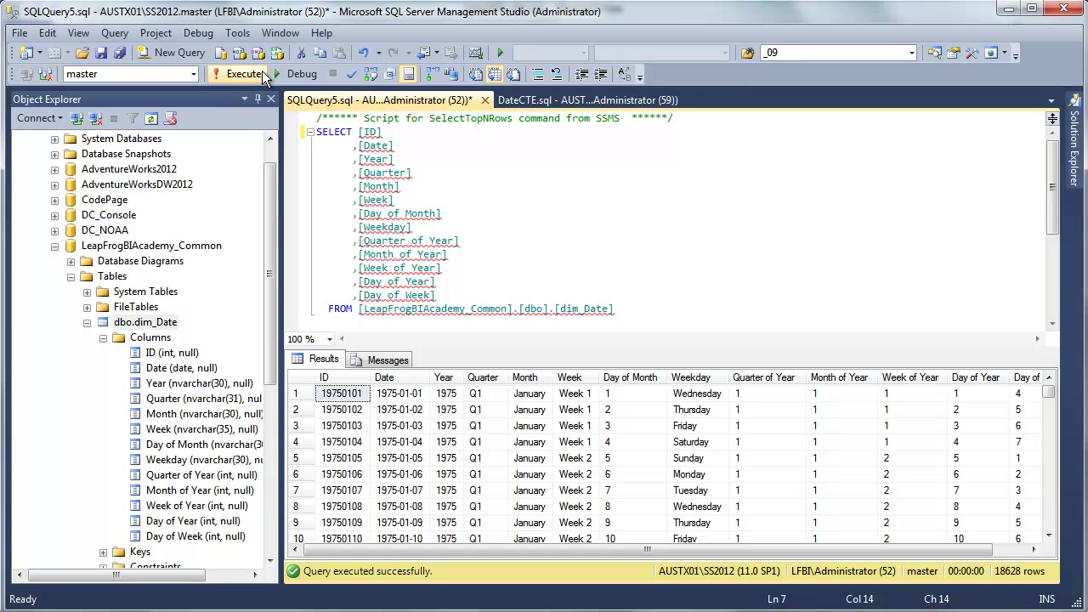
{"action": "left_click", "coordinate": [249, 75]}
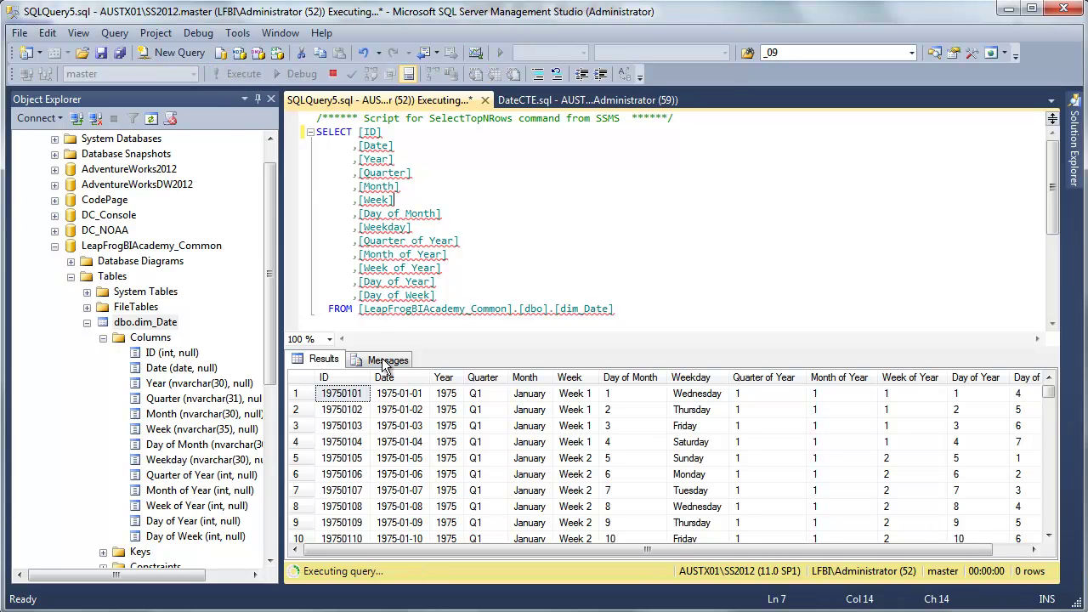
- Examine the dim_Date result rows, from the ID values across to the day and week columns
{"action": "left_click", "coordinate": [309, 395]}
{"action": "left_click", "coordinate": [350, 409]}
{"action": "left_click", "coordinate": [353, 425]}
{"action": "left_click", "coordinate": [355, 441]}
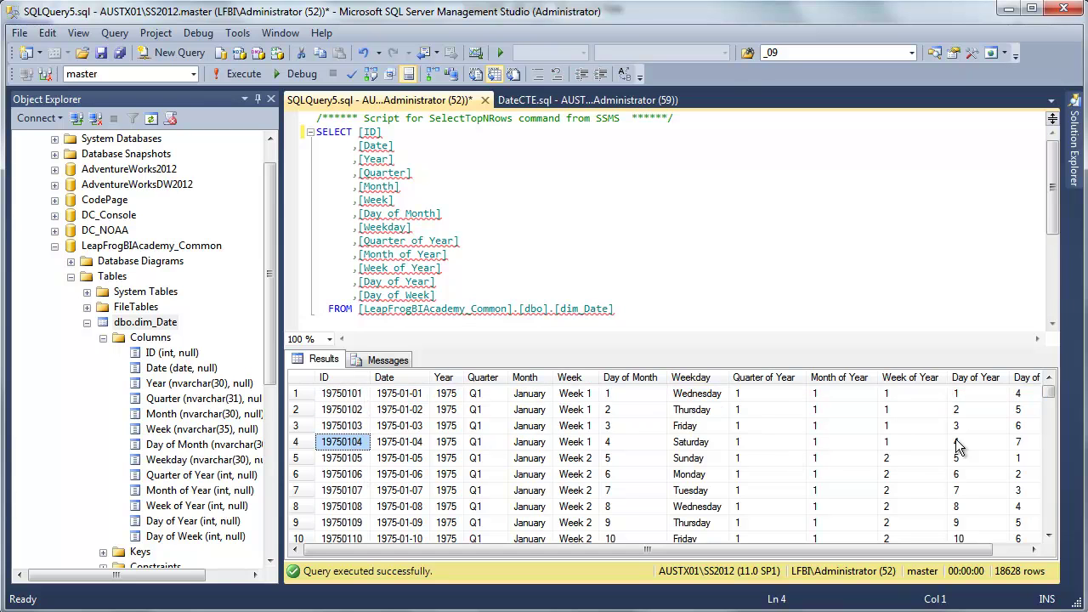
{"action": "mouse_move", "coordinate": [1051, 398]}
{"action": "left_mouse_down"}
{"action": "mouse_move", "coordinate": [1050, 475]}
{"action": "mouse_move", "coordinate": [1061, 387]}
{"action": "left_mouse_up"}
{"action": "left_click", "coordinate": [769, 241]}
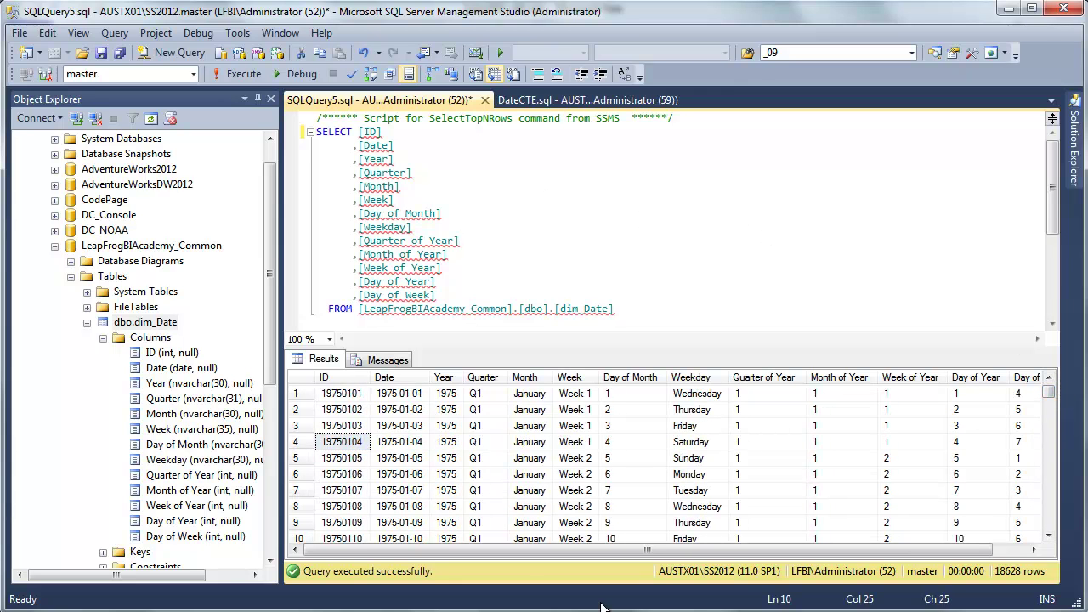
- Switch to Visual Studio and check the server and database of the dim_Date.dtsx package's Source connection, leaving it as is
{"action": "key", "text": "alt+Tab"}
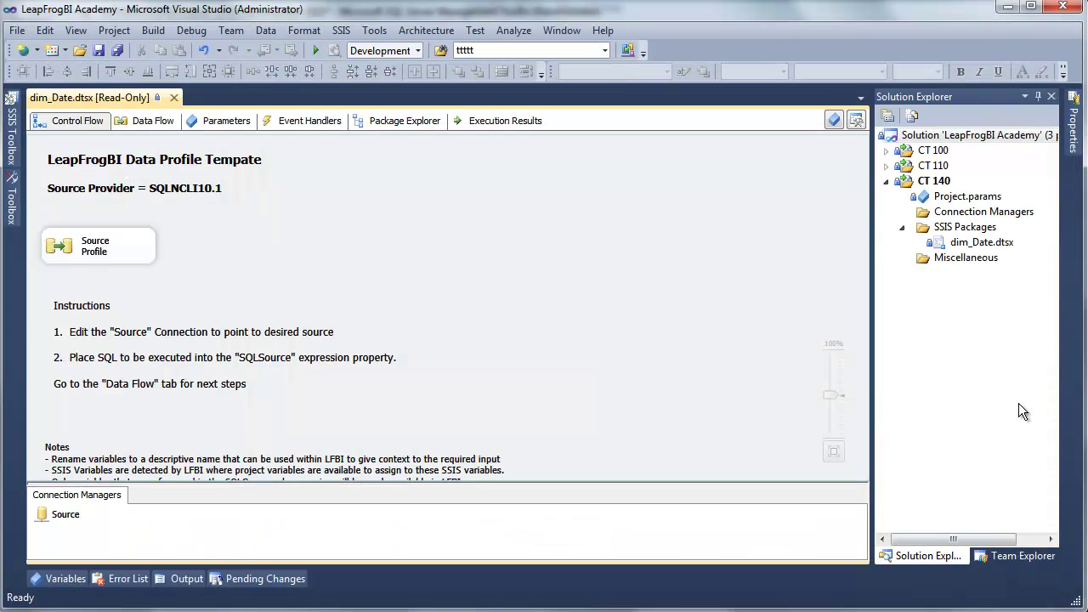
{"action": "left_click", "coordinate": [1003, 242]}
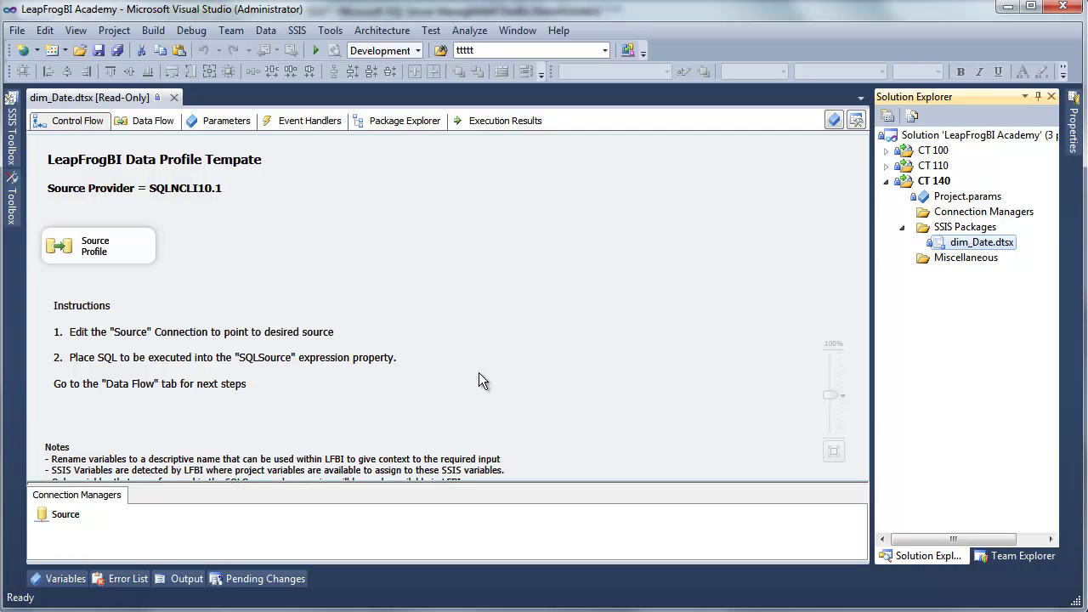
{"action": "double_click", "coordinate": [42, 519]}
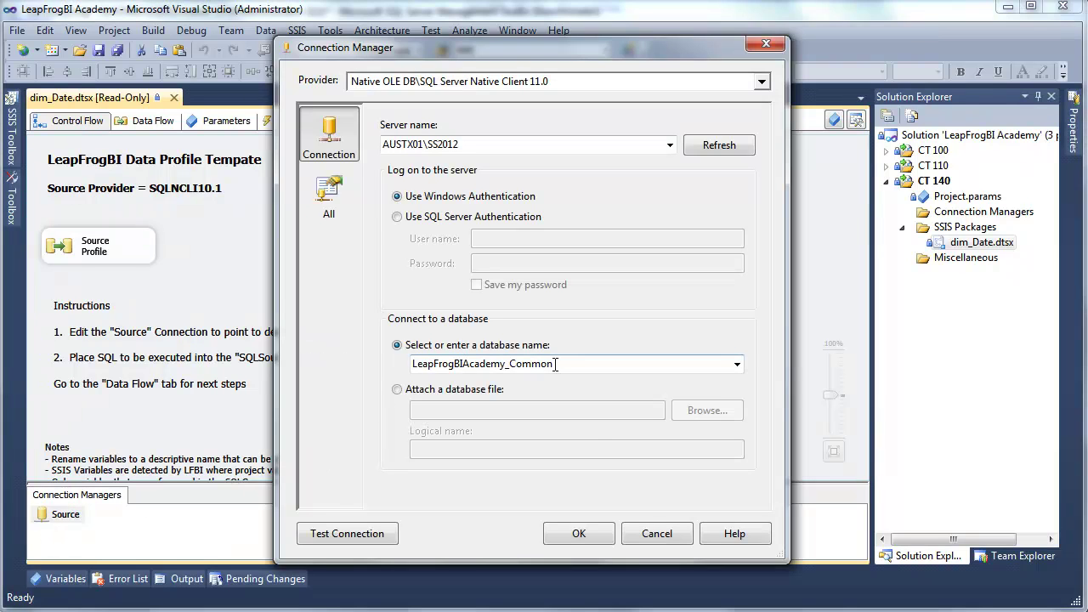
{"action": "left_click", "coordinate": [655, 534]}
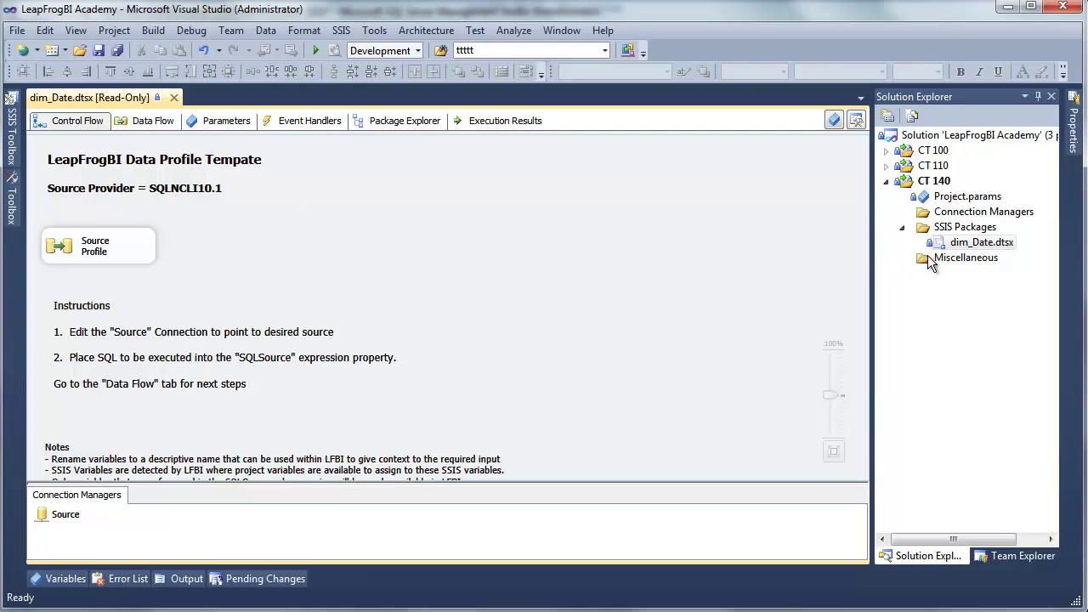
- Execute the dim_Date.dtsx package, check its data flow row count, and stop debugging
{"action": "right_click", "coordinate": [951, 244]}
{"action": "left_click", "coordinate": [1011, 277]}
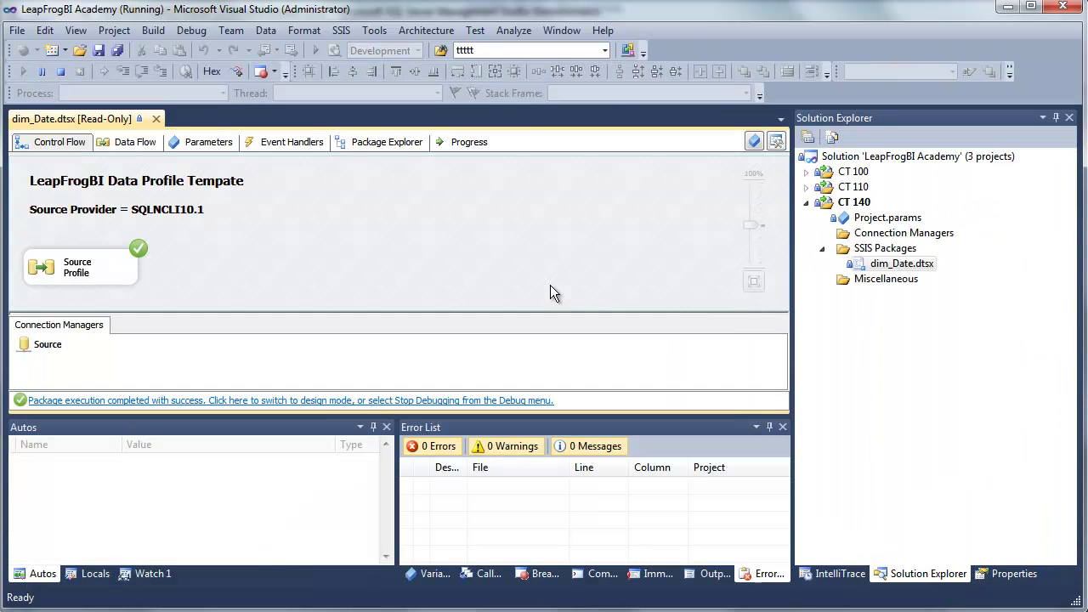
{"action": "left_click", "coordinate": [124, 143]}
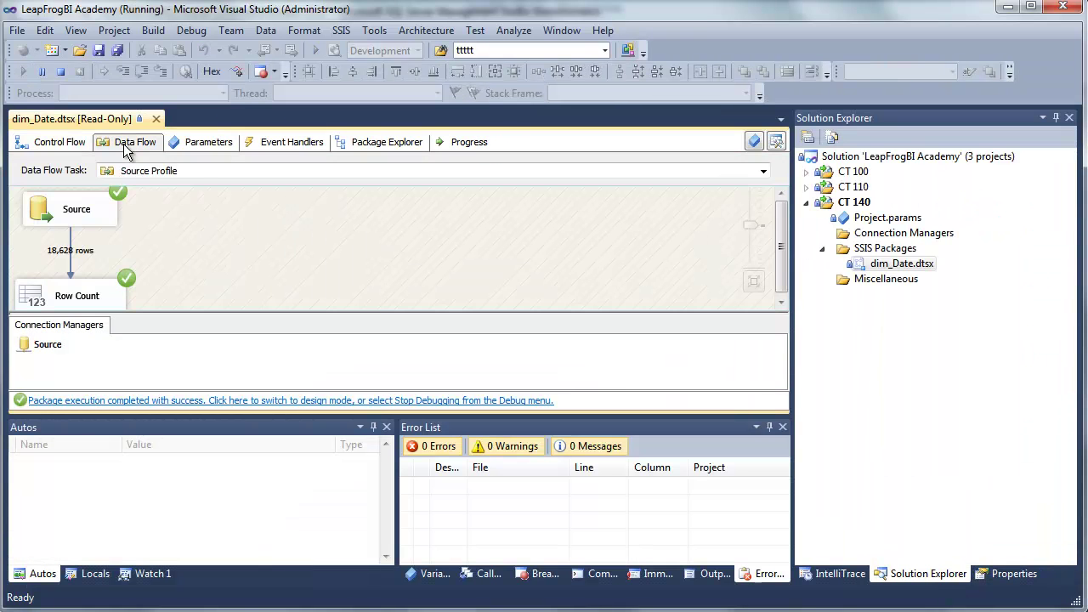
{"action": "left_click", "coordinate": [43, 142]}
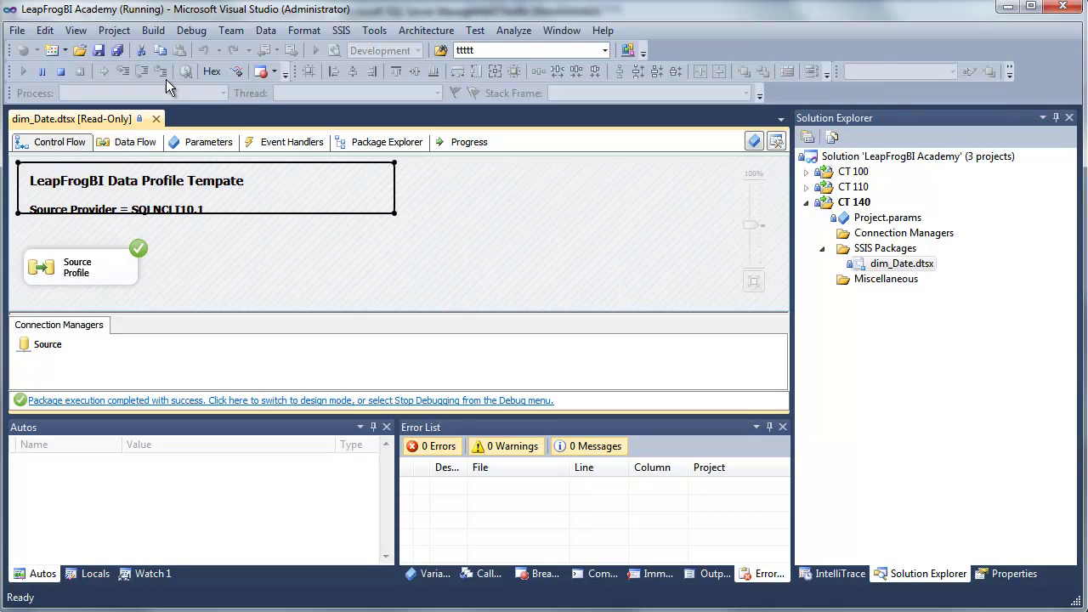
{"action": "left_click", "coordinate": [68, 70]}
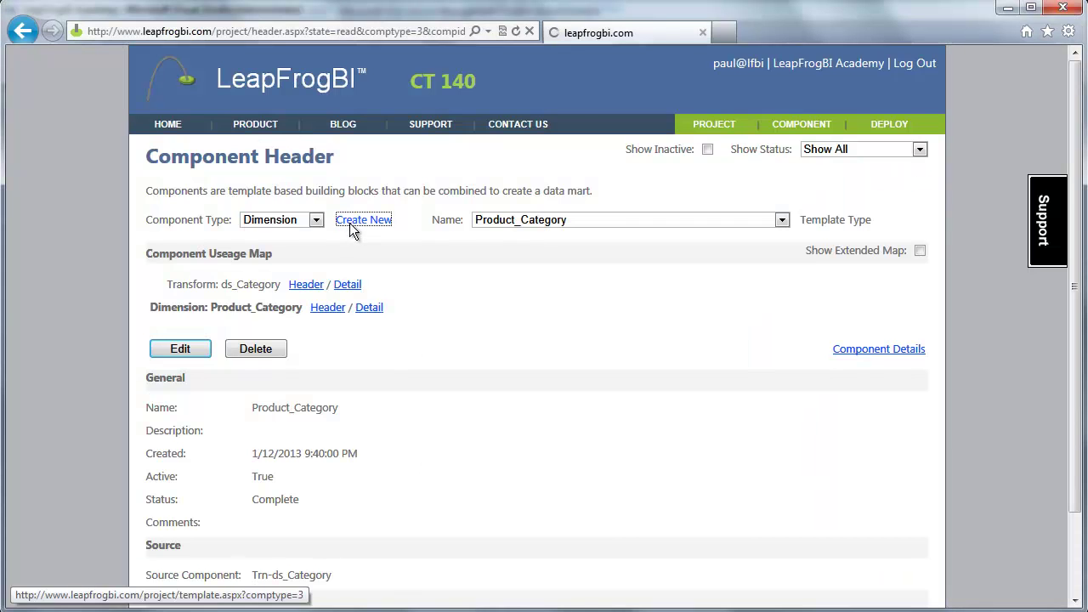
- Switch to LeapFrogBI, review the dimension templates, and view the blank header form of the d2000 Existing Dimension template without saving it
{"action": "left_click", "coordinate": [350, 220]}
{"action": "scroll", "coordinate": [442, 340], "scroll_direction": "down", "scroll_amount": 2}
{"action": "left_click_drag", "start_coordinate": [271, 510], "coordinate": [448, 514]}
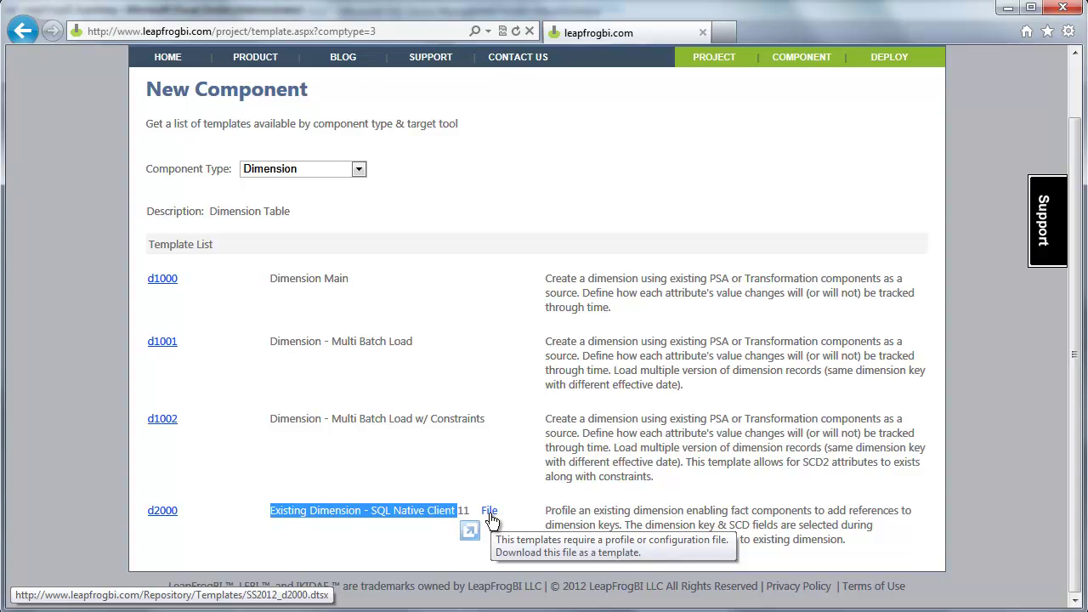
{"action": "left_click", "coordinate": [159, 510]}
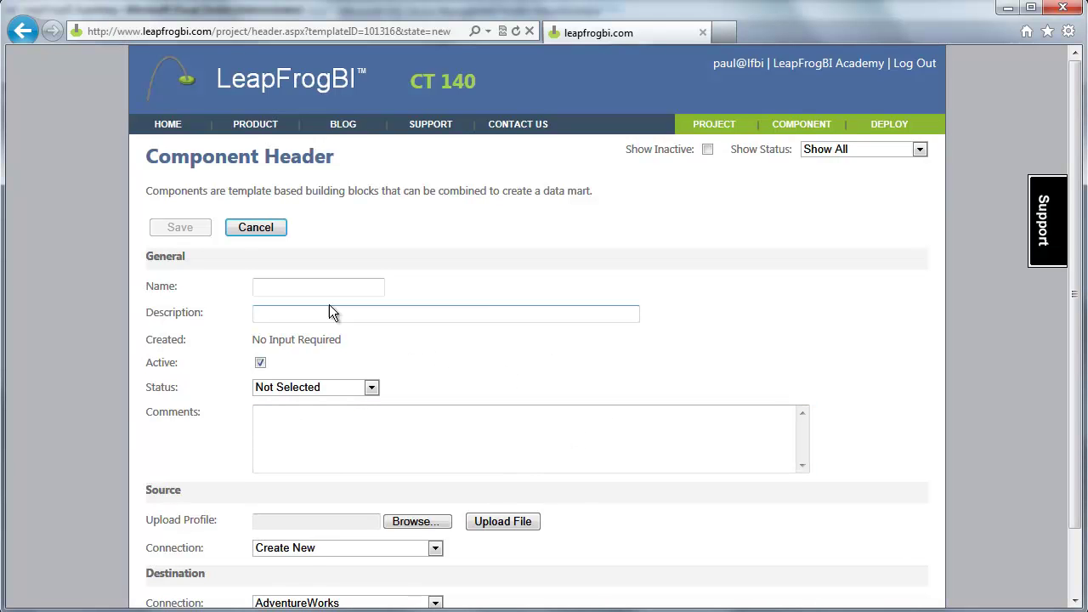
{"action": "left_click", "coordinate": [263, 229]}
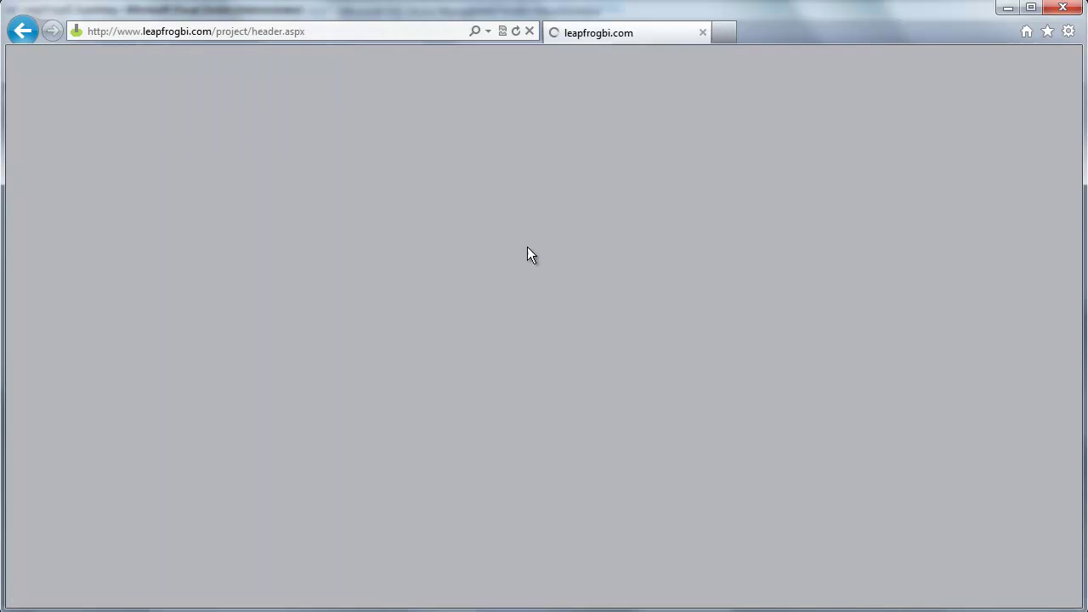
- Open the component header of the existing Date dimension in the CT 140 project
{"action": "left_click", "coordinate": [571, 220]}
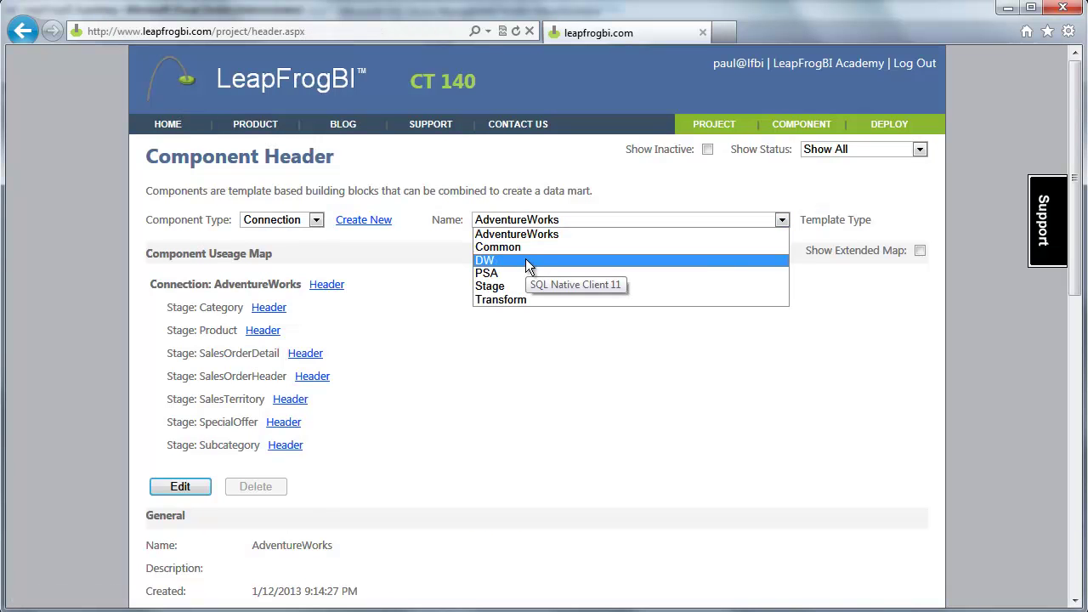
{"action": "left_click", "coordinate": [316, 220]}
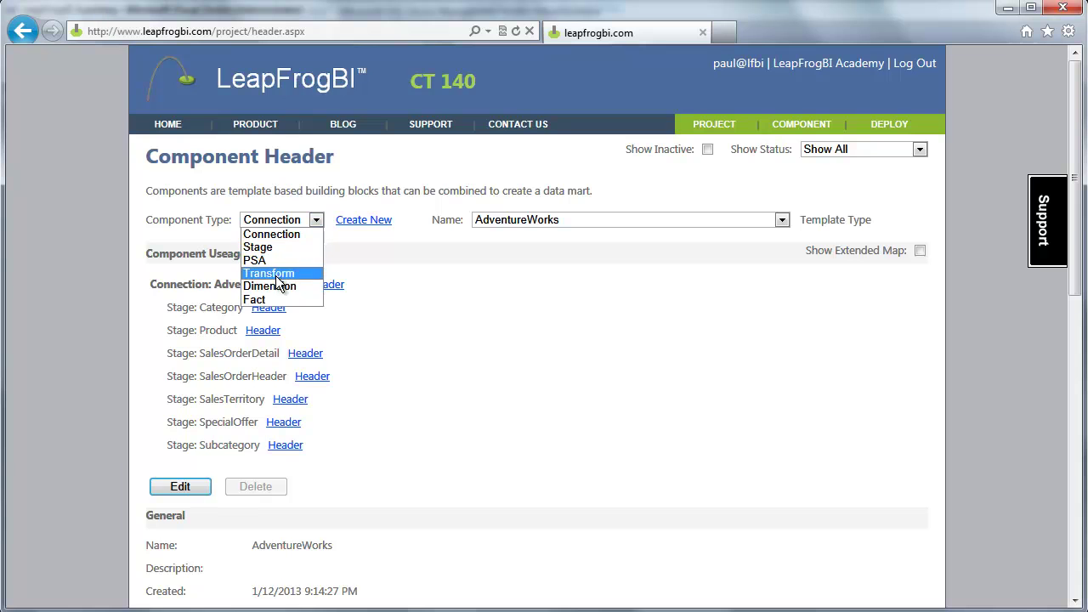
{"action": "left_click", "coordinate": [269, 286]}
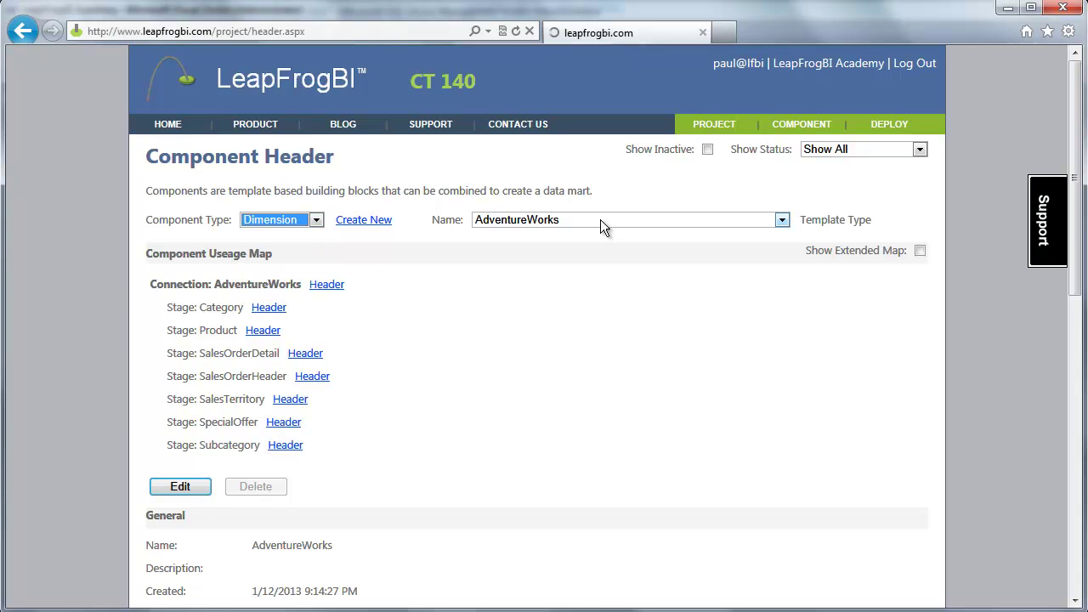
{"action": "left_click", "coordinate": [600, 220]}
{"action": "left_click", "coordinate": [566, 247]}
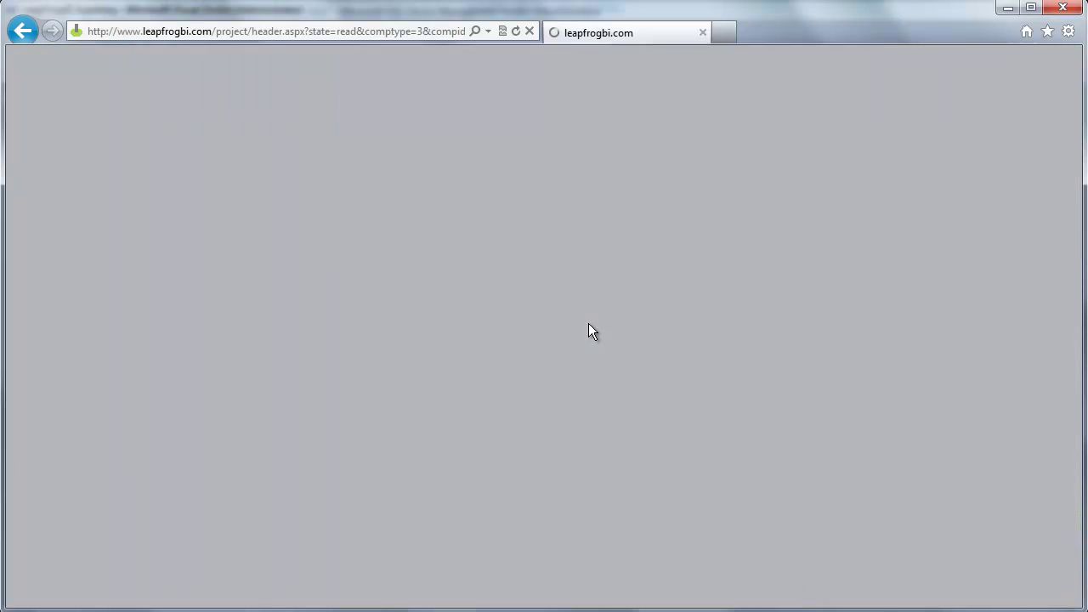
- Examine the Date dimension's source connection, destination connection and component usage map
{"action": "scroll", "coordinate": [585, 382], "scroll_direction": "down", "scroll_amount": 1}
{"action": "scroll", "coordinate": [581, 435], "scroll_direction": "down", "scroll_amount": 1}
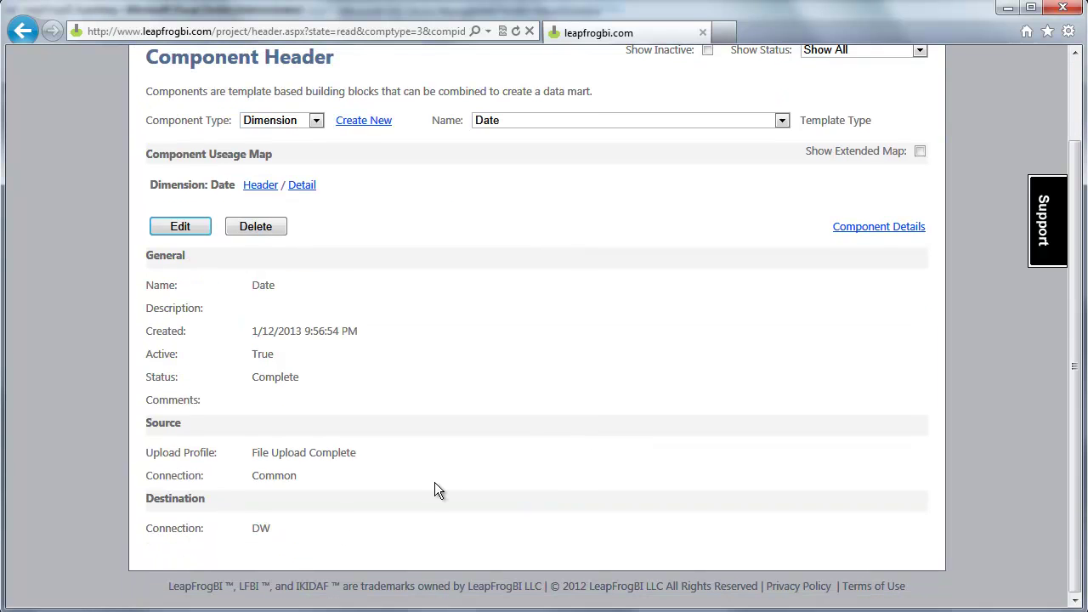
{"action": "left_click_drag", "start_coordinate": [153, 481], "coordinate": [320, 476]}
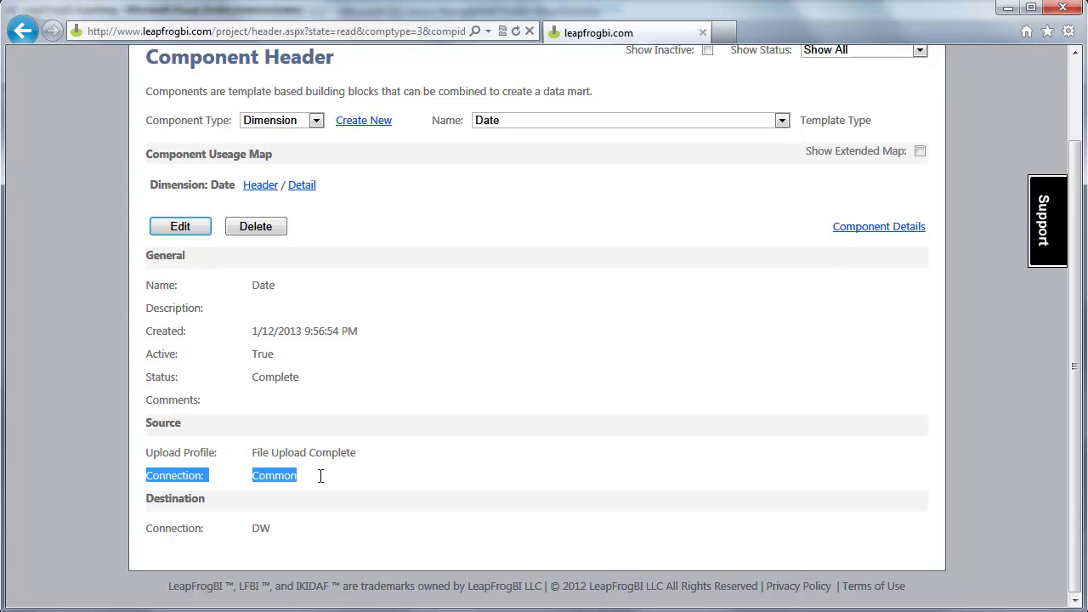
{"action": "left_click_drag", "start_coordinate": [143, 529], "coordinate": [338, 528]}
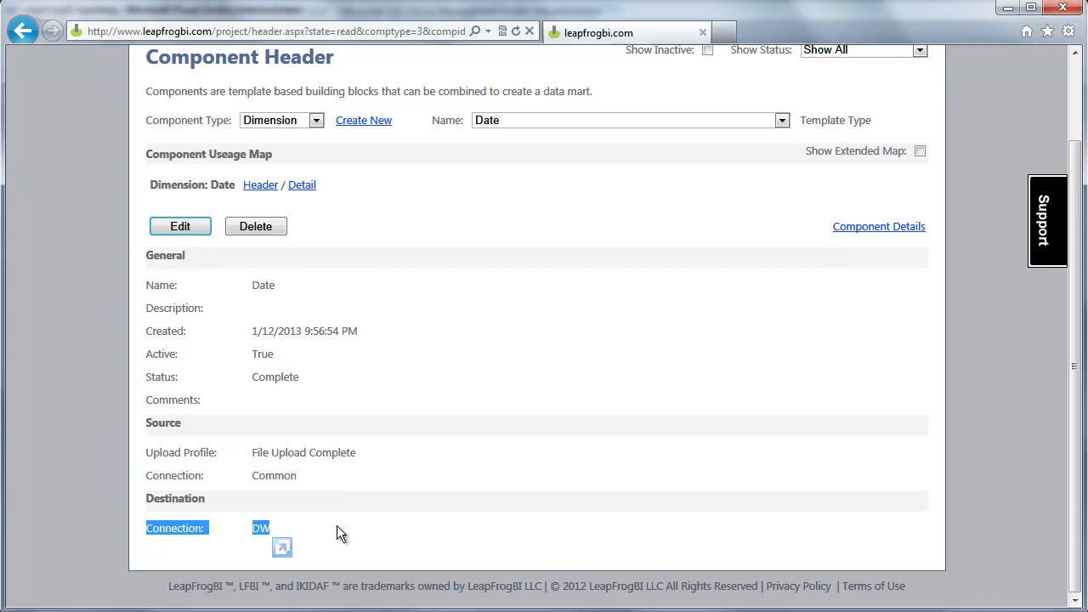
{"action": "left_click", "coordinate": [337, 526]}
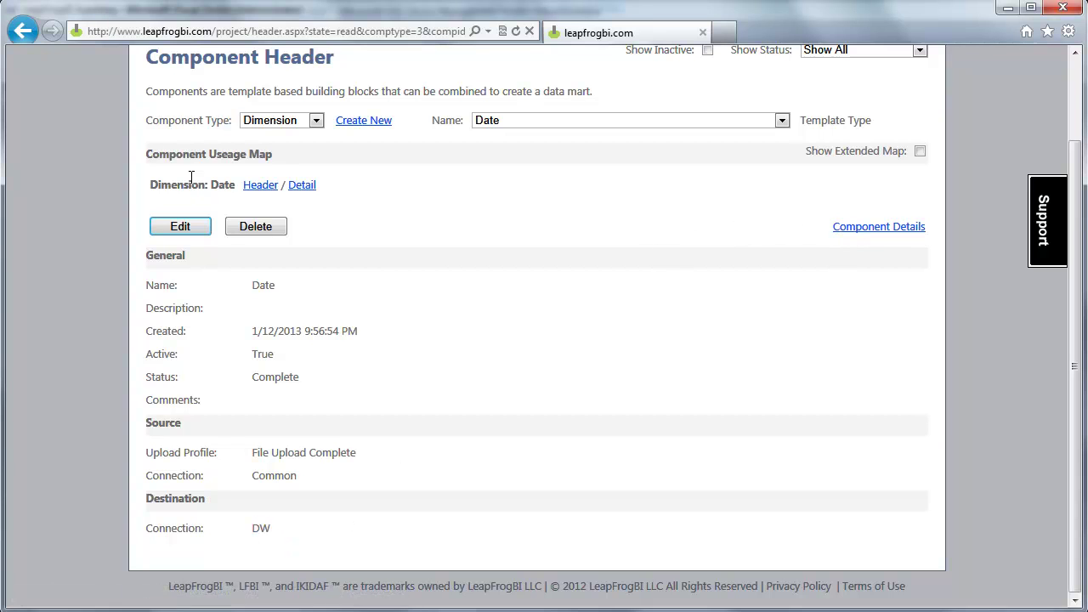
{"action": "left_click_drag", "start_coordinate": [178, 191], "coordinate": [398, 184]}
{"action": "left_click", "coordinate": [398, 183]}
- Review the Date dimension's key and SCD field options in its component details and save with Fld: ID as the dimension key
{"action": "left_click", "coordinate": [837, 228]}
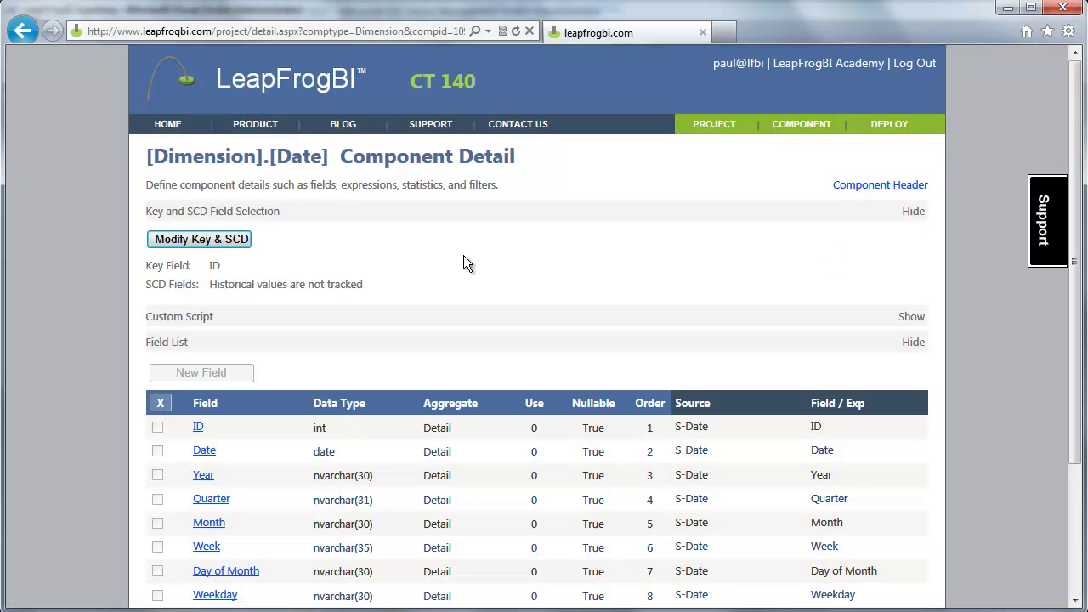
{"action": "left_click", "coordinate": [181, 241]}
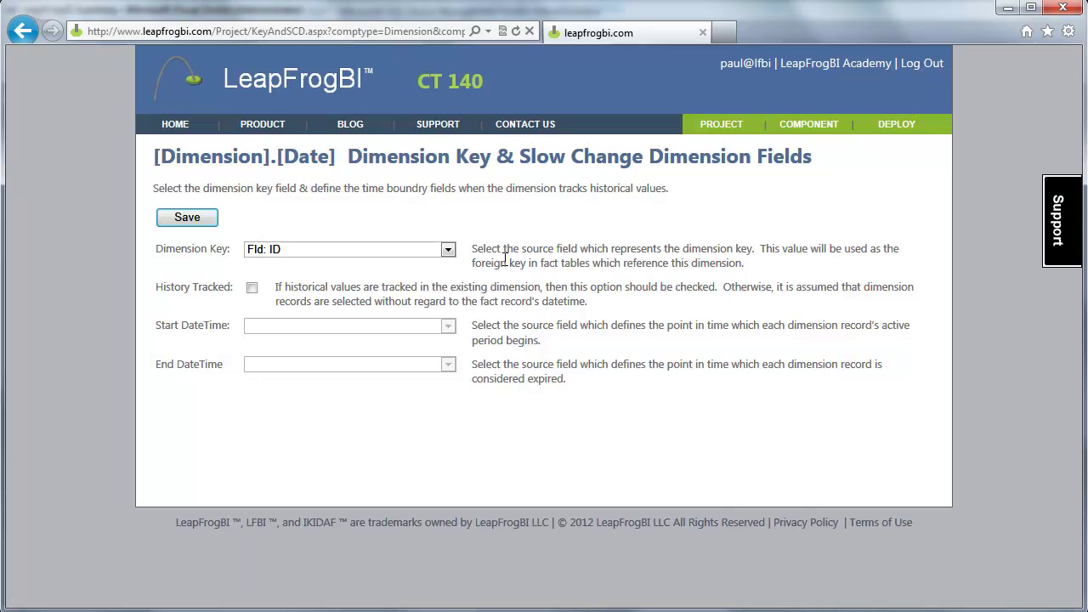
{"action": "left_click", "coordinate": [313, 251]}
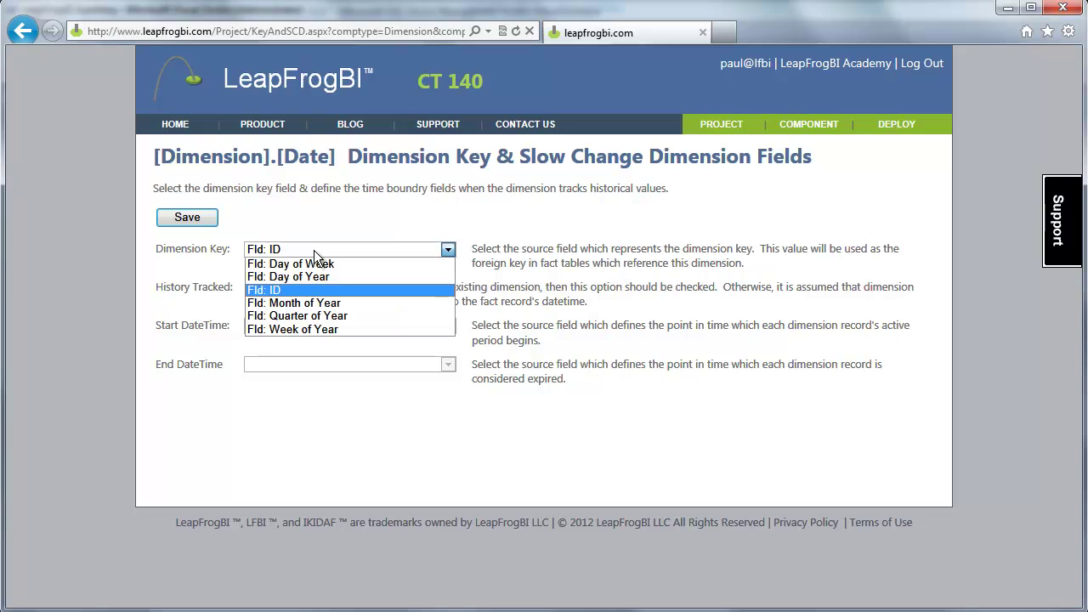
{"action": "left_click", "coordinate": [314, 250]}
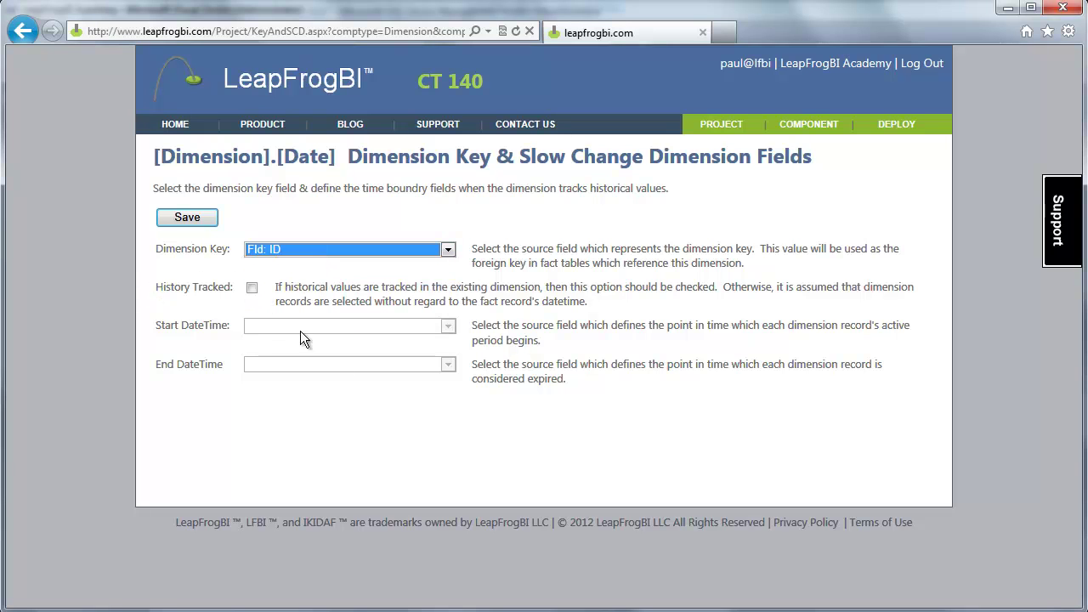
{"action": "left_click", "coordinate": [188, 219]}
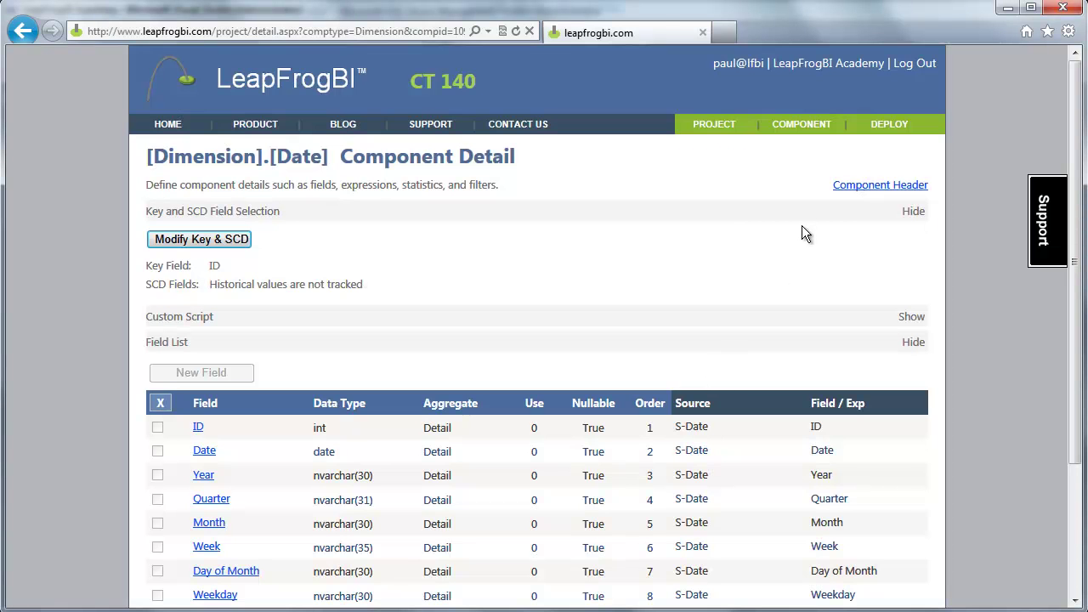
- Return to the Date component header, switch to Visio and compare the fact_Sales, dim_Date and dim_Location pages
{"action": "left_click", "coordinate": [846, 185]}
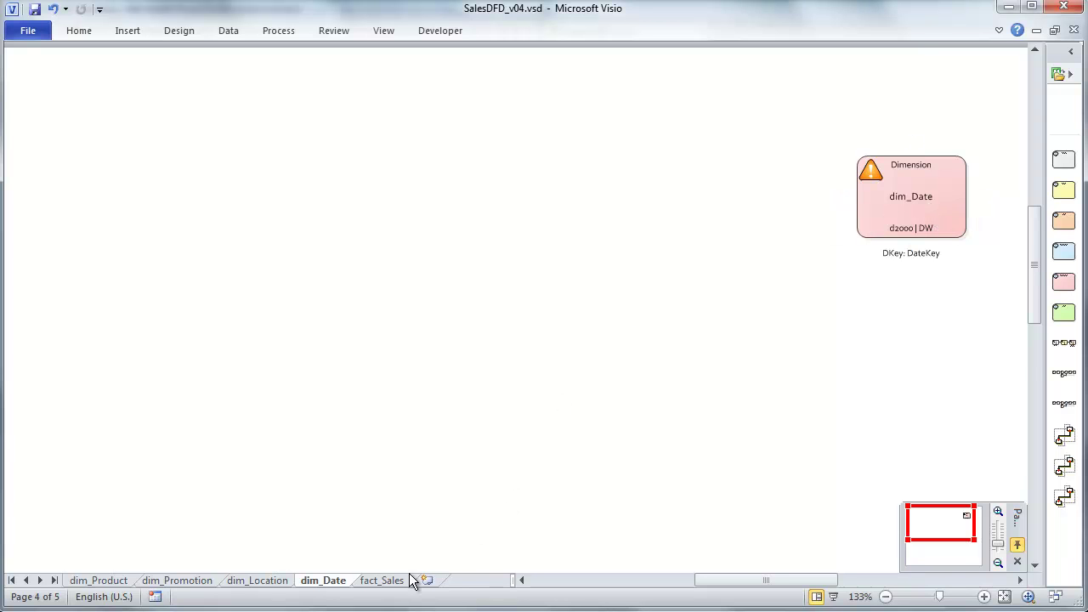
{"action": "left_click", "coordinate": [384, 581]}
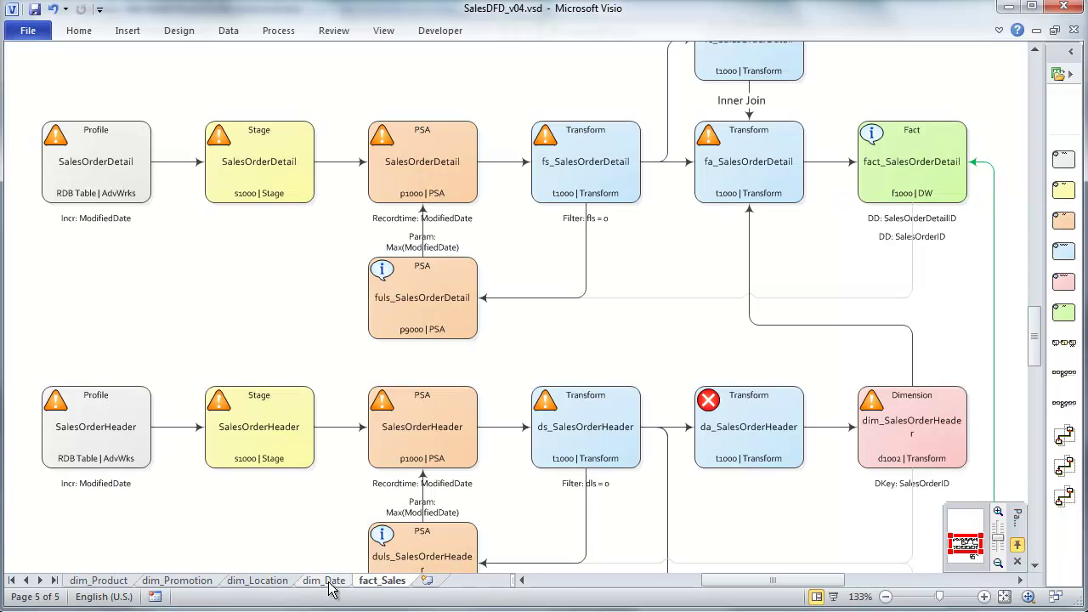
{"action": "left_click", "coordinate": [327, 581]}
{"action": "left_click", "coordinate": [259, 581]}
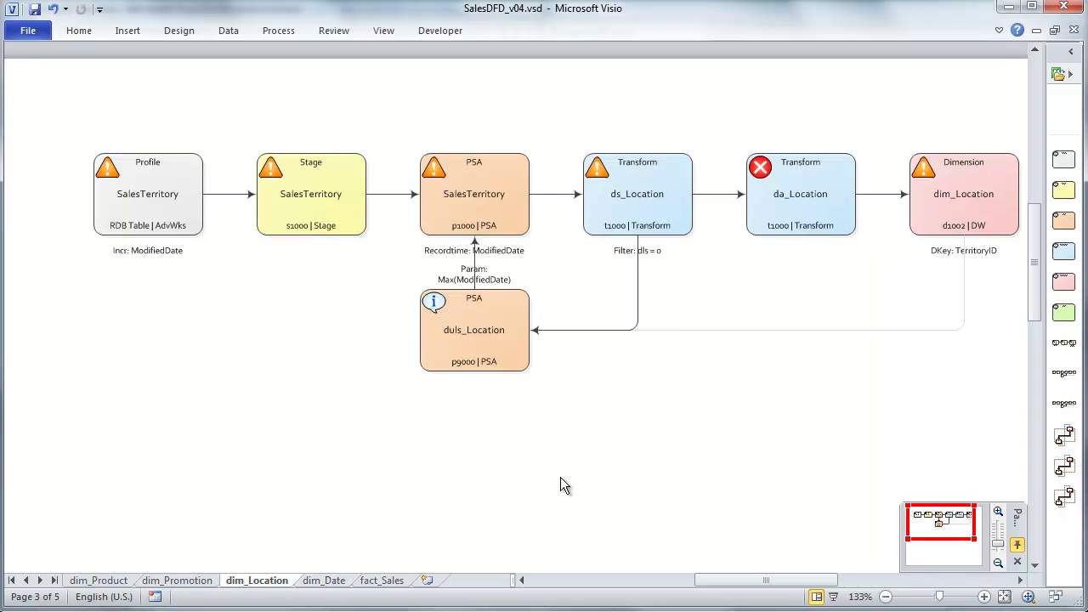